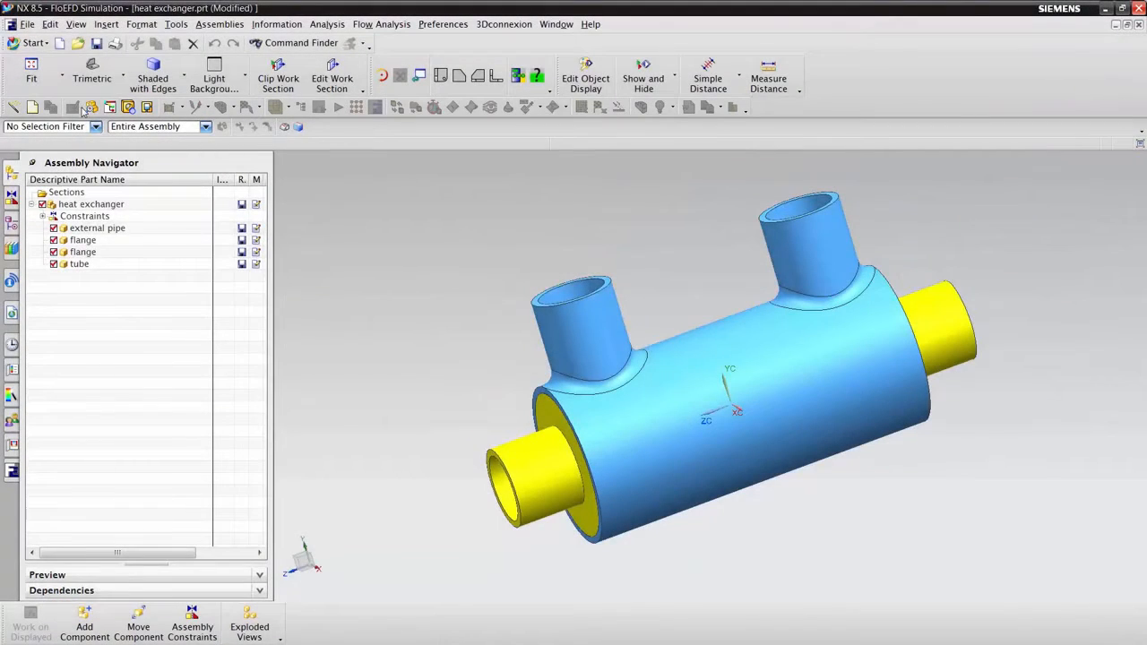
pyautogui.click(381, 24)
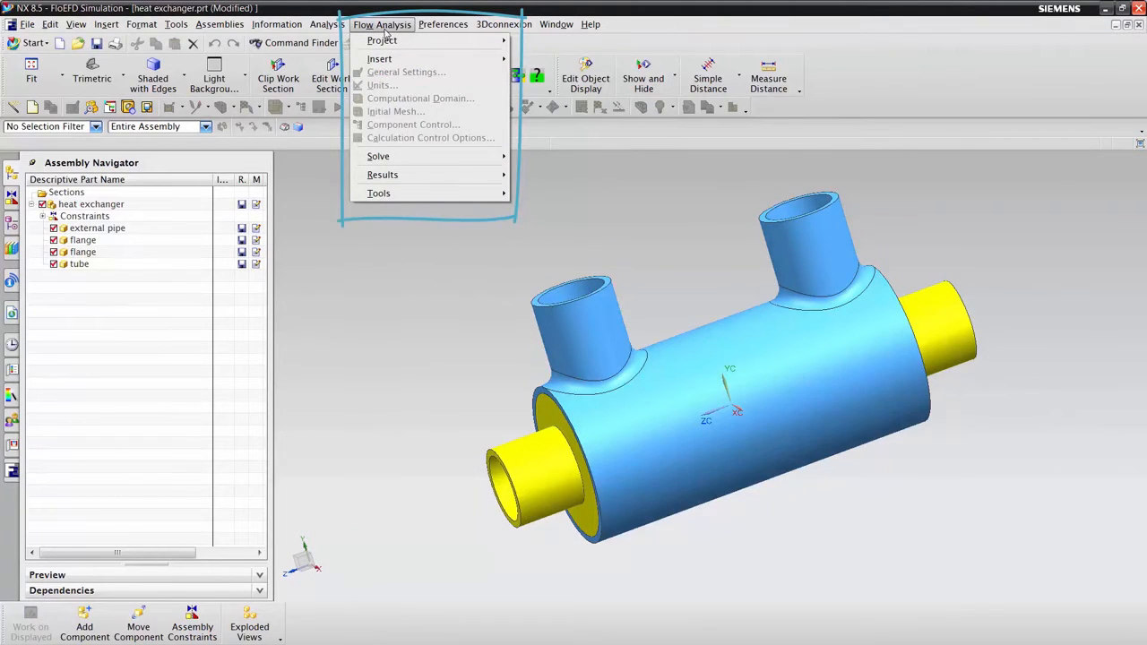
pyautogui.click(392, 273)
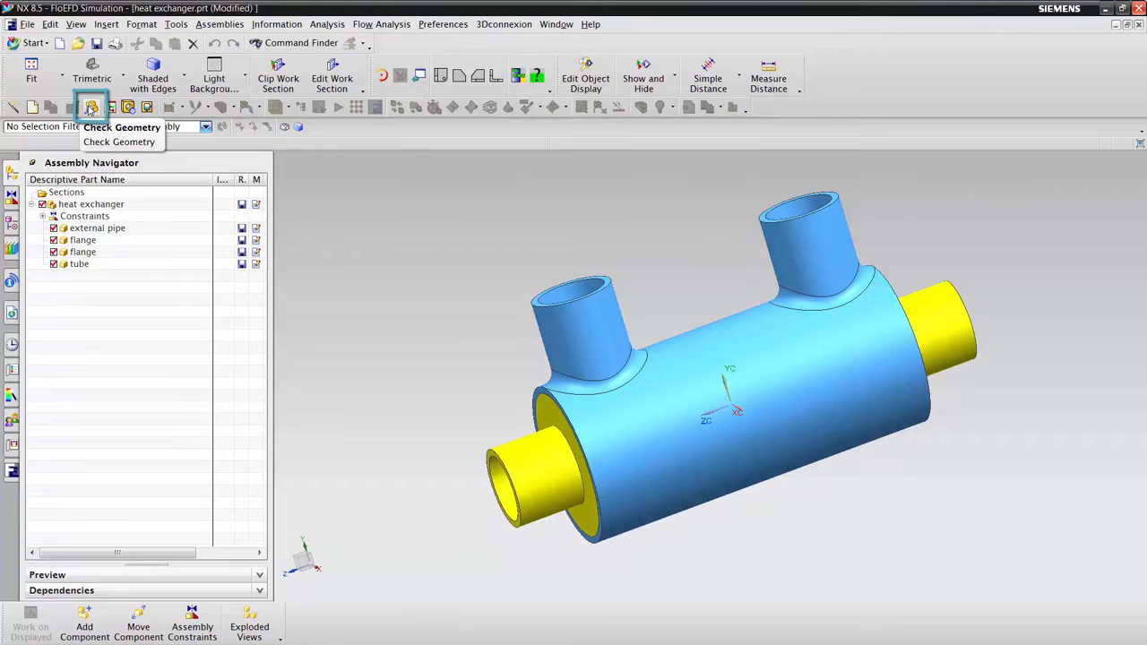
# Run Check Geometry on the full heat exchanger assembly with the Internal analysis type, and close the check
pyautogui.click(360, 25)
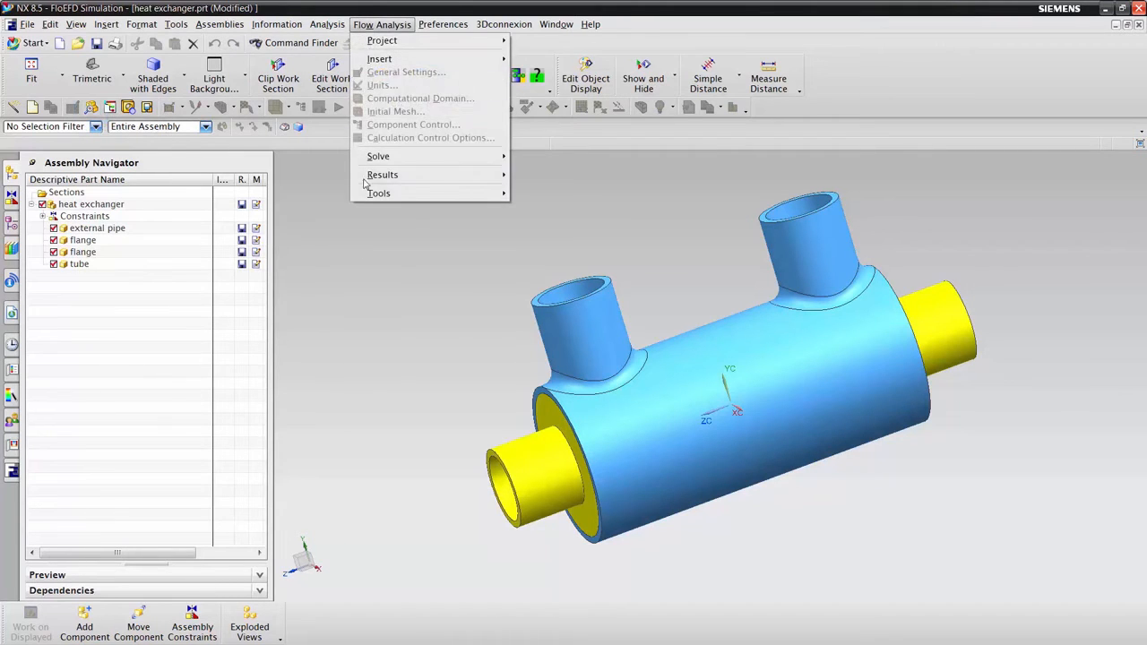
pyautogui.moveTo(378, 195)
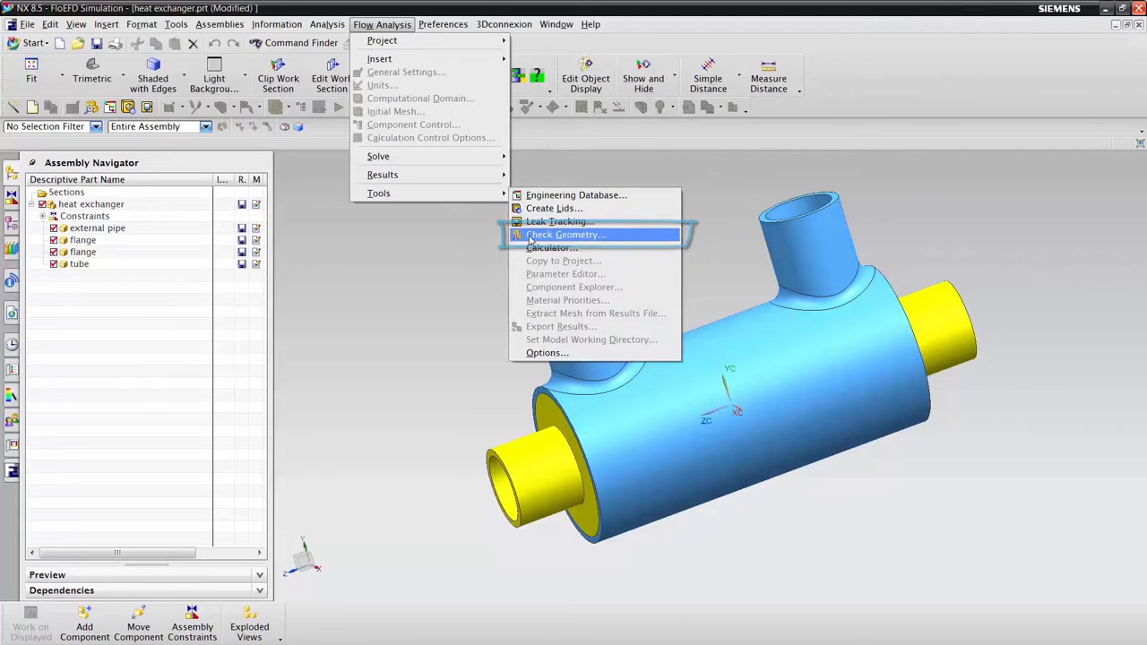
pyautogui.click(530, 236)
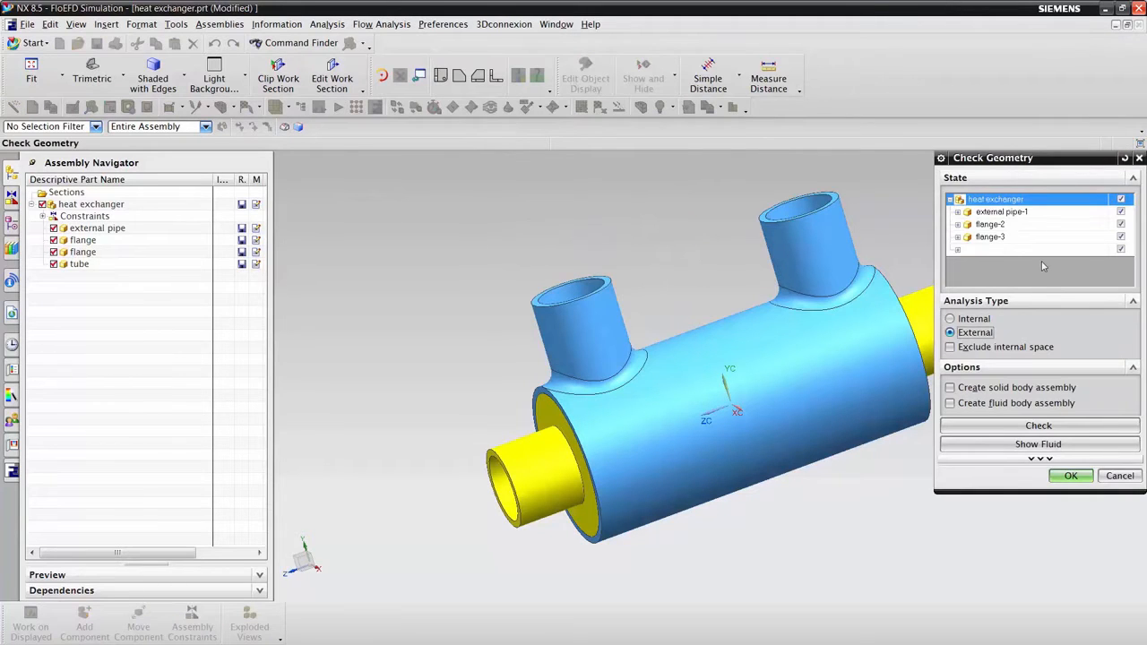
pyautogui.click(973, 319)
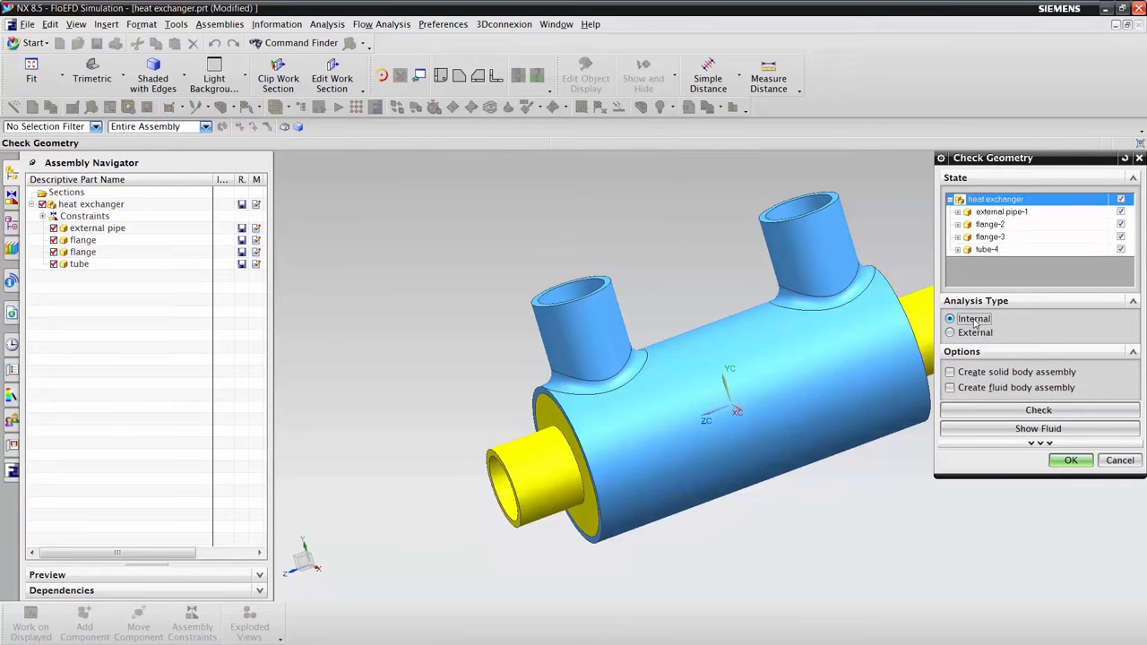
pyautogui.click(1040, 410)
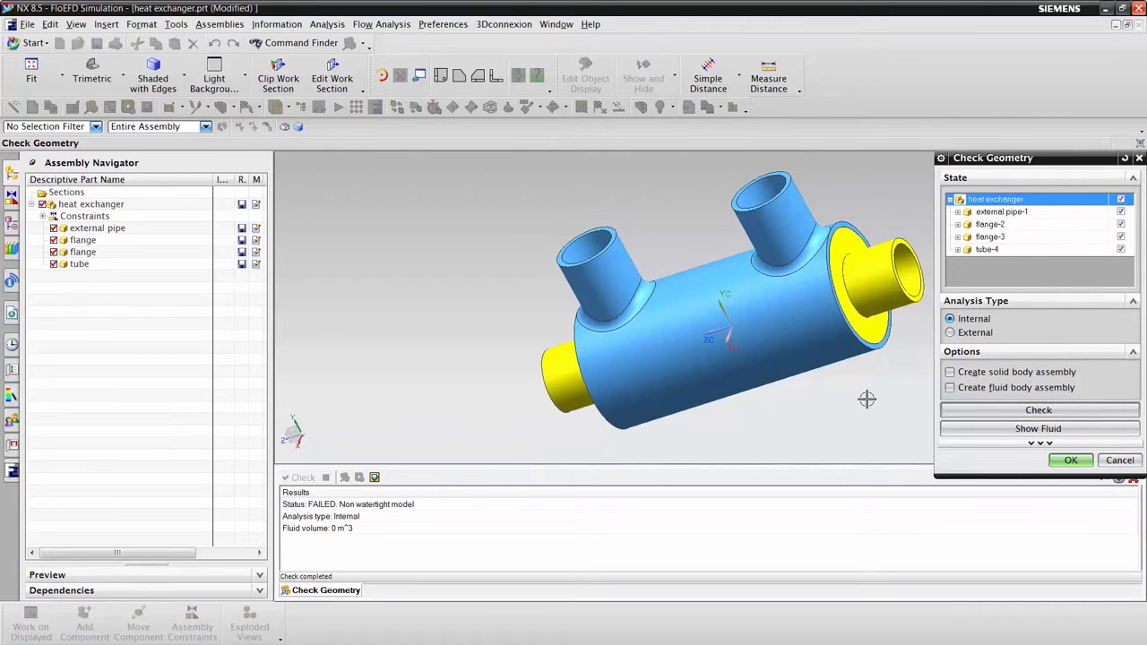
pyautogui.click(1117, 461)
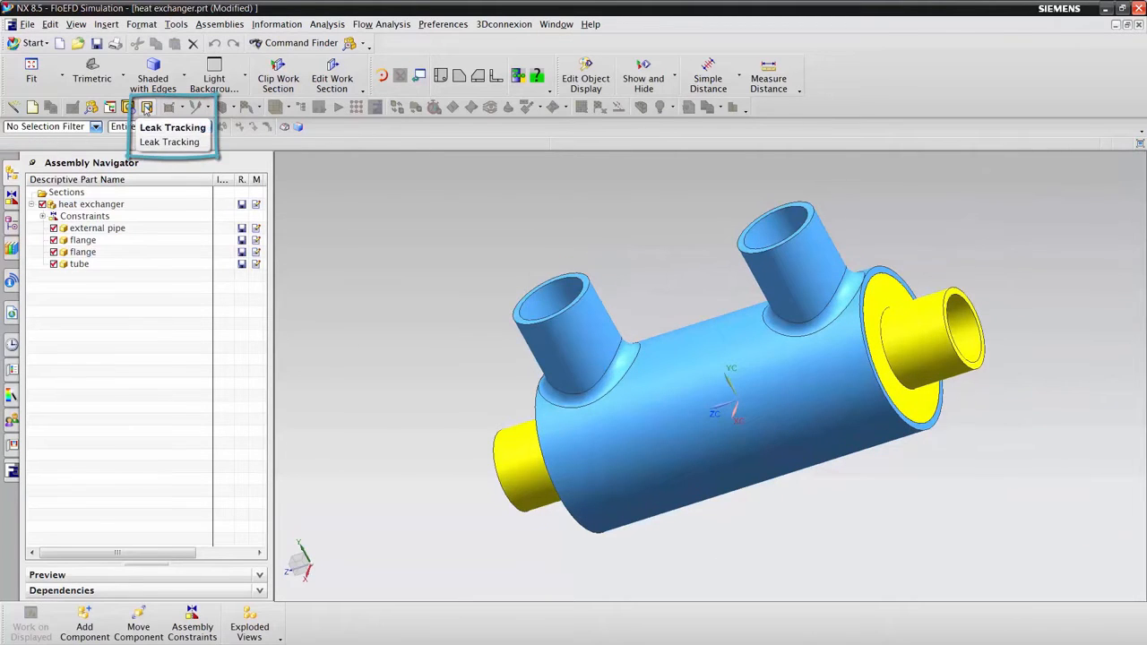
# Run Leak Tracking between the external pipe's outer cylindrical face and the inner tube face seen through the nozzle, and close it
pyautogui.click(147, 108)
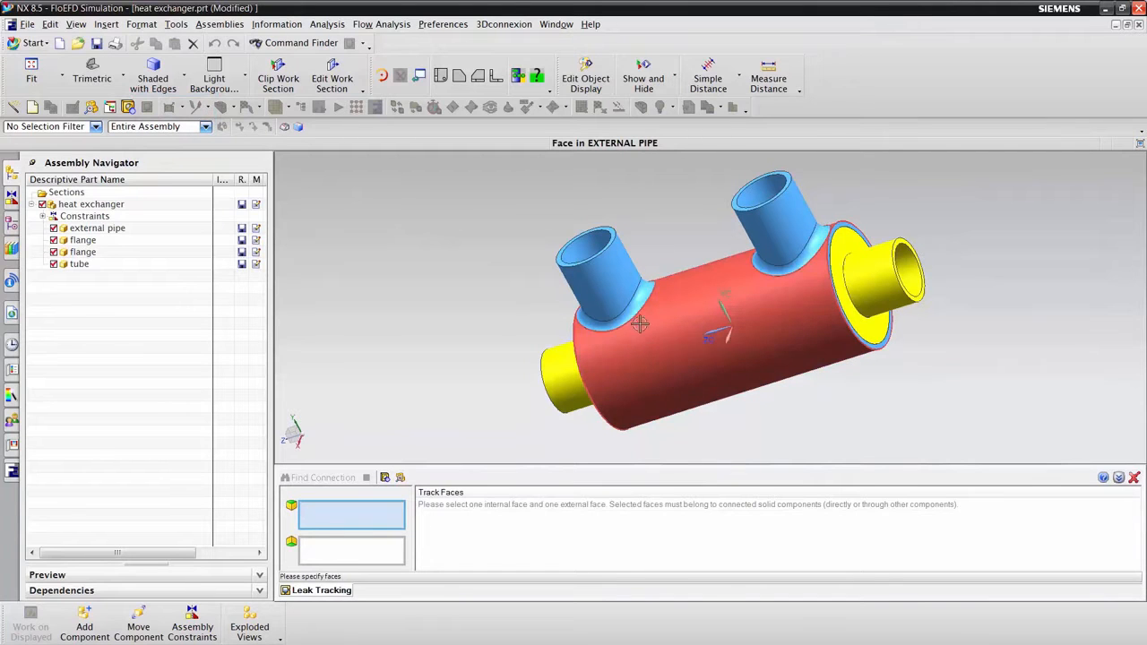
pyautogui.click(643, 328)
pyautogui.moveTo(676, 351); pyautogui.dragTo(614, 292, button='middle')
pyautogui.click(615, 292)
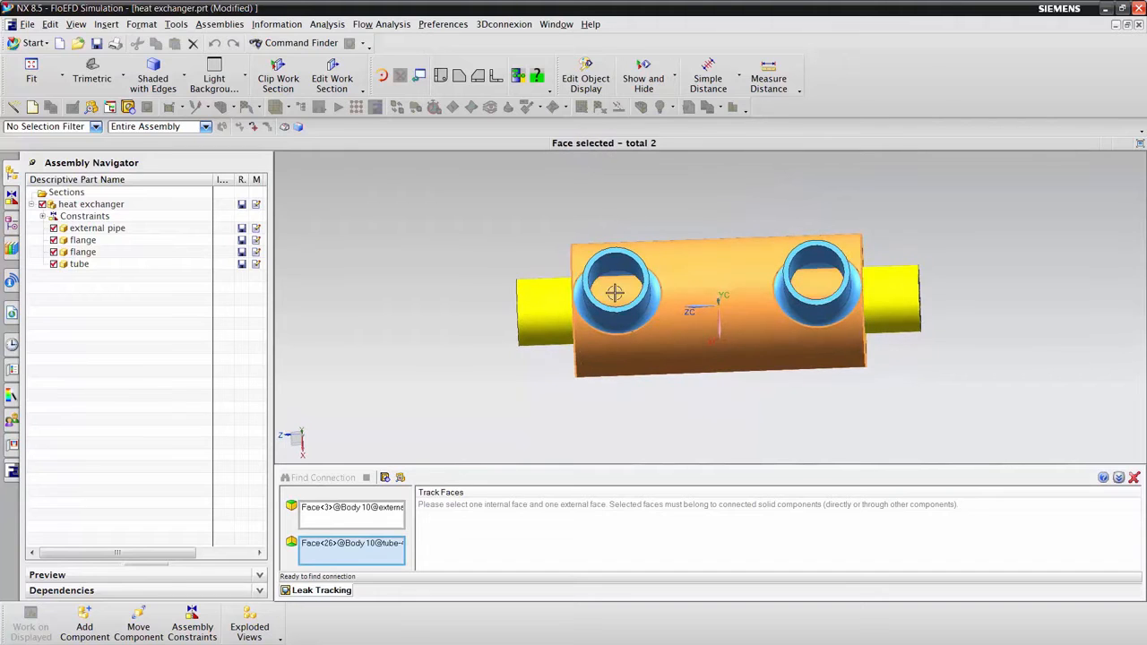
pyautogui.click(341, 481)
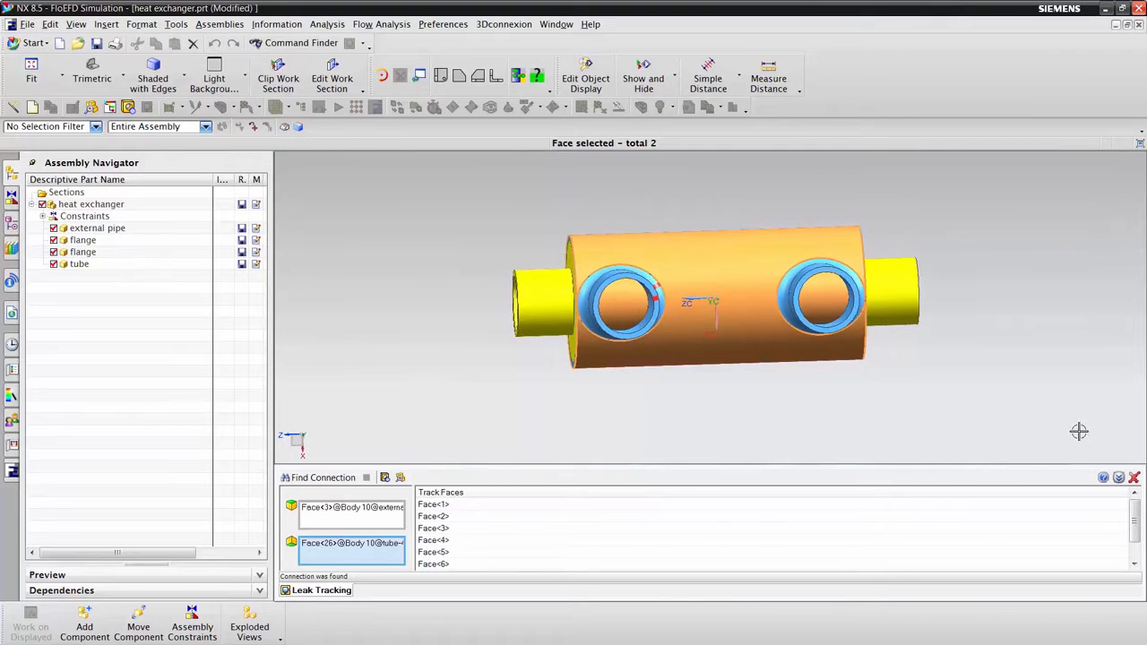
pyautogui.click(1134, 478)
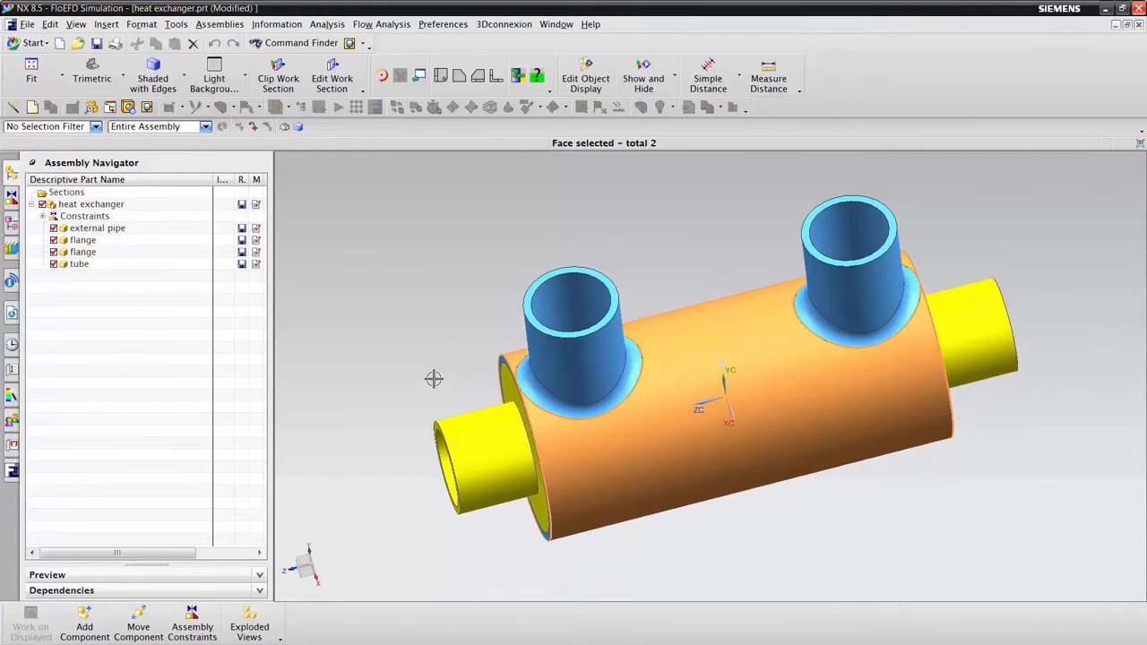
# Switch to the Modeling application and start an Extrude section sketch on Fixed Datum Plane (4) at the flange pipe's open end
pyautogui.click(25, 43)
pyautogui.click(41, 52)
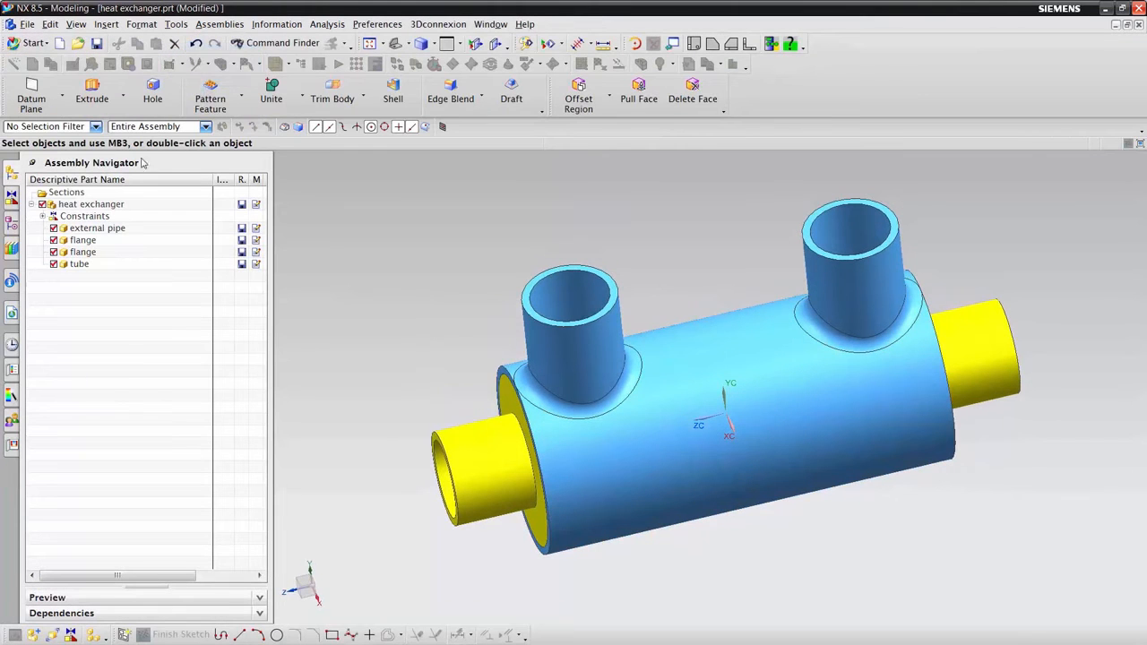
pyautogui.click(97, 95)
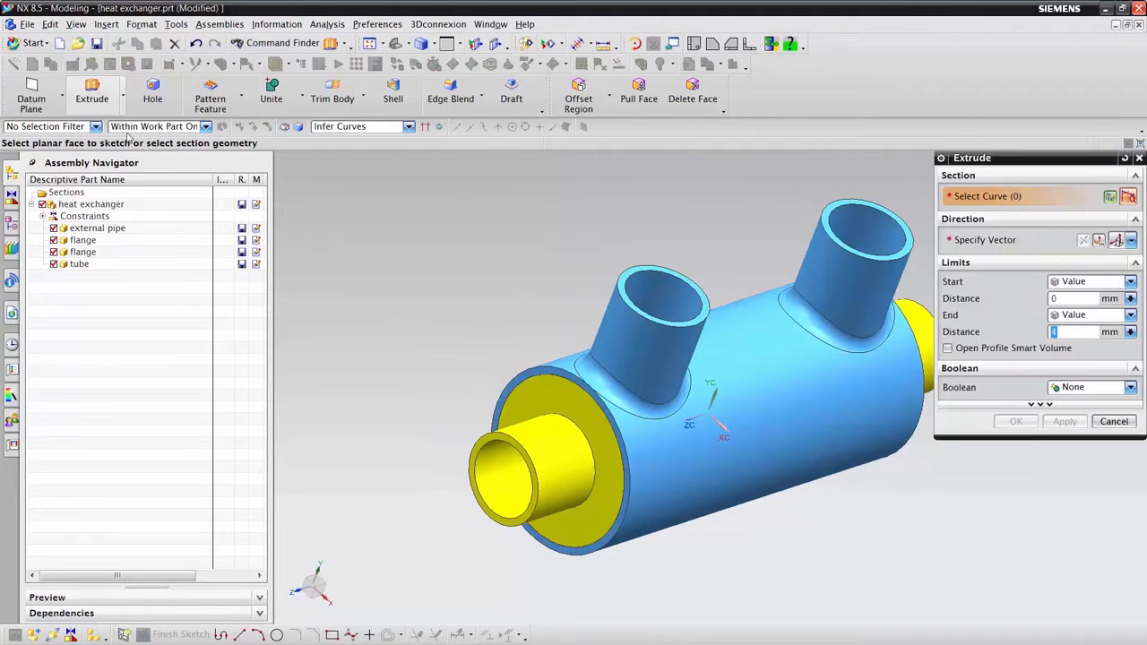
pyautogui.click(11, 229)
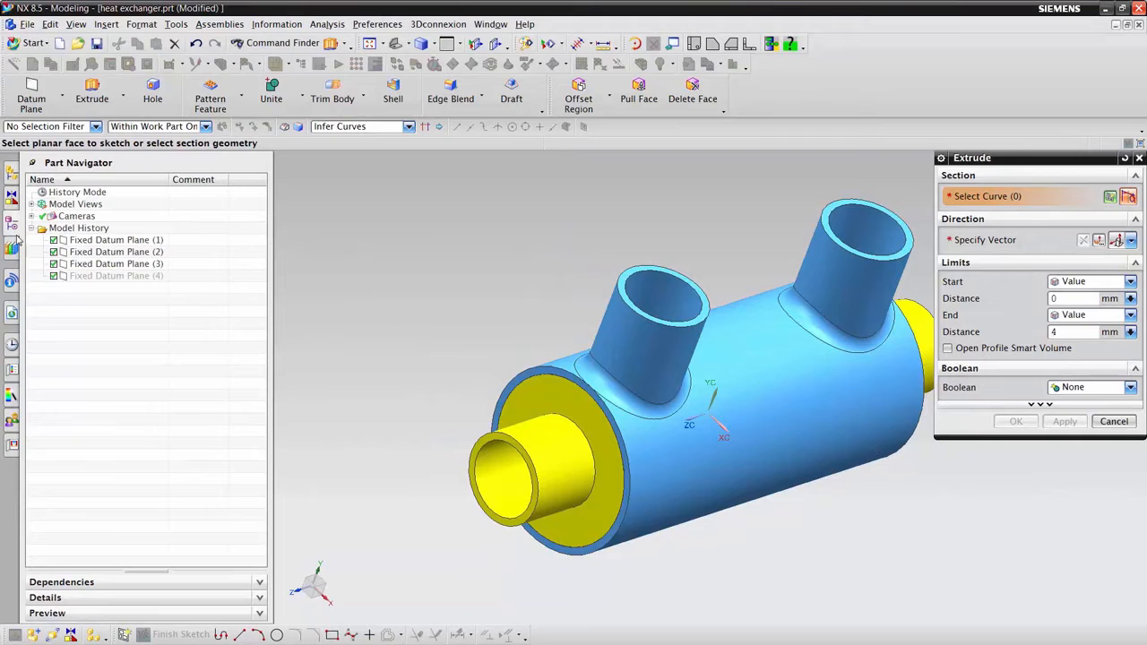
pyautogui.click(100, 276)
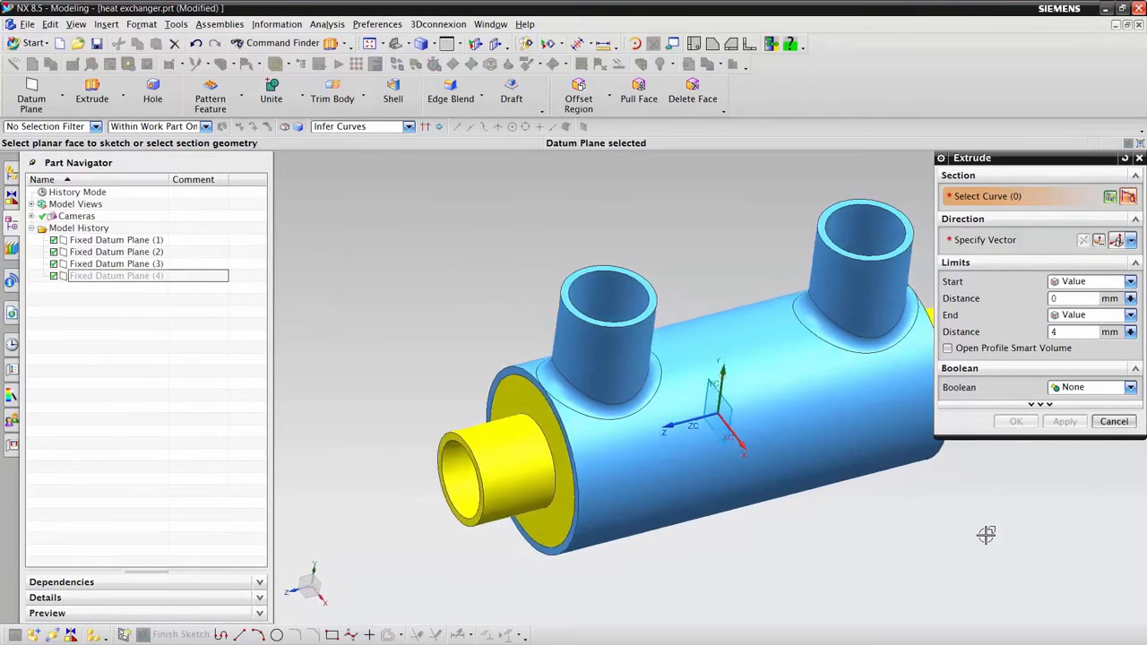
pyautogui.click(1110, 196)
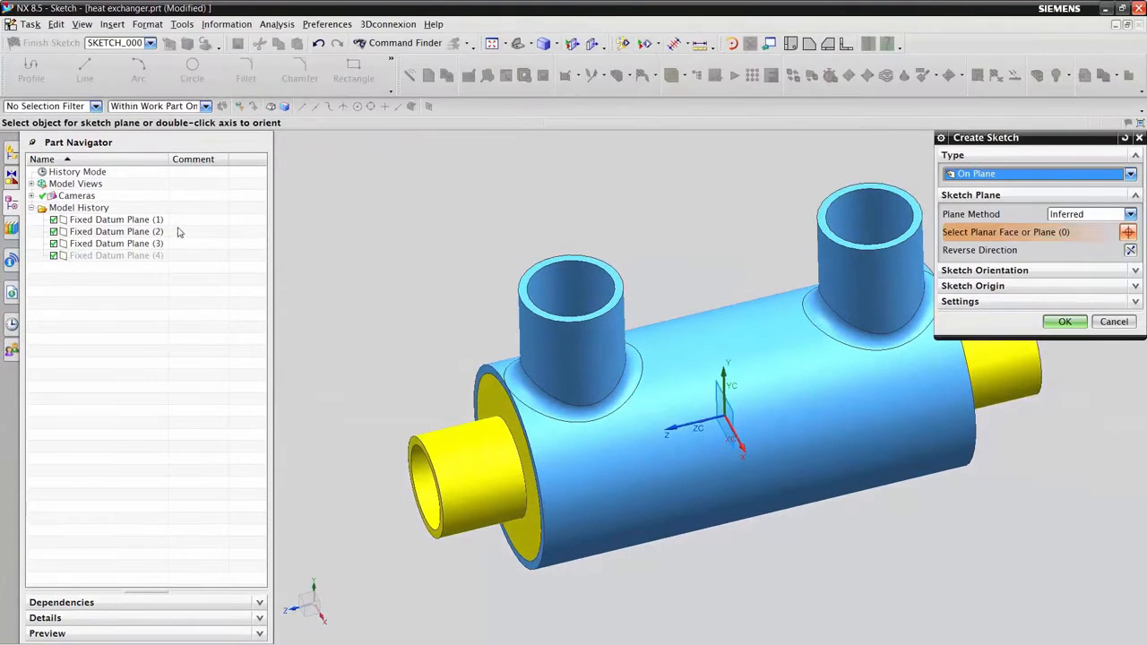
pyautogui.click(144, 257)
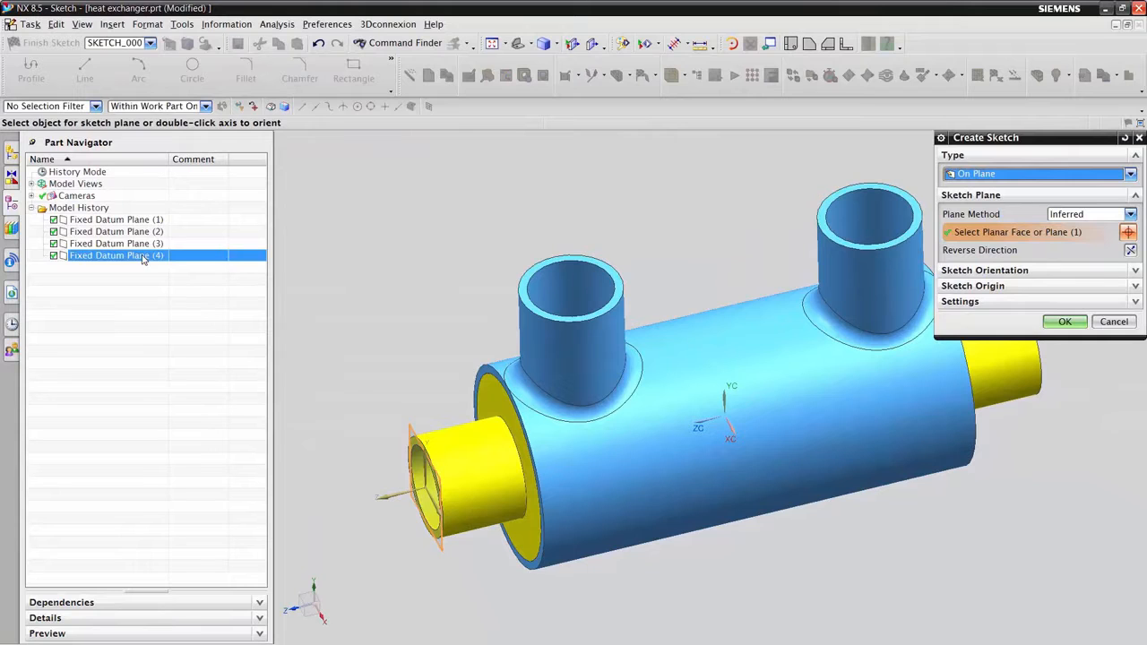
pyautogui.click(1065, 322)
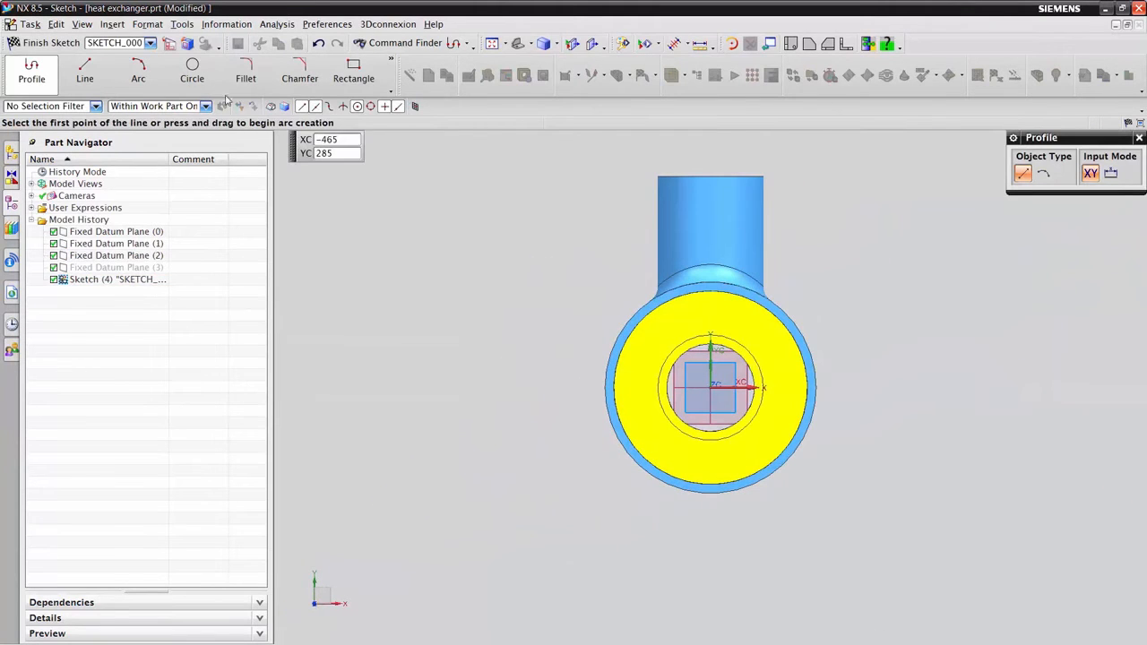
# Sketch a circle about 126 mm in diameter centred on the sketch origin and extrude it 4 mm without a Boolean
pyautogui.click(192, 72)
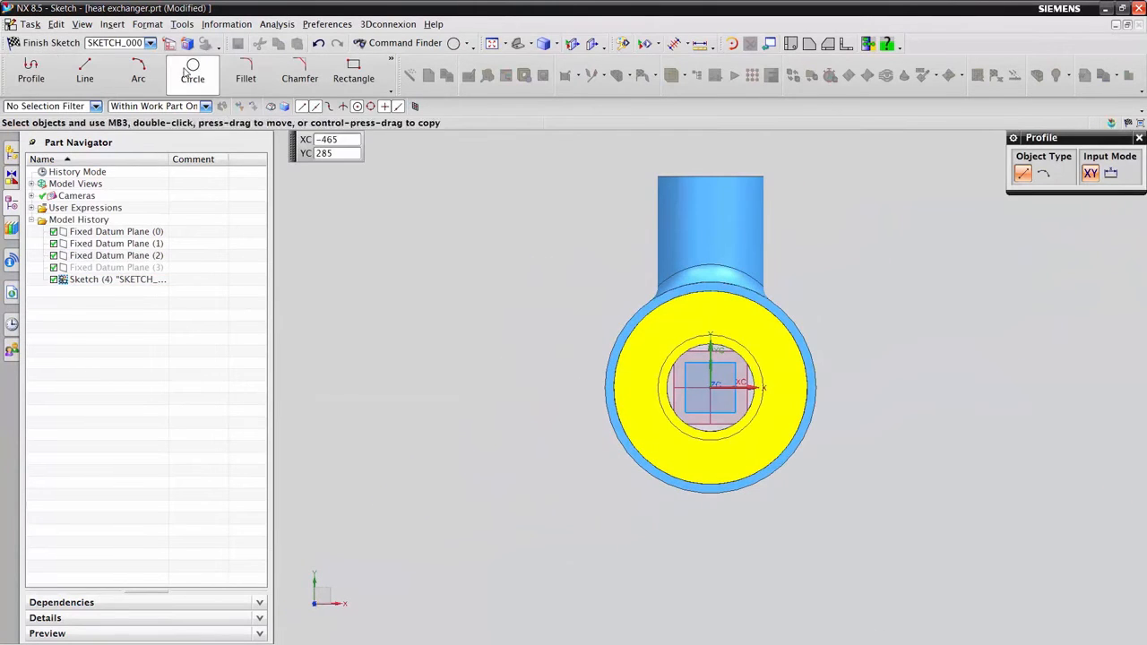
pyautogui.click(712, 387)
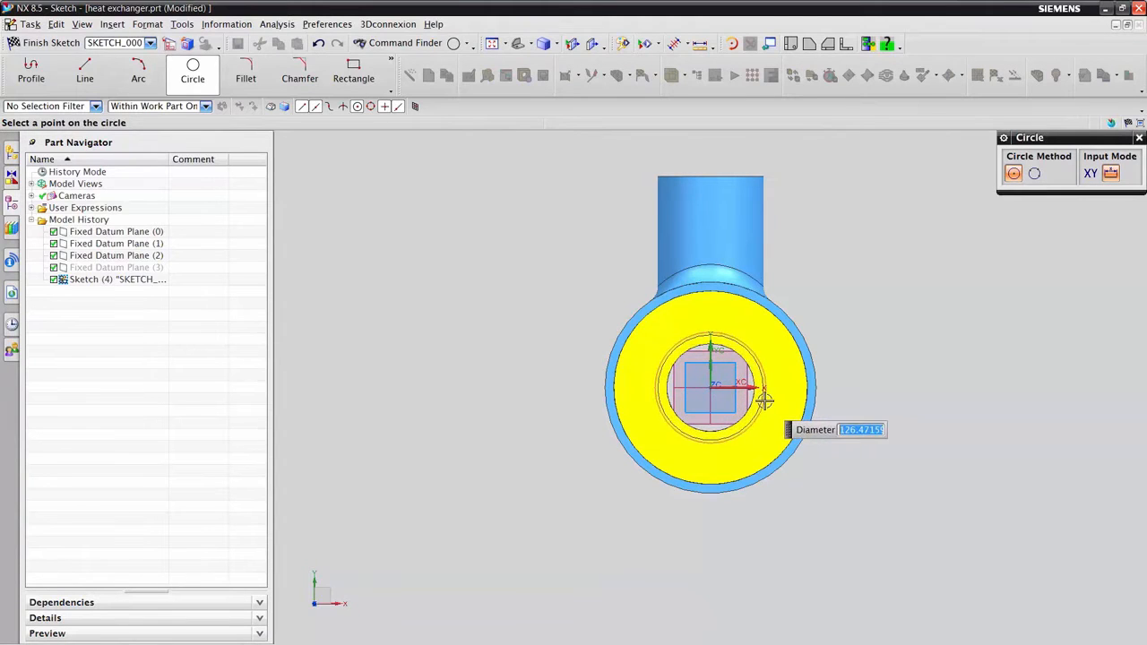
pyautogui.click(765, 401)
pyautogui.press('Escape')
pyautogui.press('Home')
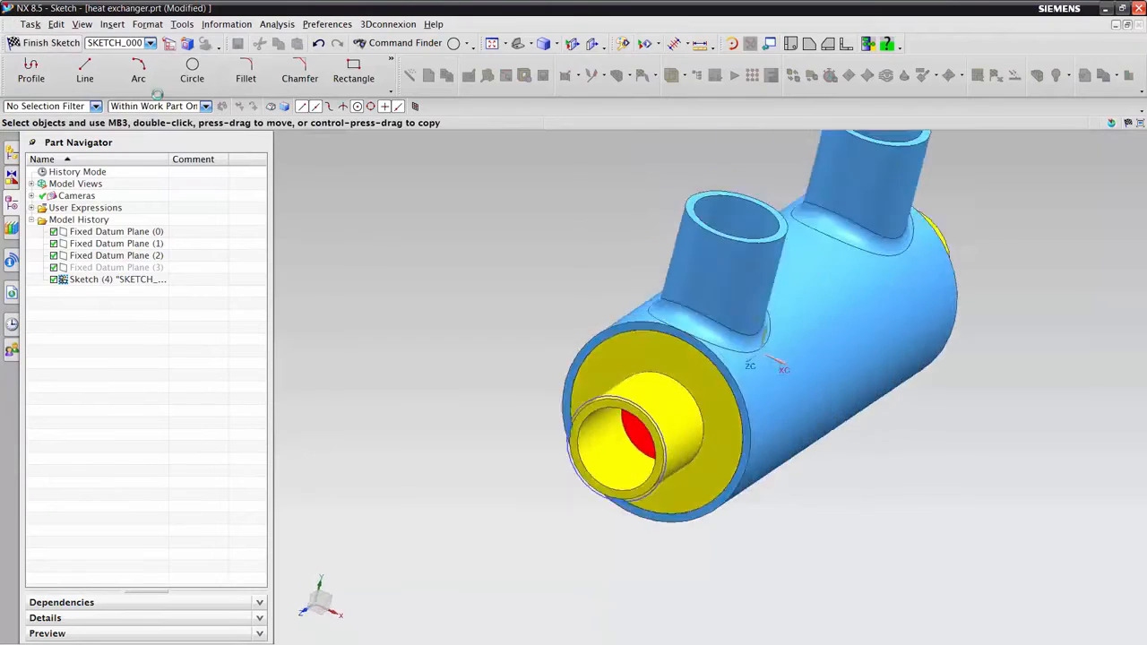
pyautogui.hotkey('ctrl', 'q')
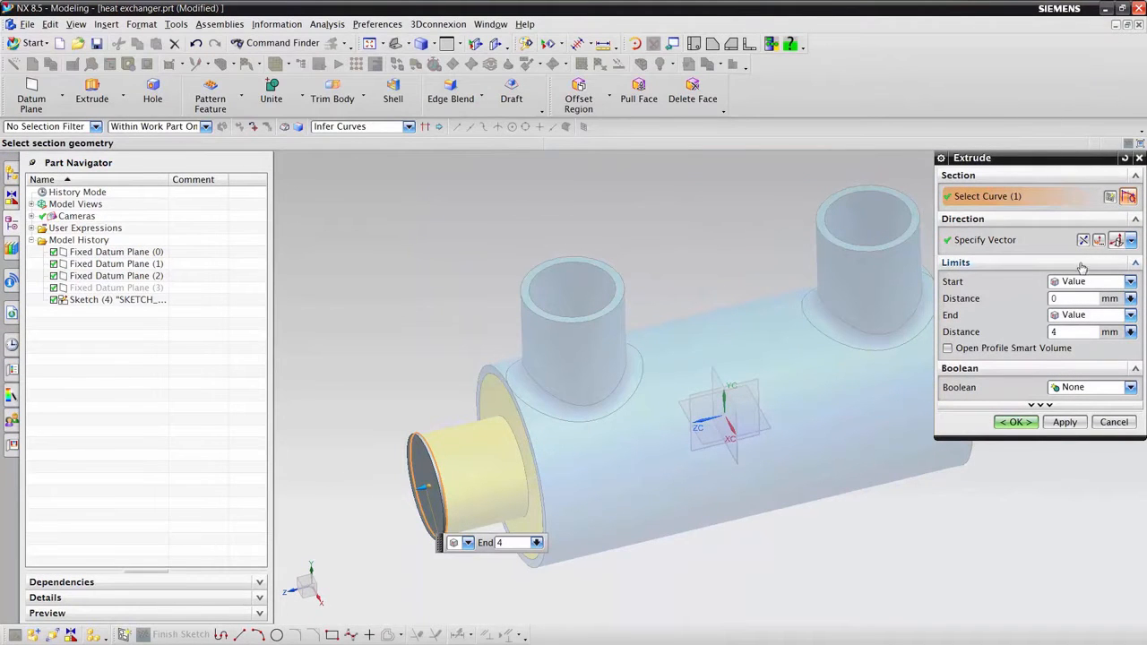
pyautogui.click(1016, 422)
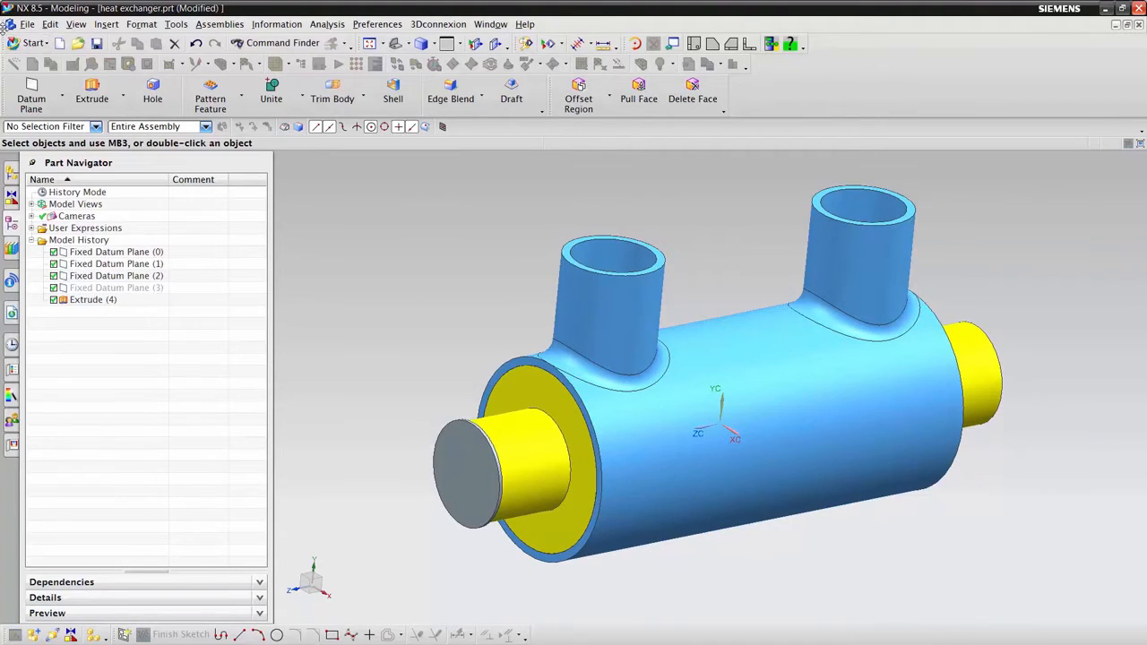
# Return to FloEFD Simulation and create lids on the end faces of both external pipe nozzles and the flange pipe that is still open
pyautogui.click(31, 43)
pyautogui.moveTo(89, 189)
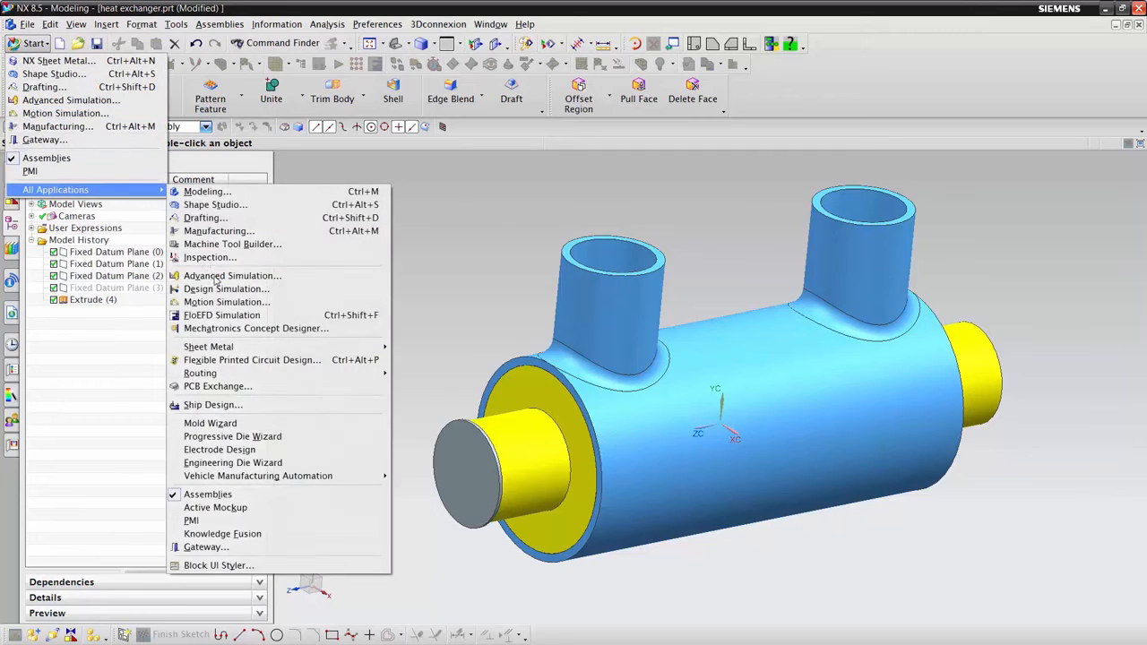
pyautogui.click(242, 315)
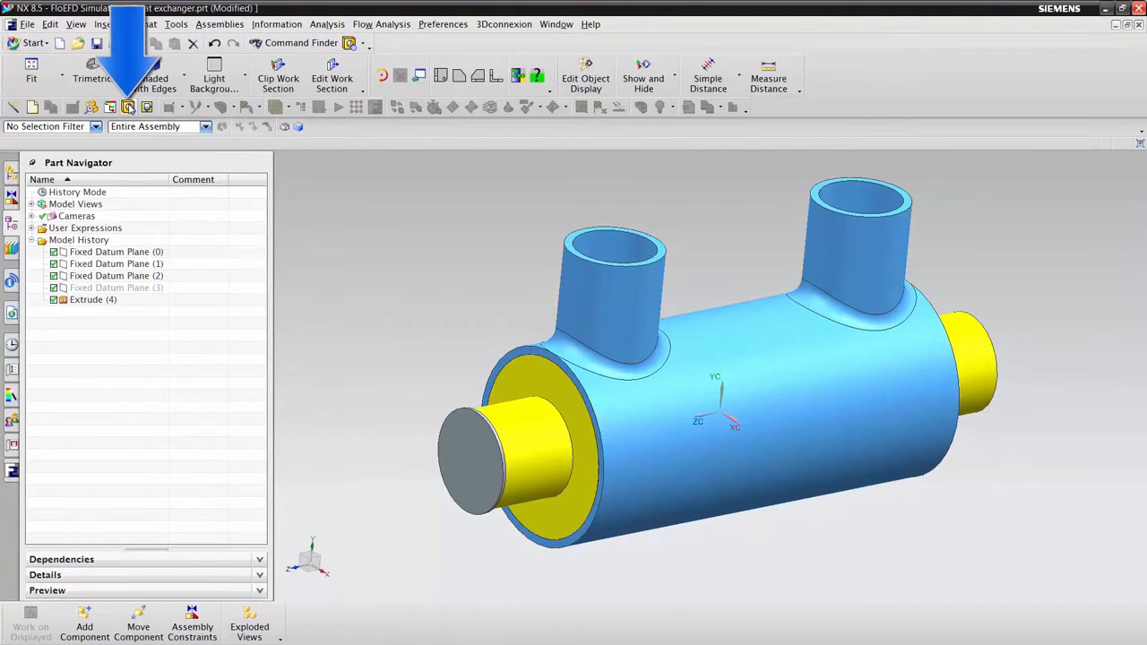
pyautogui.click(128, 106)
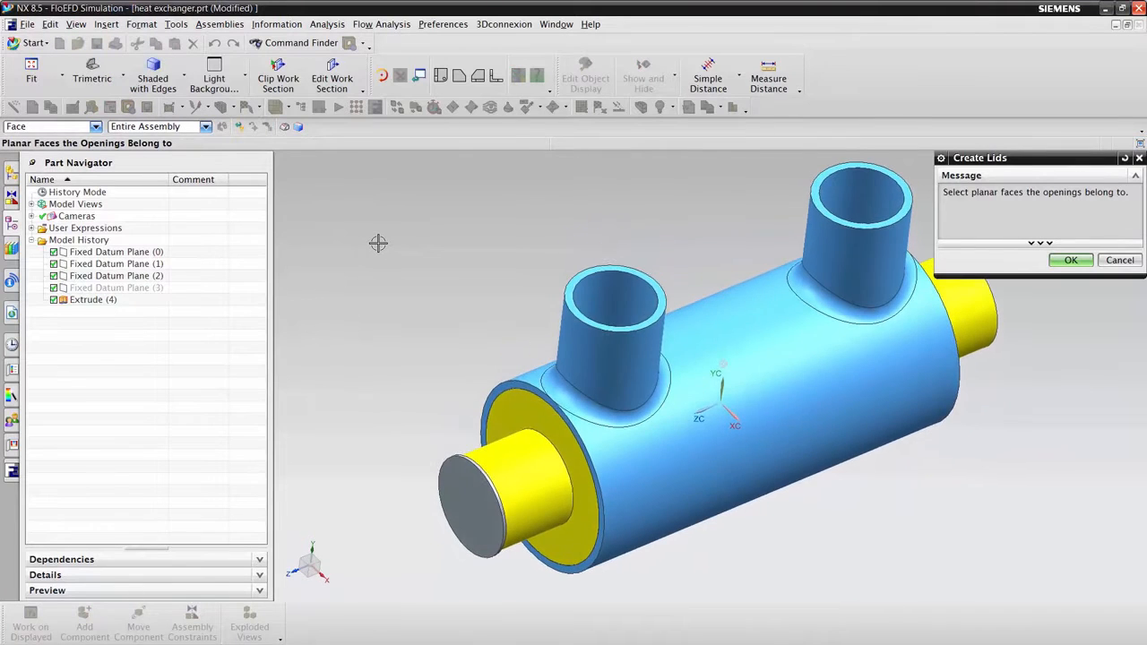
pyautogui.moveTo(378, 243); pyautogui.dragTo(397, 264, button='middle')
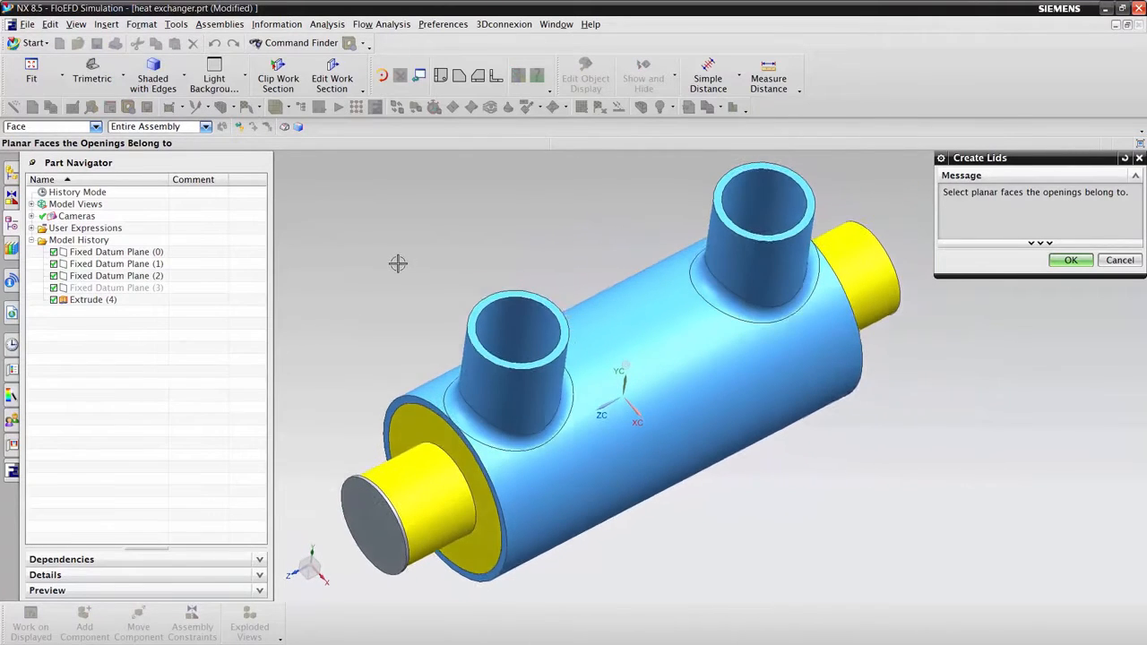
pyautogui.click(493, 324)
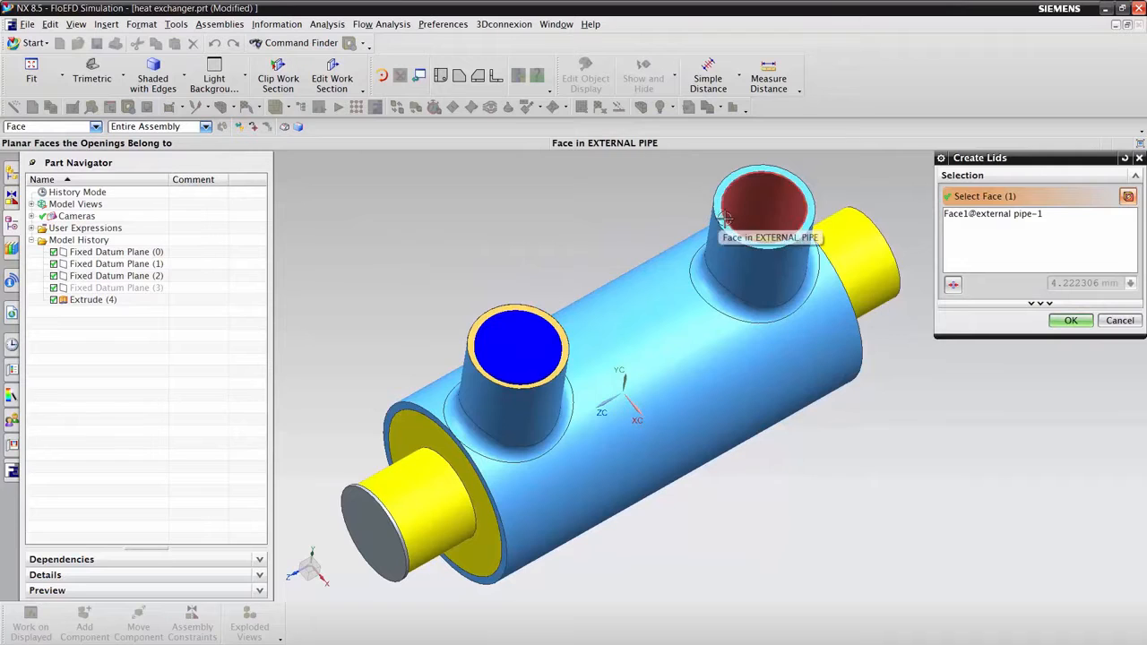
pyautogui.click(724, 220)
pyautogui.moveTo(724, 220); pyautogui.dragTo(825, 285, button='middle')
pyautogui.click(826, 285)
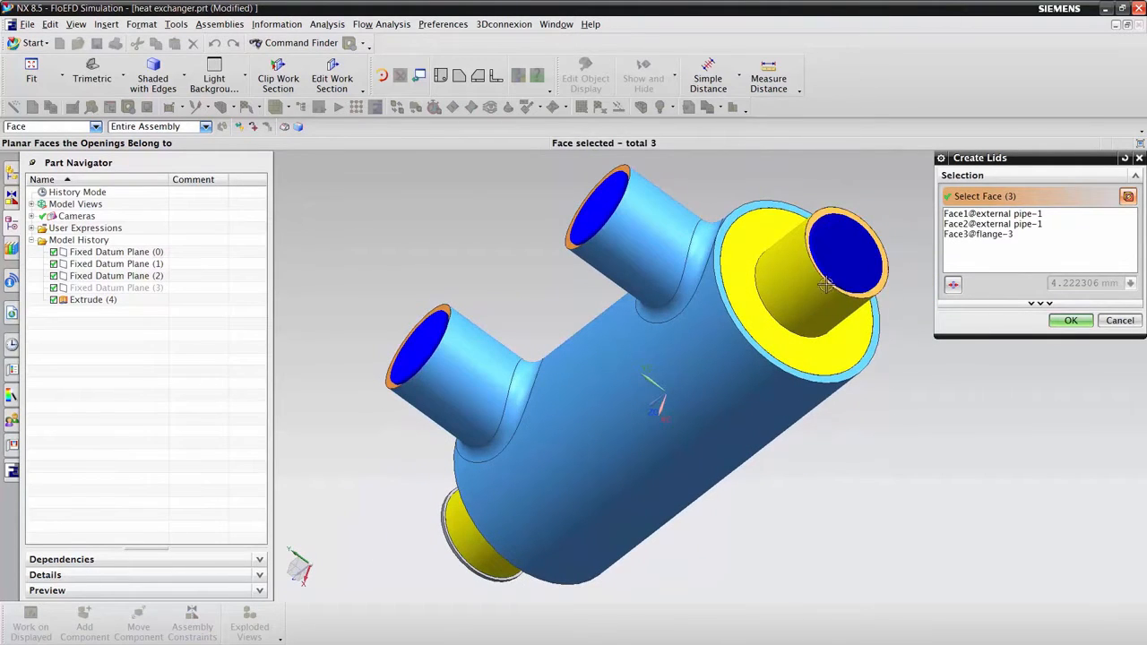
pyautogui.click(1072, 321)
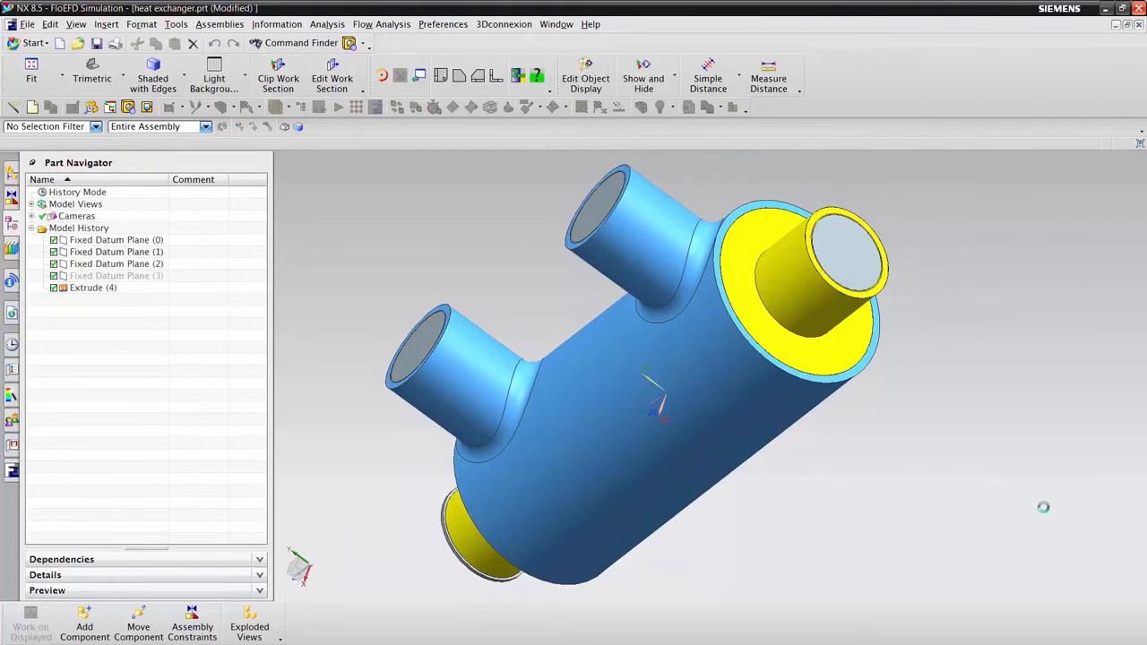
# Run Check Geometry on the assembly including its lids, using the Internal analysis type
pyautogui.moveTo(1043, 508); pyautogui.dragTo(968, 505, button='middle')
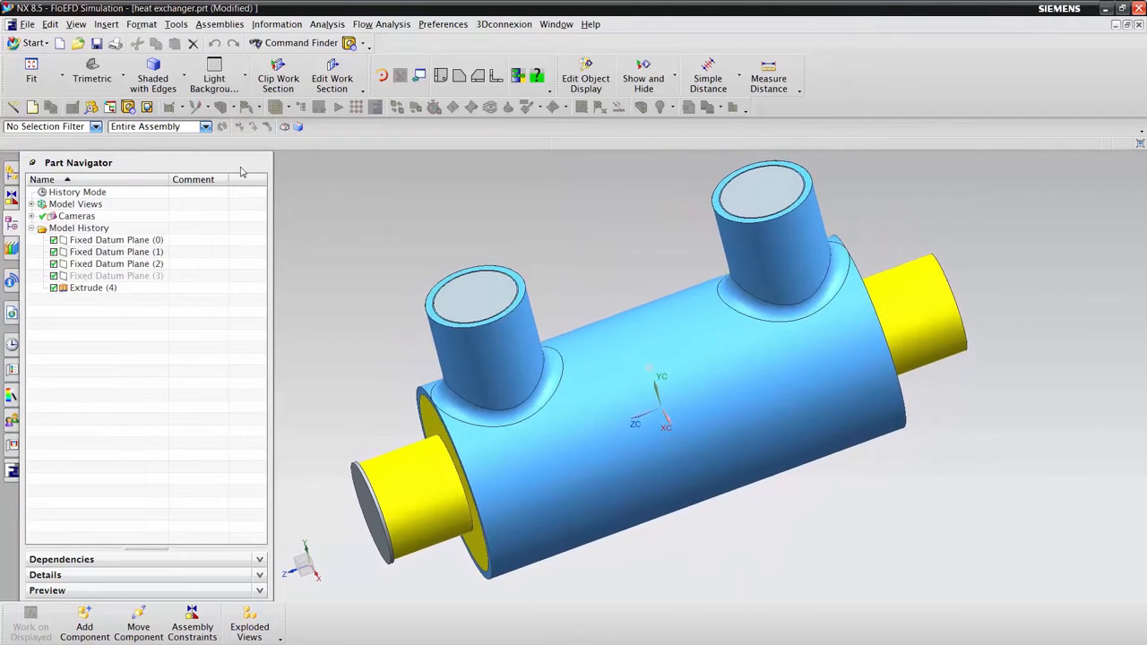
pyautogui.click(89, 107)
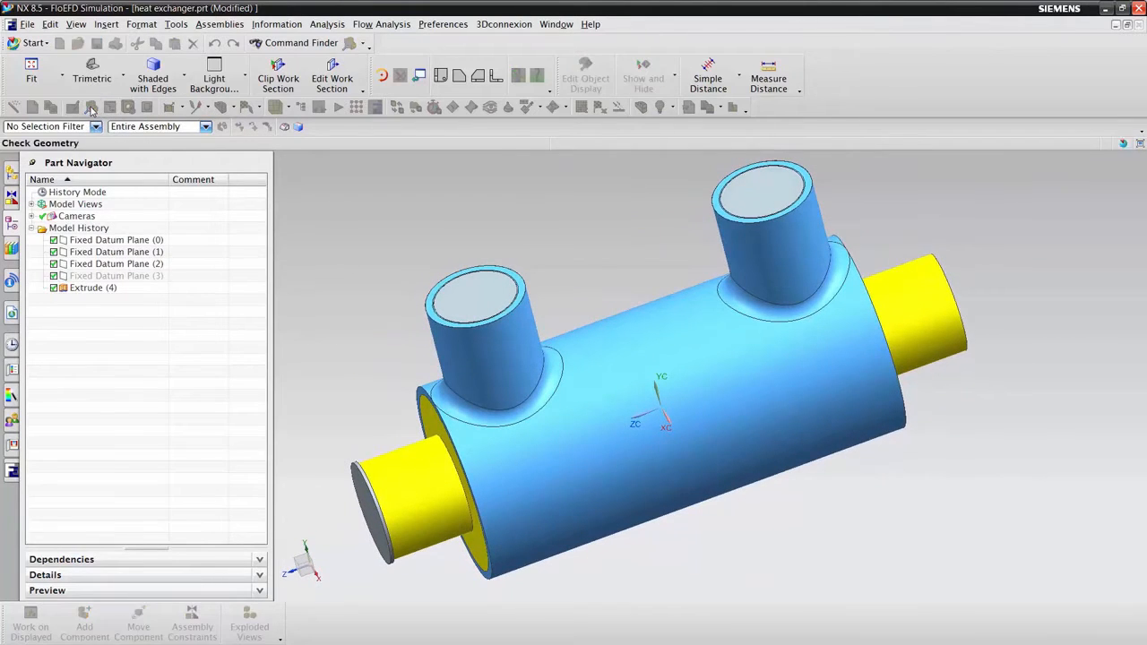
pyautogui.click(971, 319)
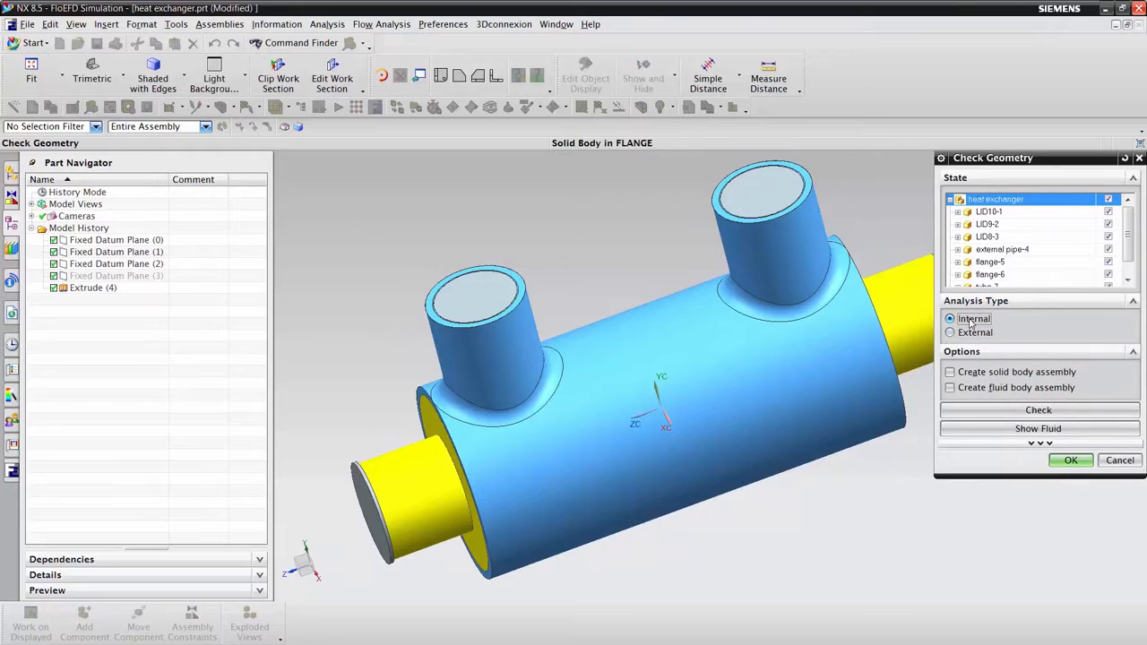
pyautogui.click(1039, 410)
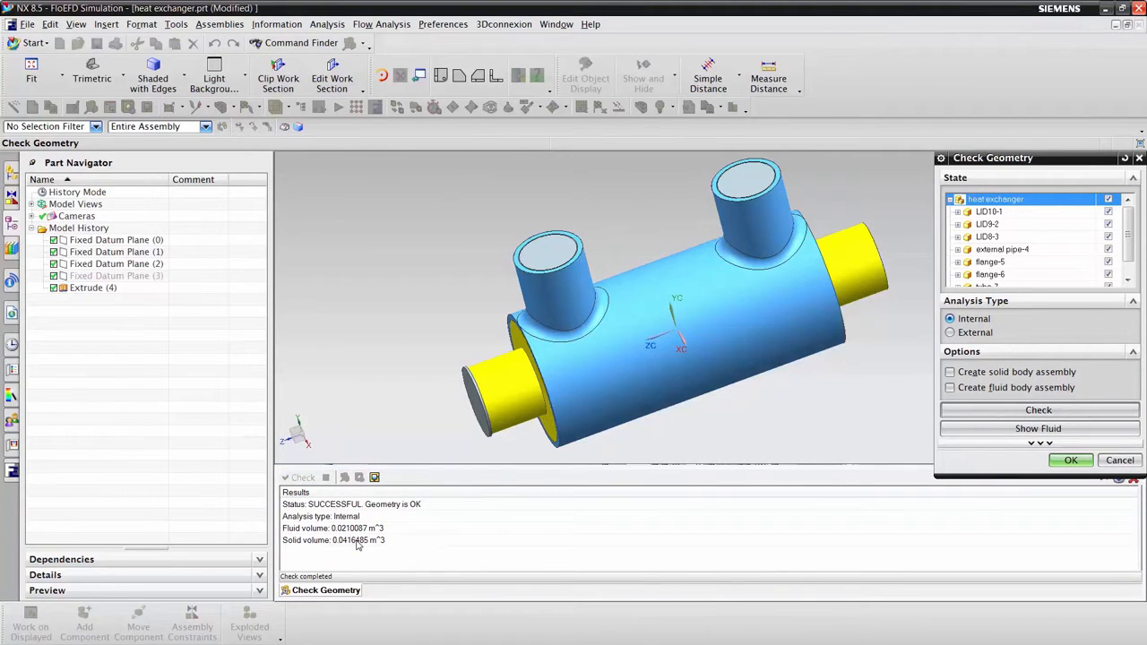
# Show the fluid volume of the checked heat exchanger geometry and close the geometry check
pyautogui.click(1004, 429)
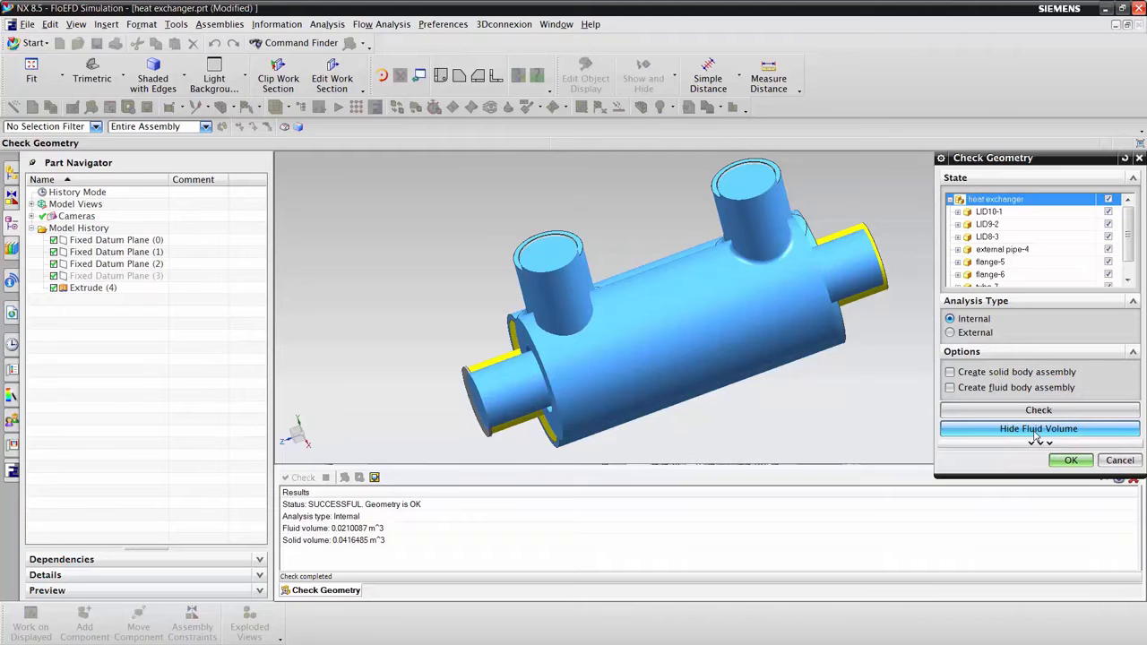
pyautogui.click(1070, 460)
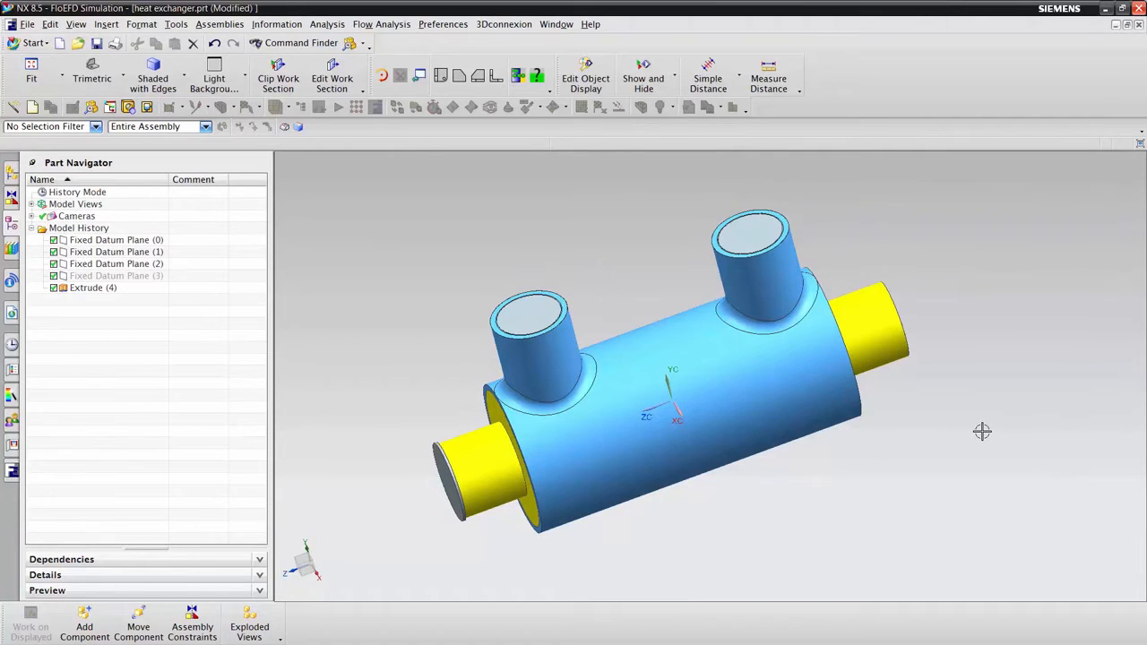
# Start a new flow project with the Wizard and name it Run 1, using the current configuration
pyautogui.click(12, 108)
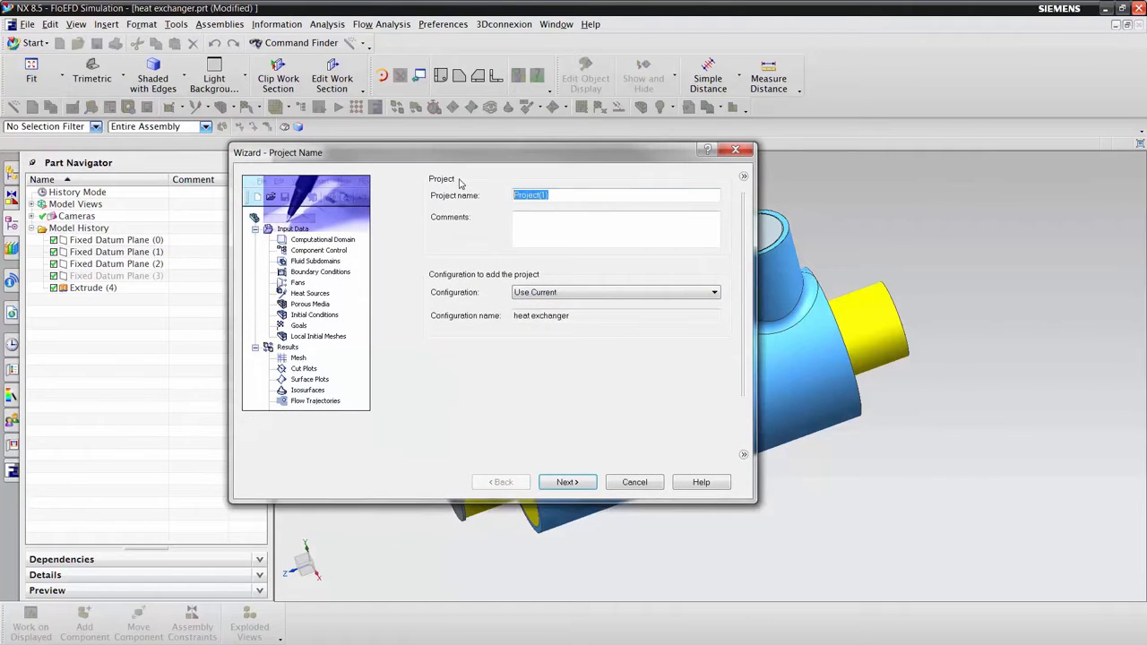
pyautogui.write('Run 1')
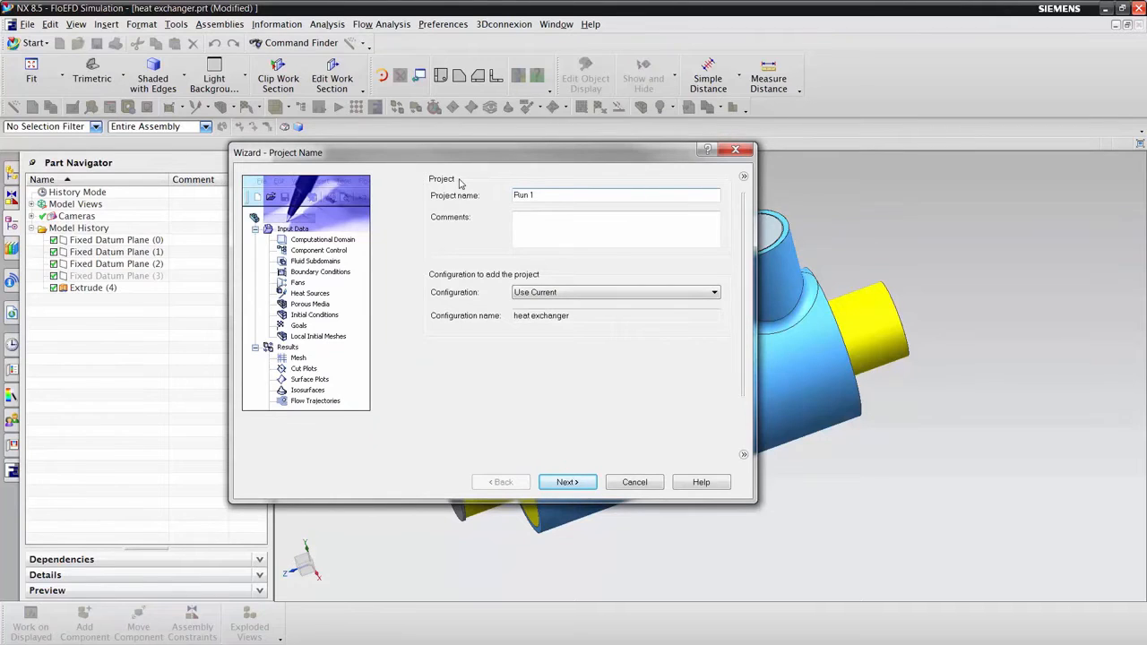
pyautogui.click(564, 482)
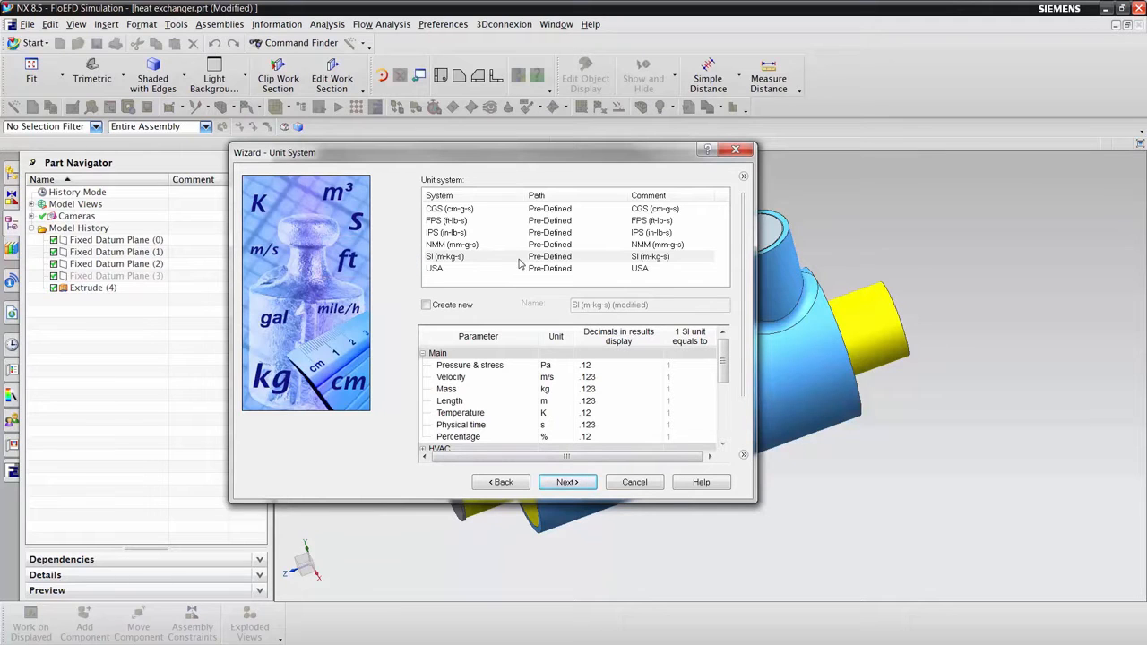
# Change the Pressure & stress unit of the SI system to Pound-force/inch^2
pyautogui.click(549, 366)
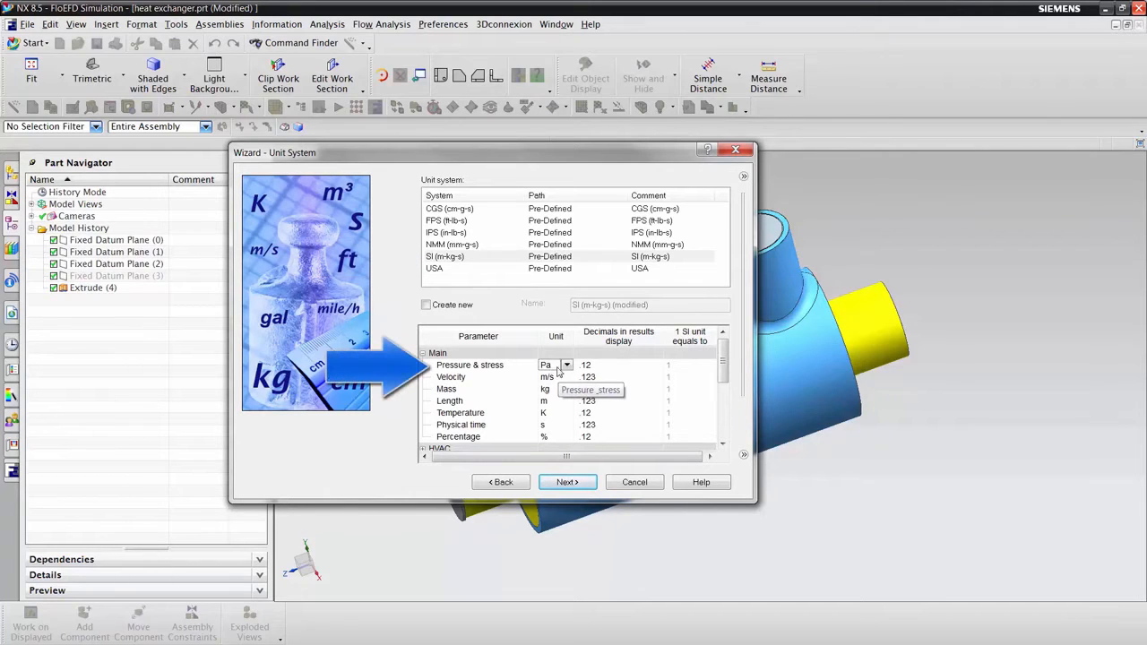
pyautogui.click(566, 366)
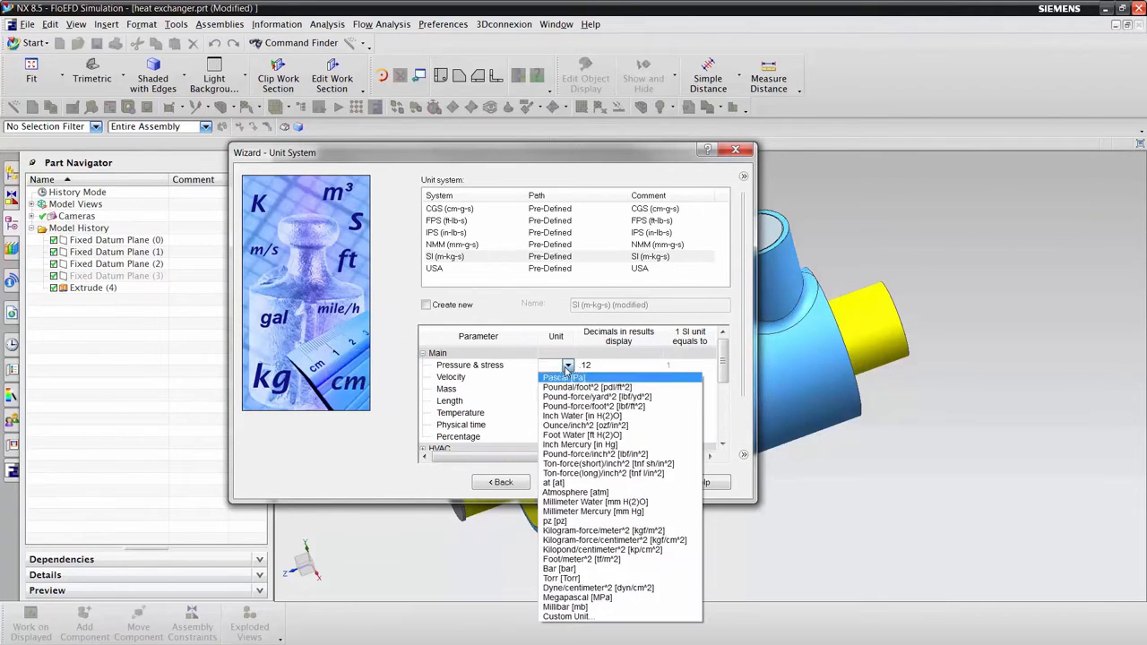
pyautogui.click(593, 455)
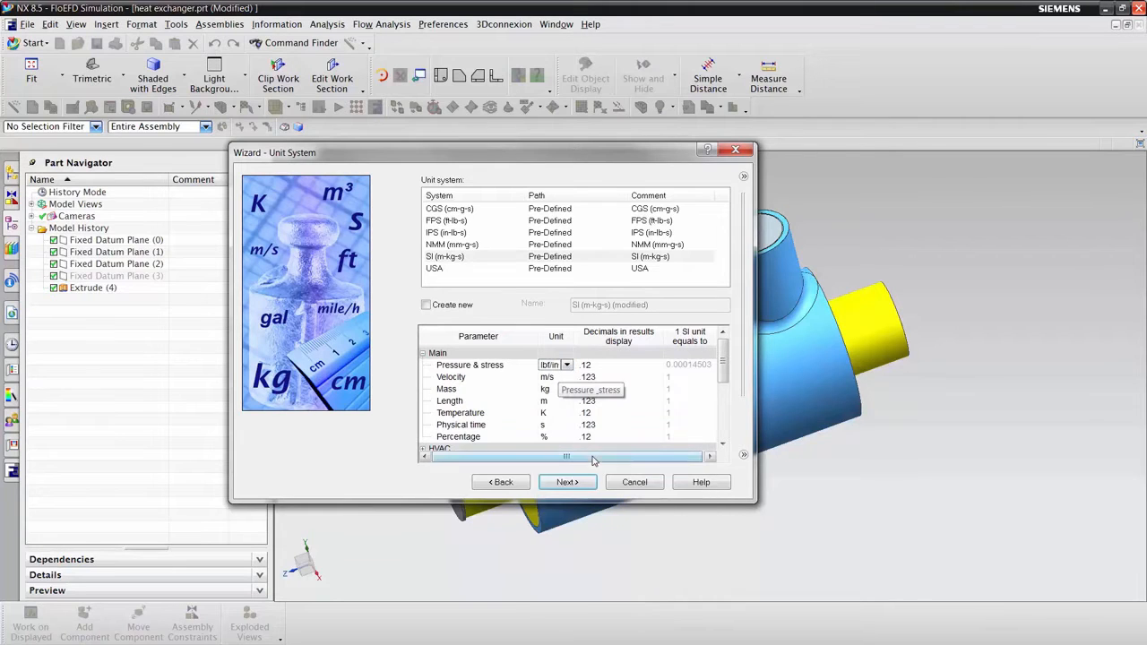
# Set the Volume flow rate unit under Loads&Motion to Gallon (US)/minute and accept the unit system
pyautogui.click(423, 353)
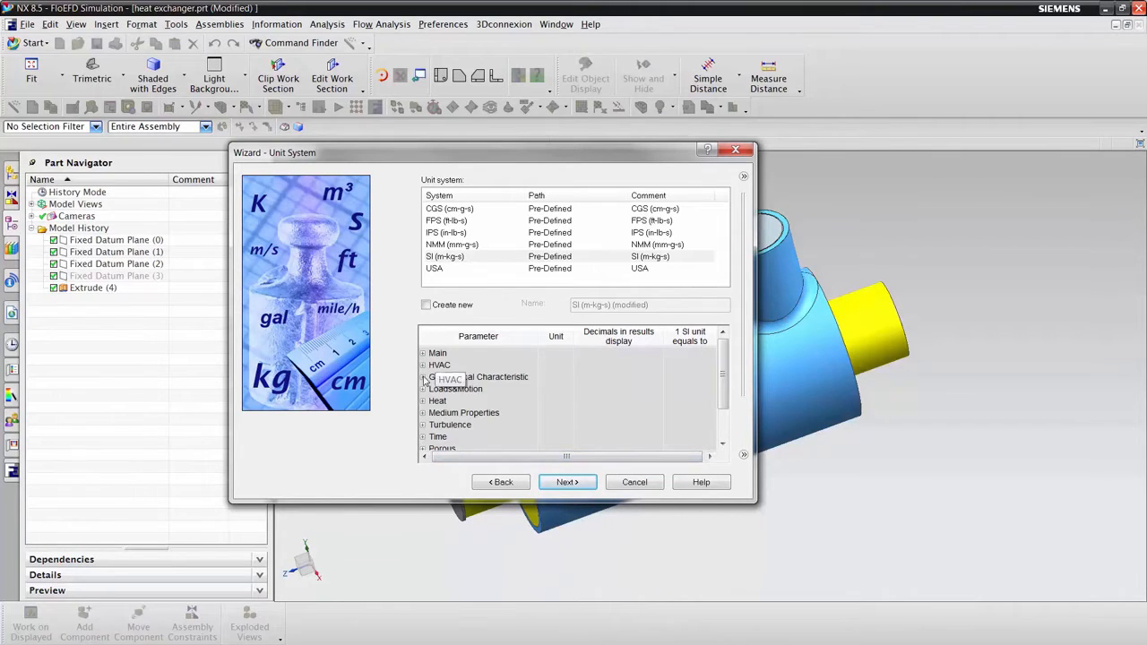
pyautogui.click(424, 388)
pyautogui.scroll(-2, 426, 395)
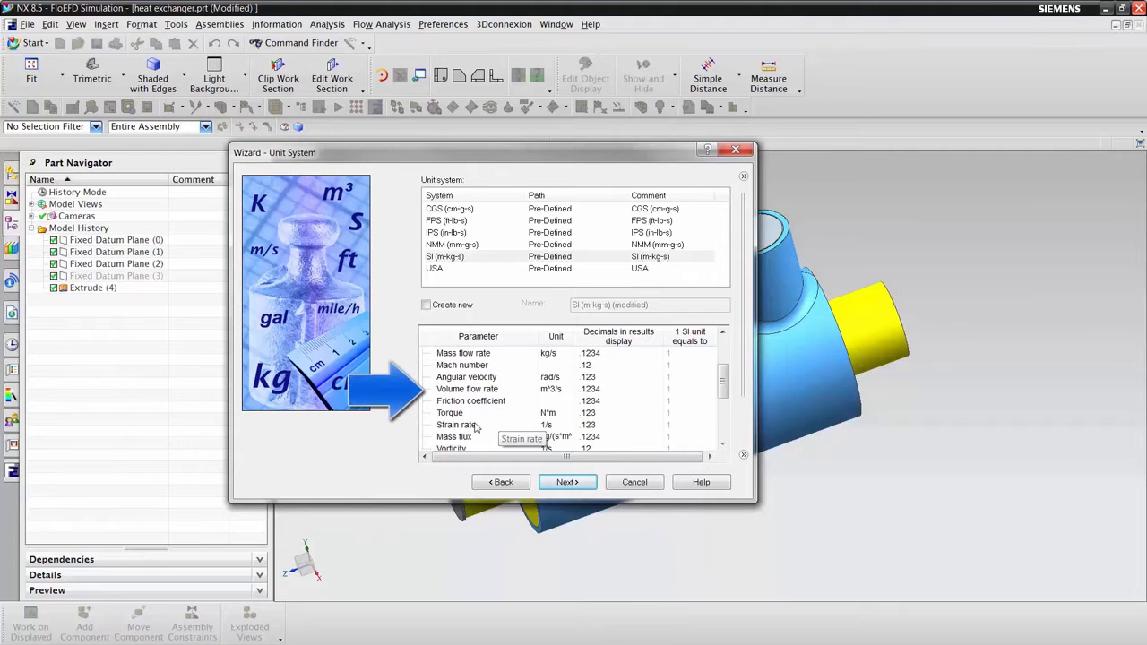
pyautogui.click(574, 391)
pyautogui.click(568, 390)
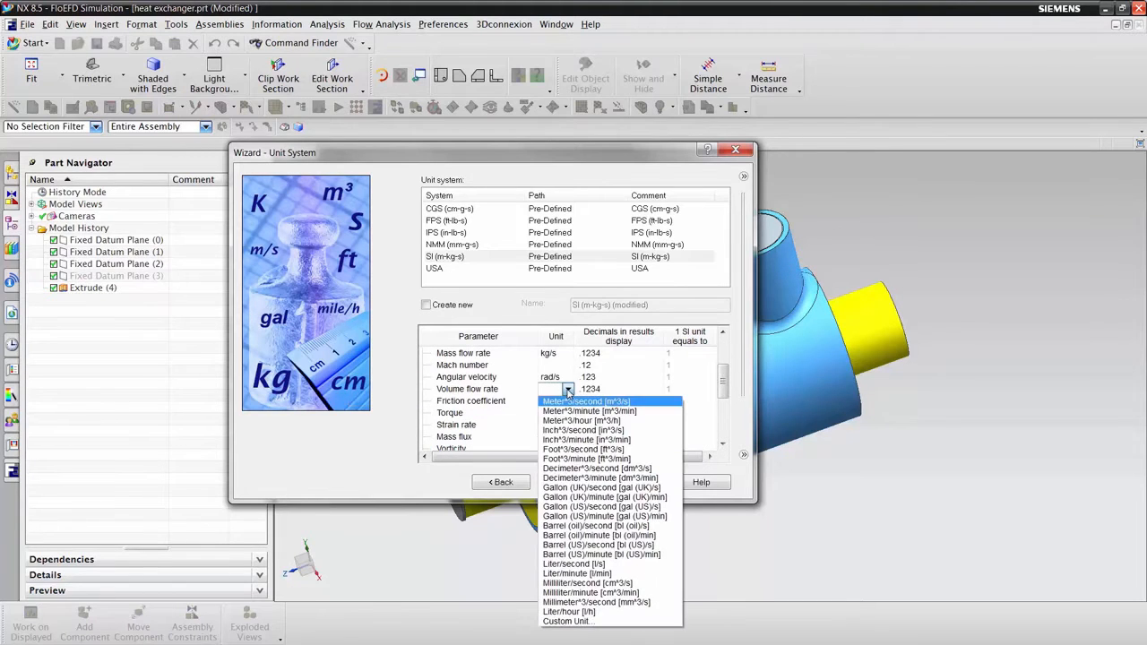
pyautogui.click(581, 518)
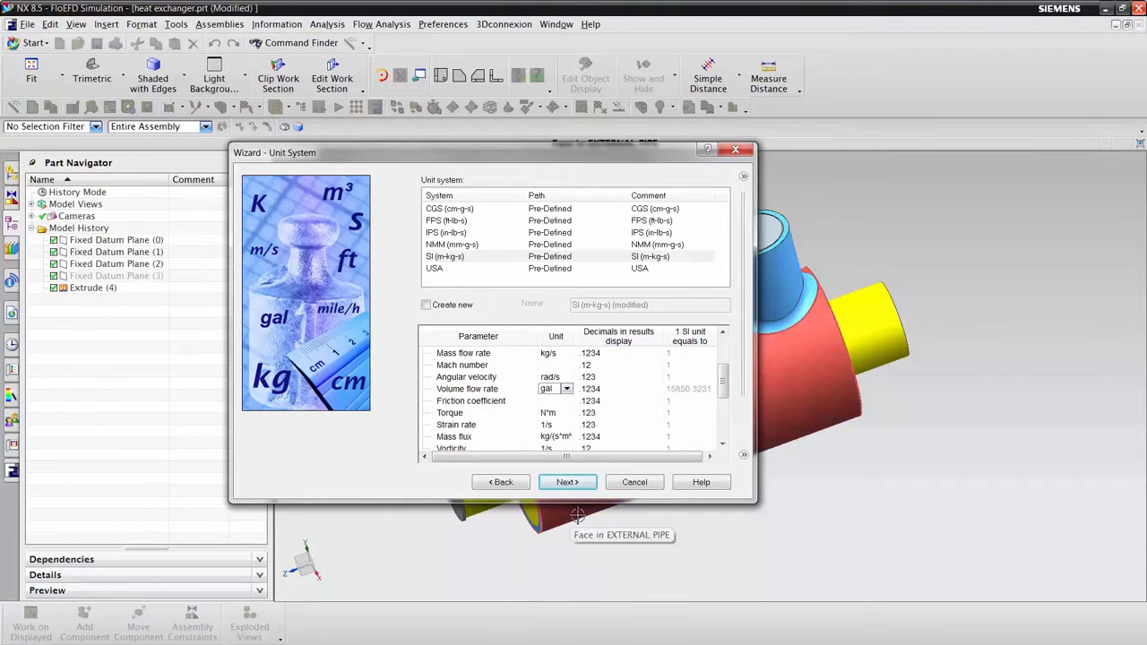
pyautogui.click(568, 483)
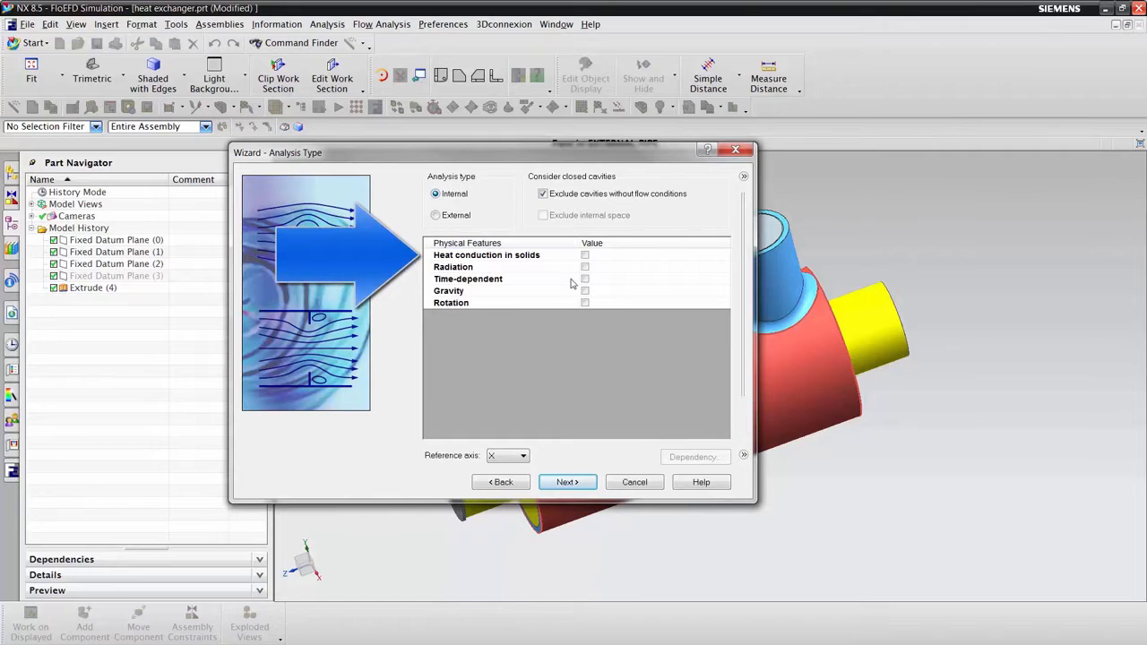
# Enable heat conduction in solids for the internal analysis and continue to the default fluid settings
pyautogui.click(589, 257)
pyautogui.click(585, 255)
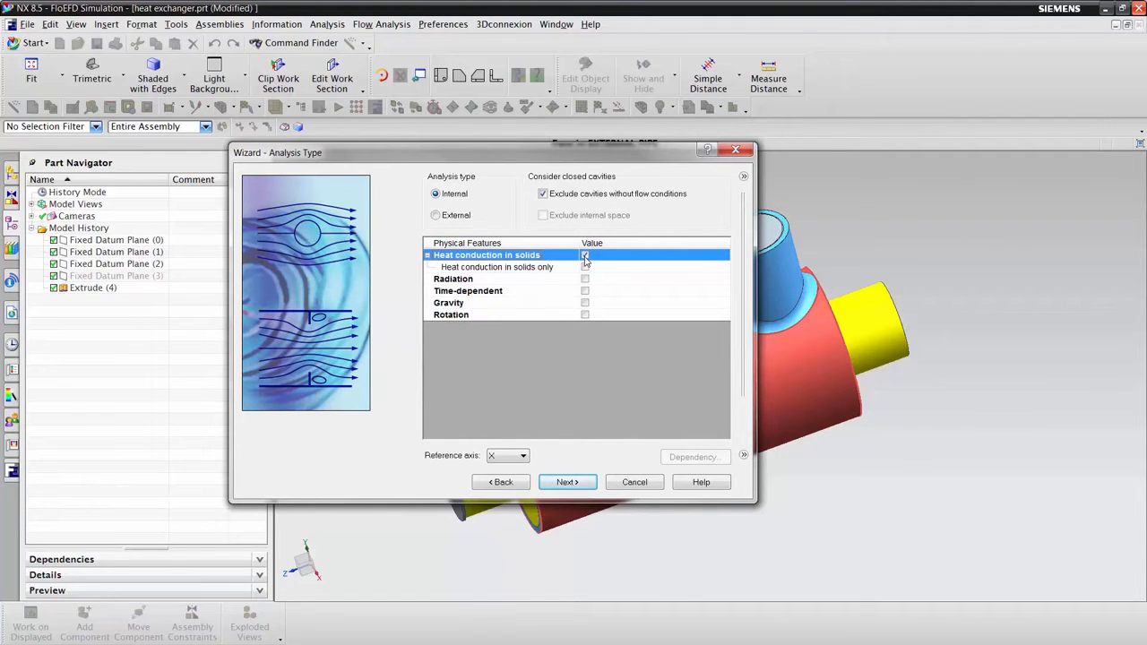
pyautogui.click(576, 485)
# Add Water from the pre-defined liquids to the project fluids and select the user-defined liquid Coolant Glycol/Water 50/50
pyautogui.click(426, 206)
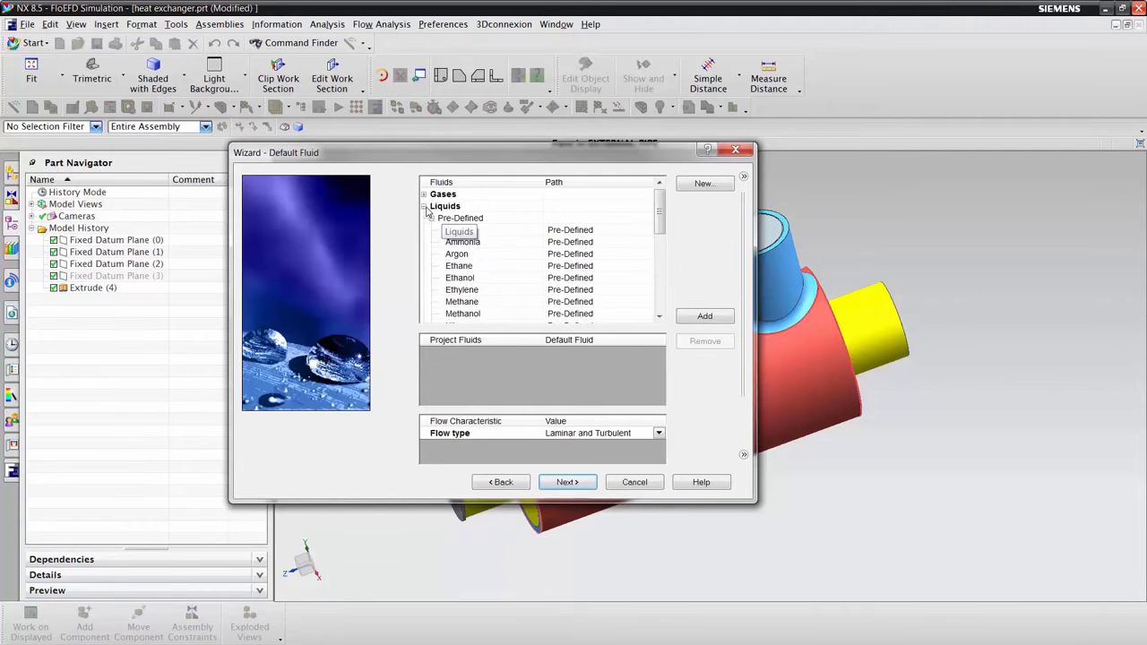
pyautogui.scroll(-3, 502, 269)
pyautogui.scroll(-2, 508, 283)
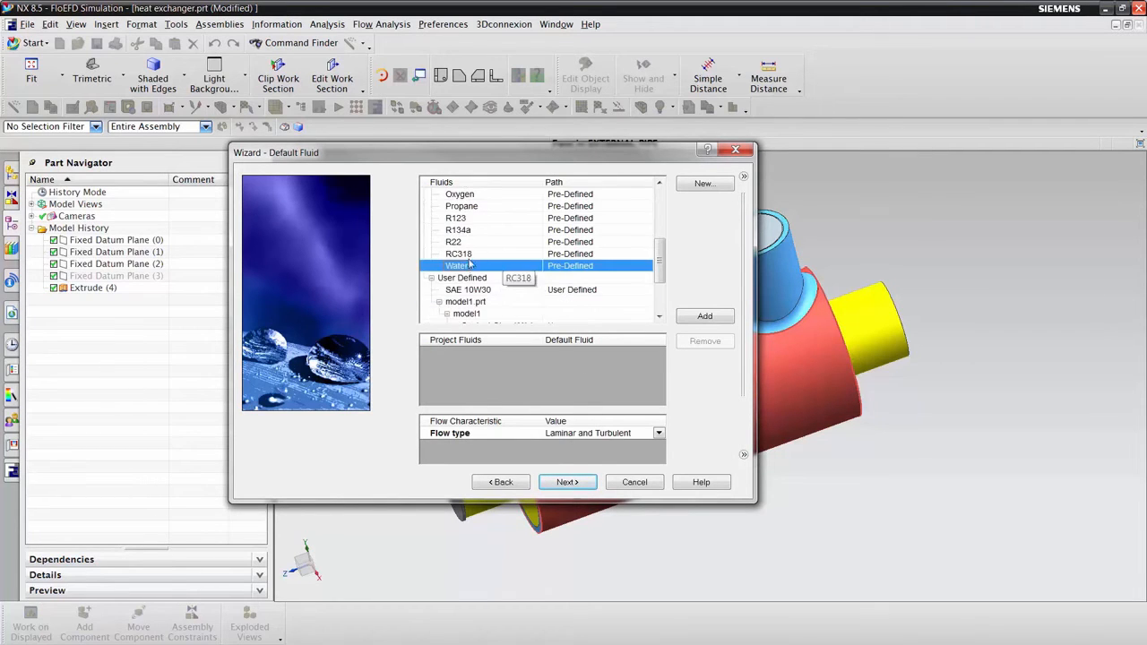
pyautogui.doubleClick(465, 272)
pyautogui.scroll(-2, 479, 262)
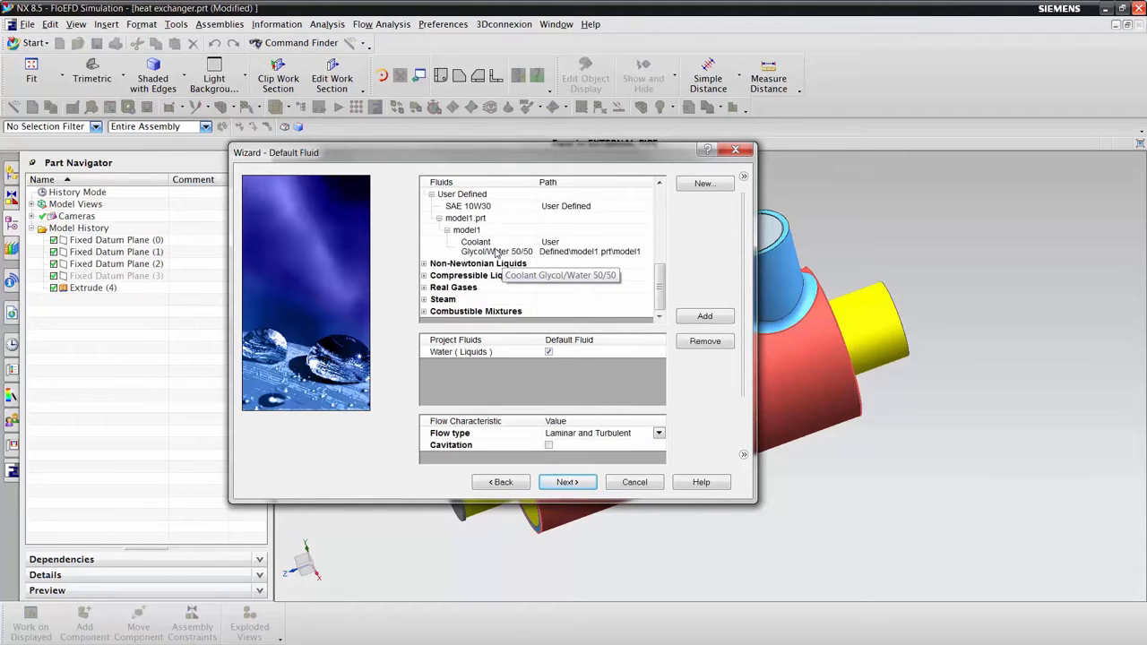
pyautogui.click(496, 253)
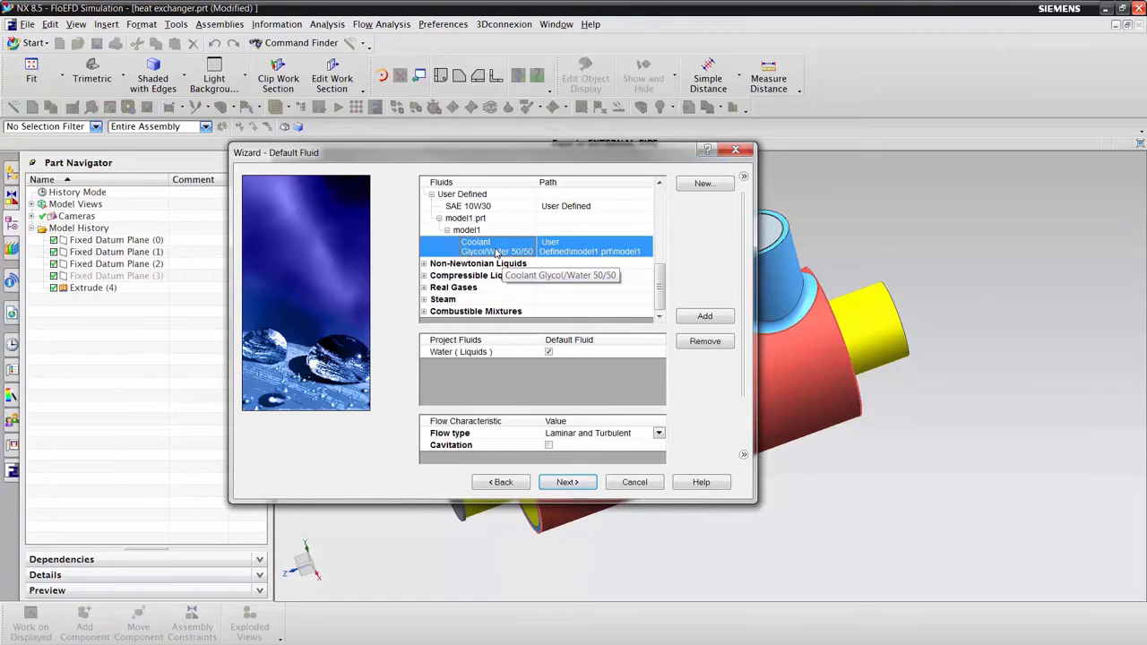
# Create a new user-defined liquid in the Engineering Database and name it Demo fluid
pyautogui.click(699, 184)
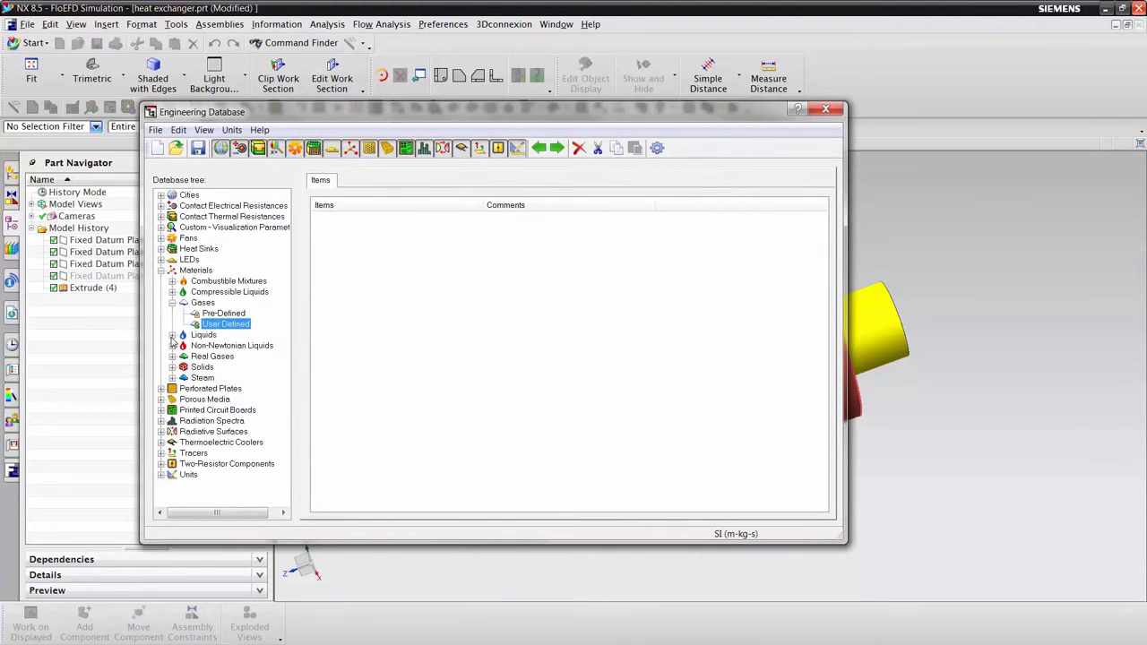
pyautogui.click(172, 337)
pyautogui.click(221, 357)
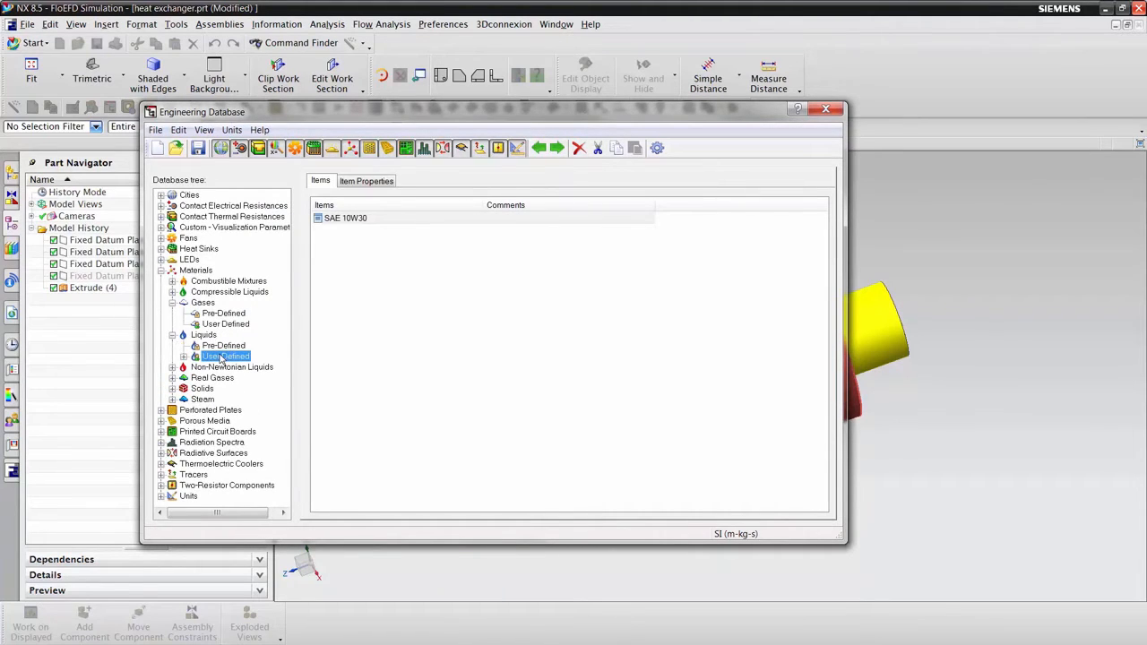
pyautogui.click(159, 149)
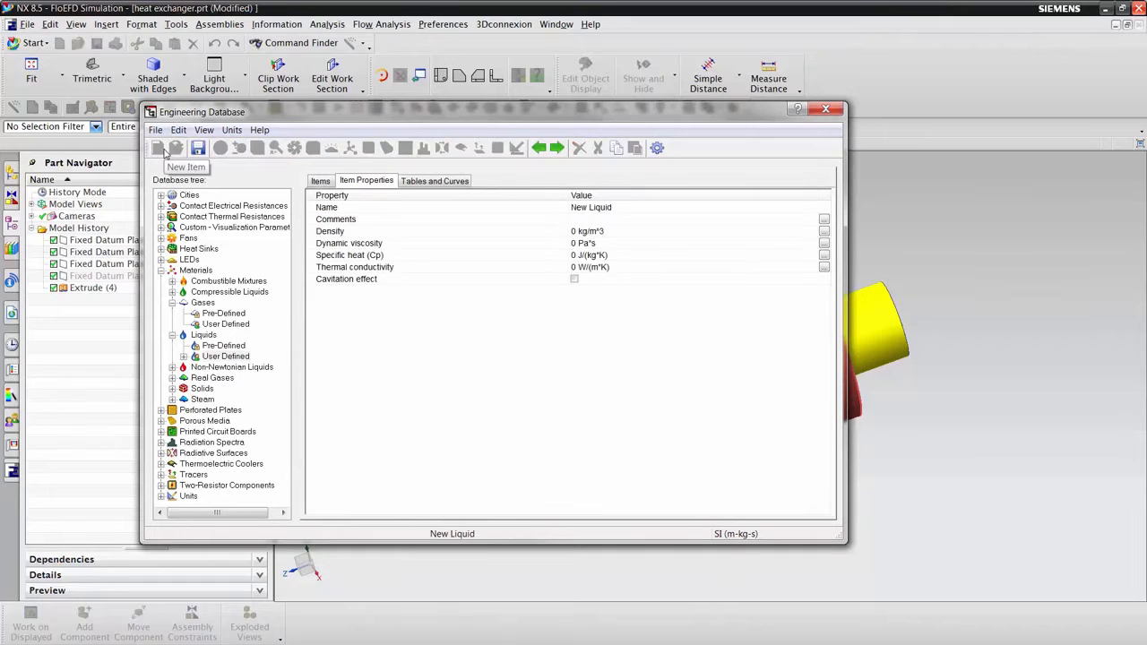
pyautogui.click(591, 207)
pyautogui.click(591, 207)
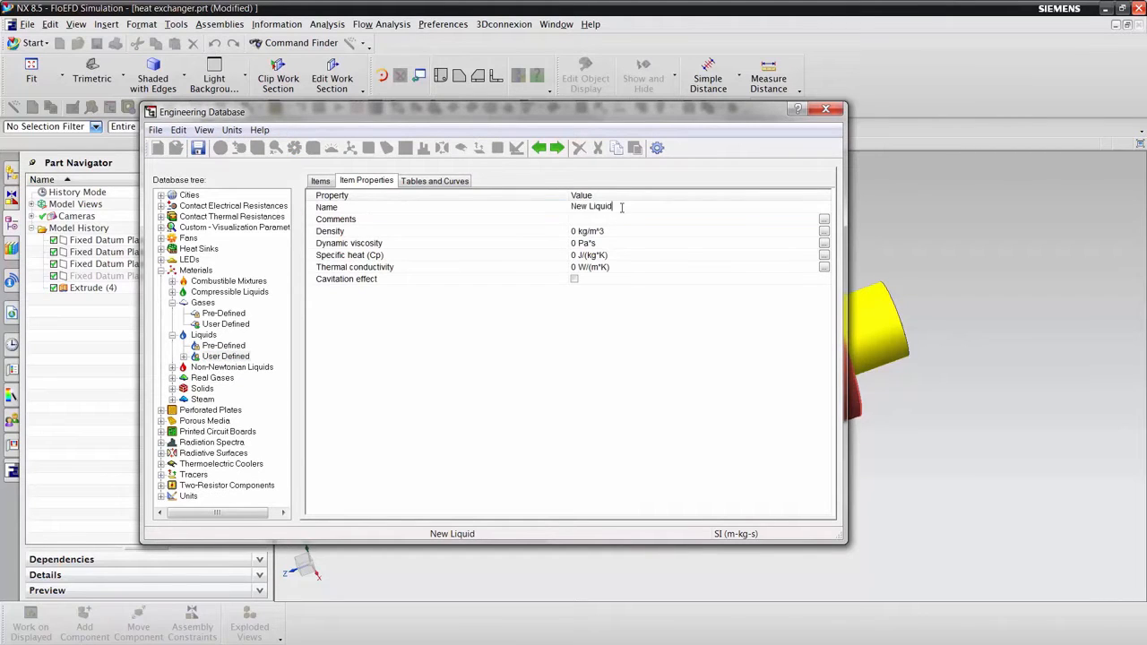
pyautogui.moveTo(613, 207); pyautogui.dragTo(556, 213)
pyautogui.write('Demo')
# Set the density of Demo fluid to 1080 kg/m^3
pyautogui.click(576, 232)
pyautogui.click(576, 232)
pyautogui.moveTo(576, 231); pyautogui.dragTo(565, 235)
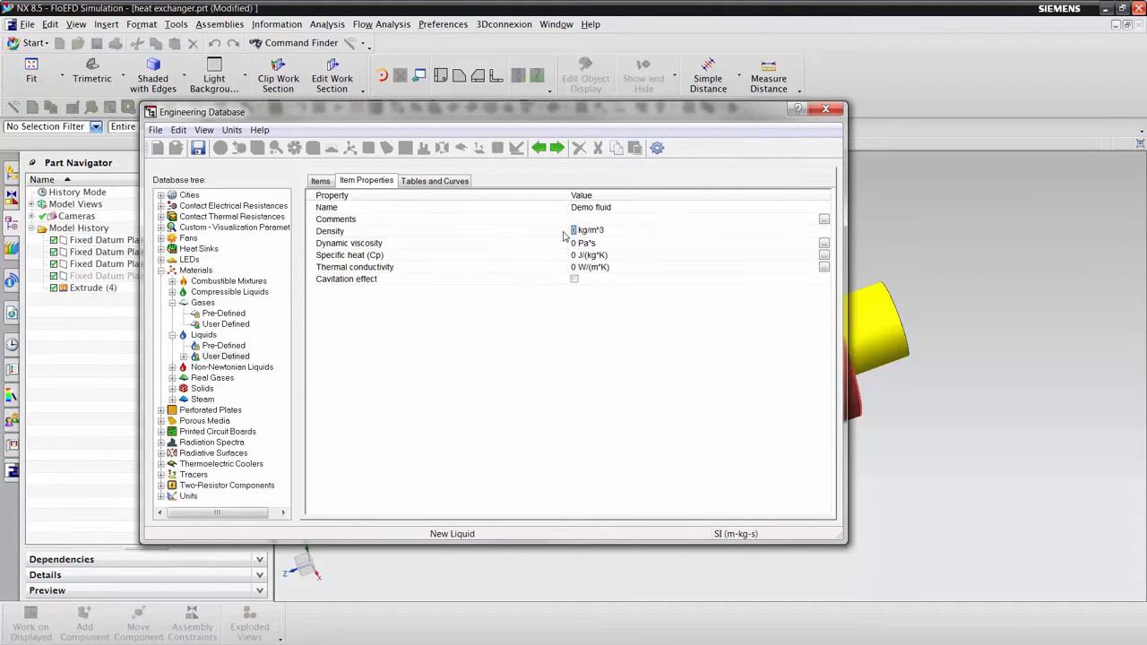
pyautogui.write('1080')
# Start a temperature-dependent dynamic viscosity table for Demo fluid with 0.03 Pa*s at 0 °C
pyautogui.click(596, 243)
pyautogui.click(434, 181)
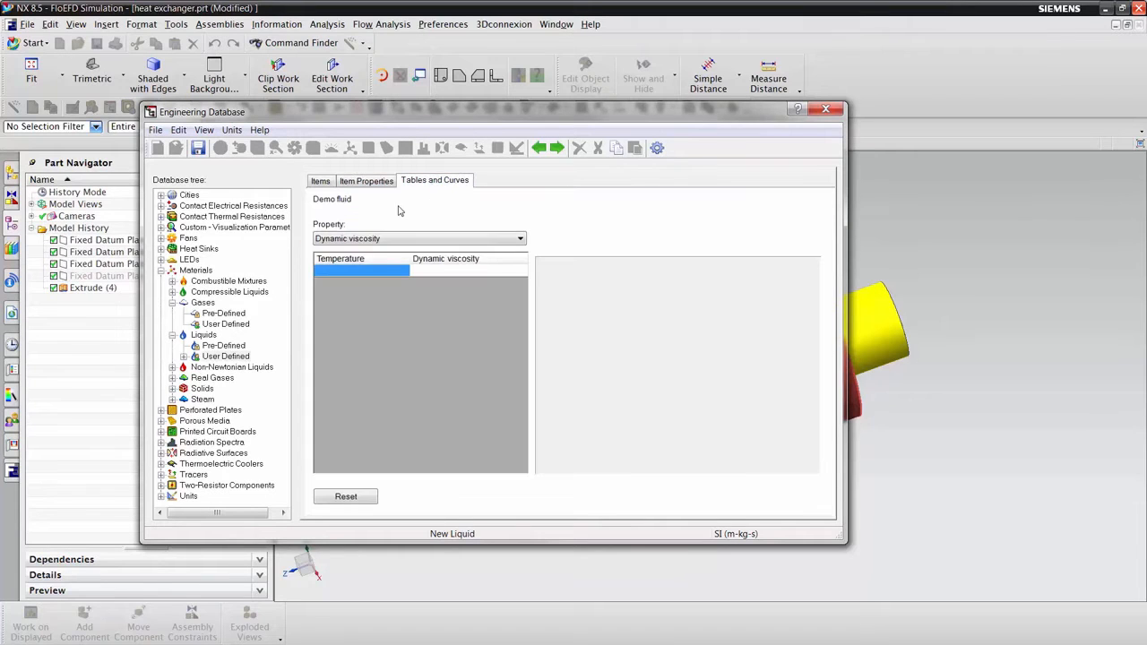
pyautogui.click(369, 271)
pyautogui.click(368, 273)
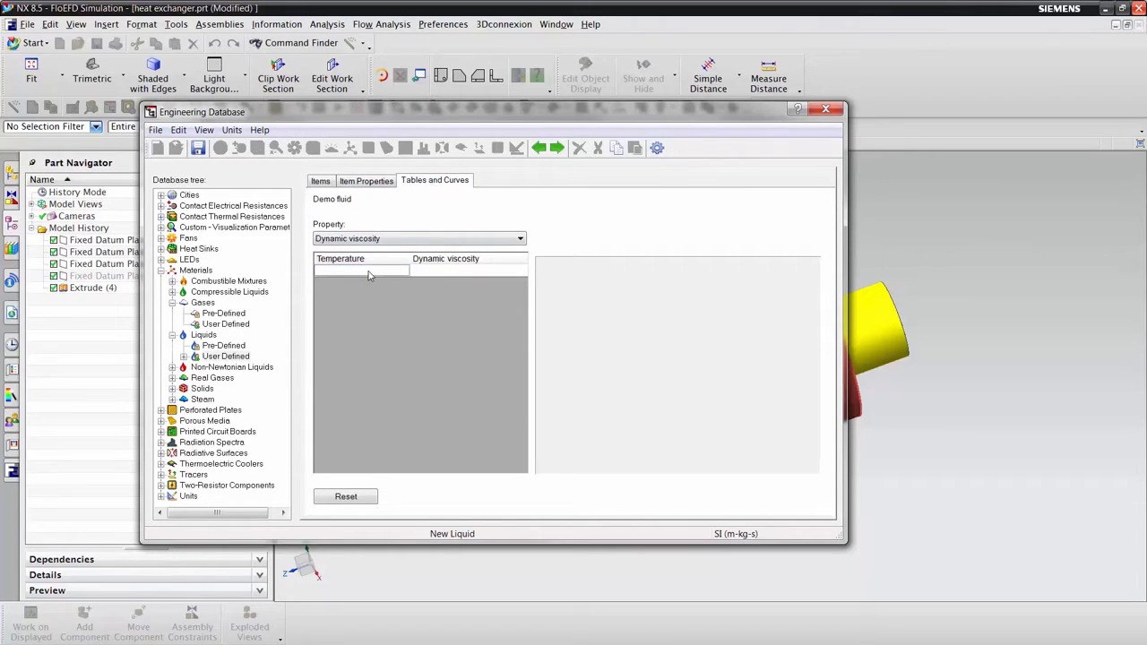
pyautogui.write('0c')
pyautogui.press('Tab')
pyautogui.write('0')
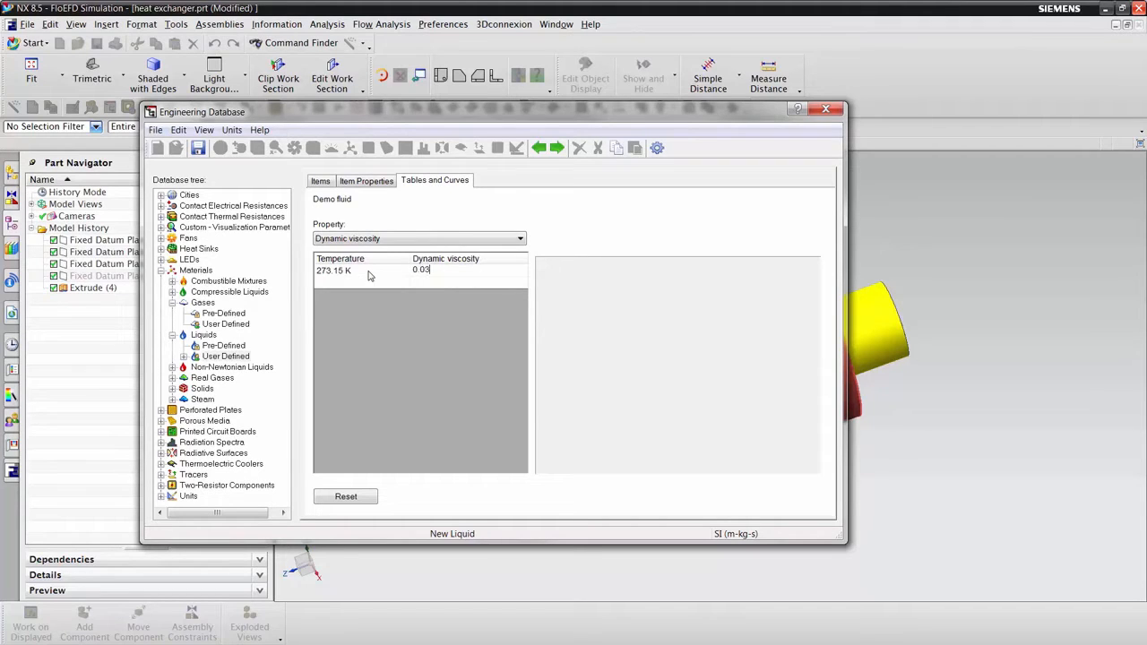
pyautogui.write('.03')
pyautogui.press('Tab')
# Add a second viscosity table point for Demo fluid with 0.02 Pa*s at 60 °C
pyautogui.write('60')
pyautogui.press('Tab')
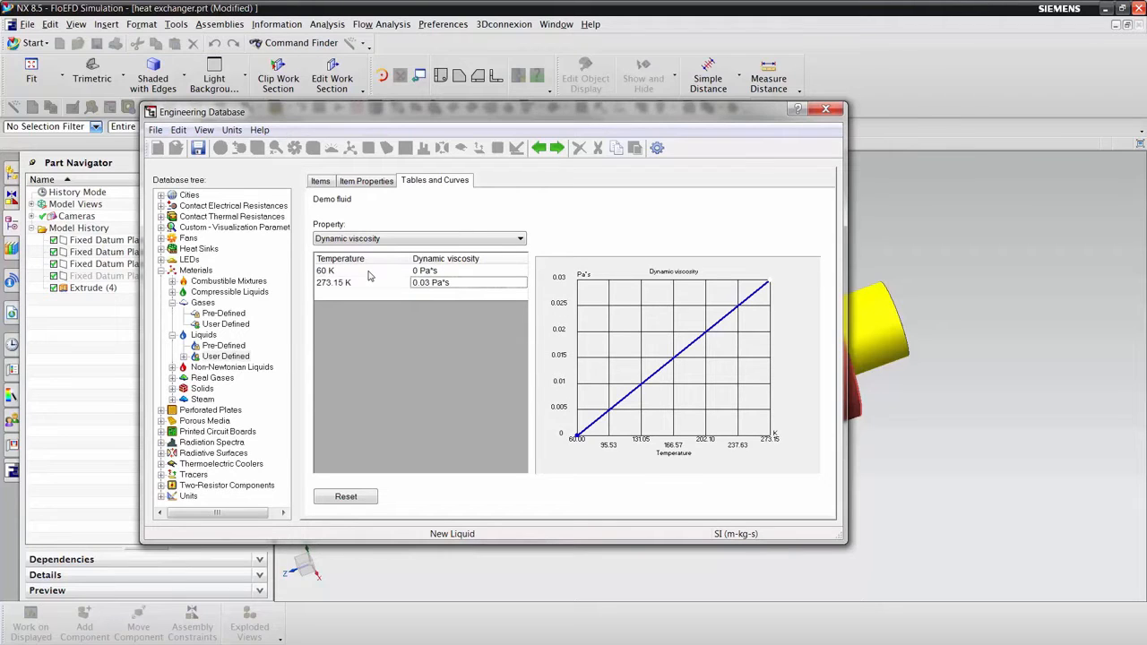
pyautogui.click(368, 276)
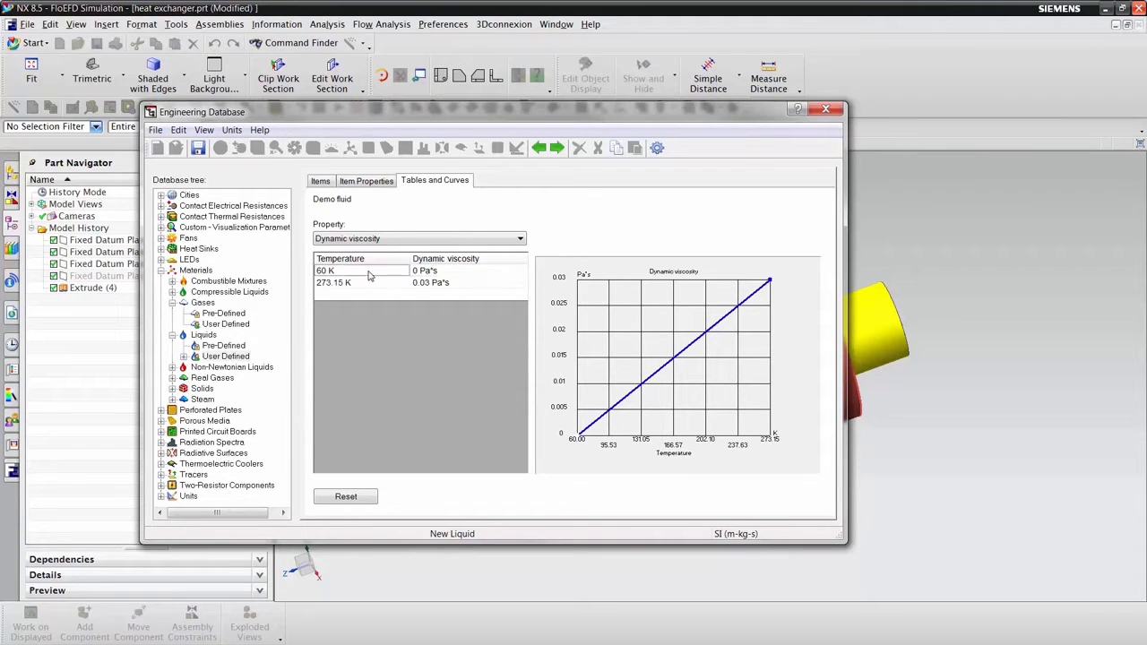
pyautogui.write('60c')
pyautogui.press('Tab')
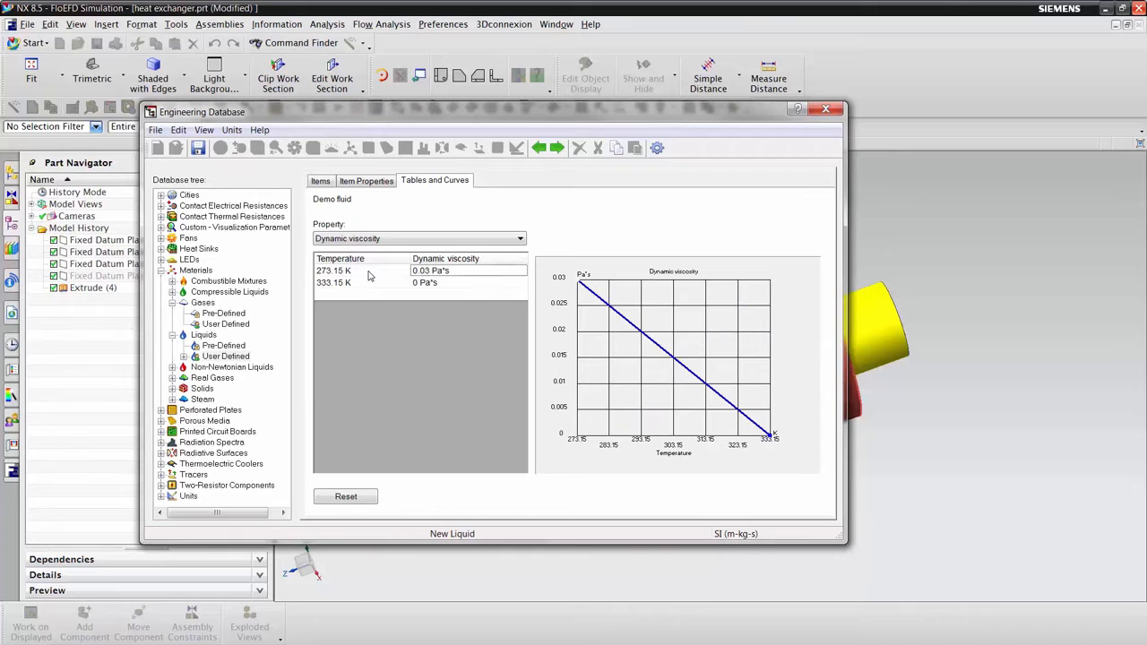
pyautogui.press('Down')
pyautogui.write('0.0')
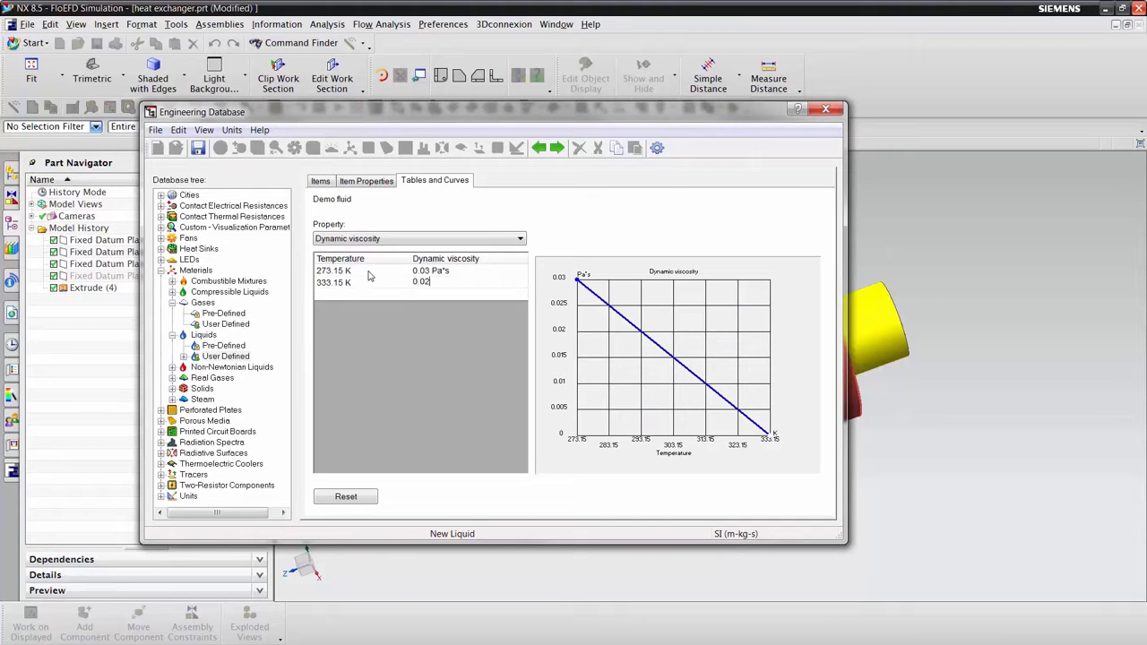
pyautogui.press('Return')
# Go back to the item properties of Demo fluid and close the Engineering Database without saving the changes
pyautogui.click(369, 182)
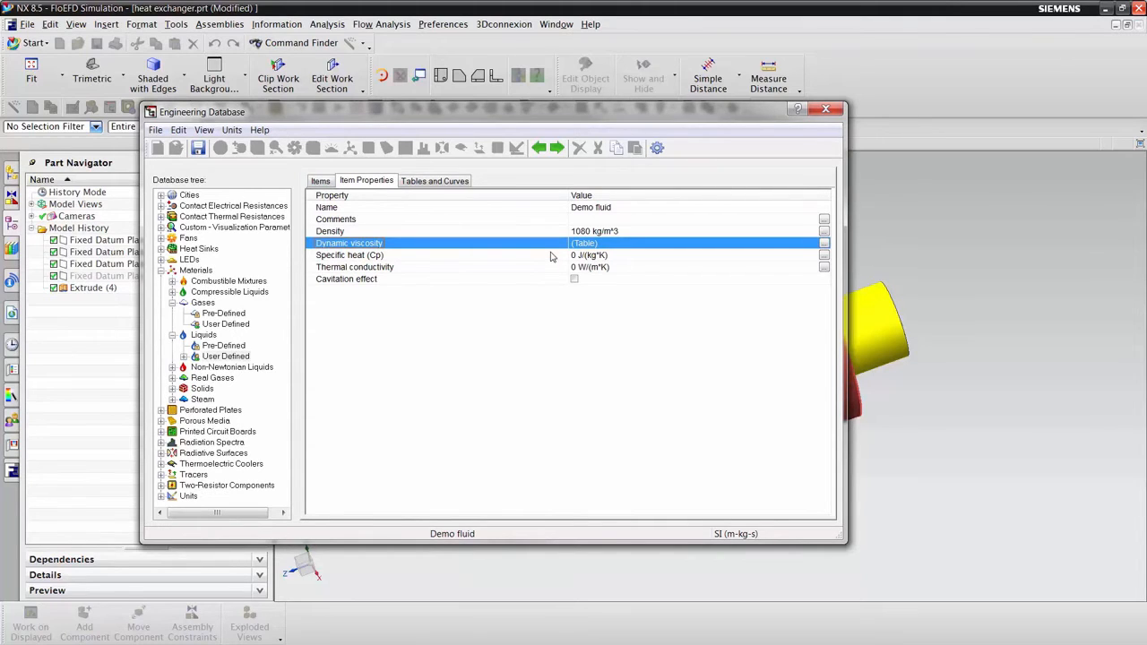
pyautogui.click(826, 110)
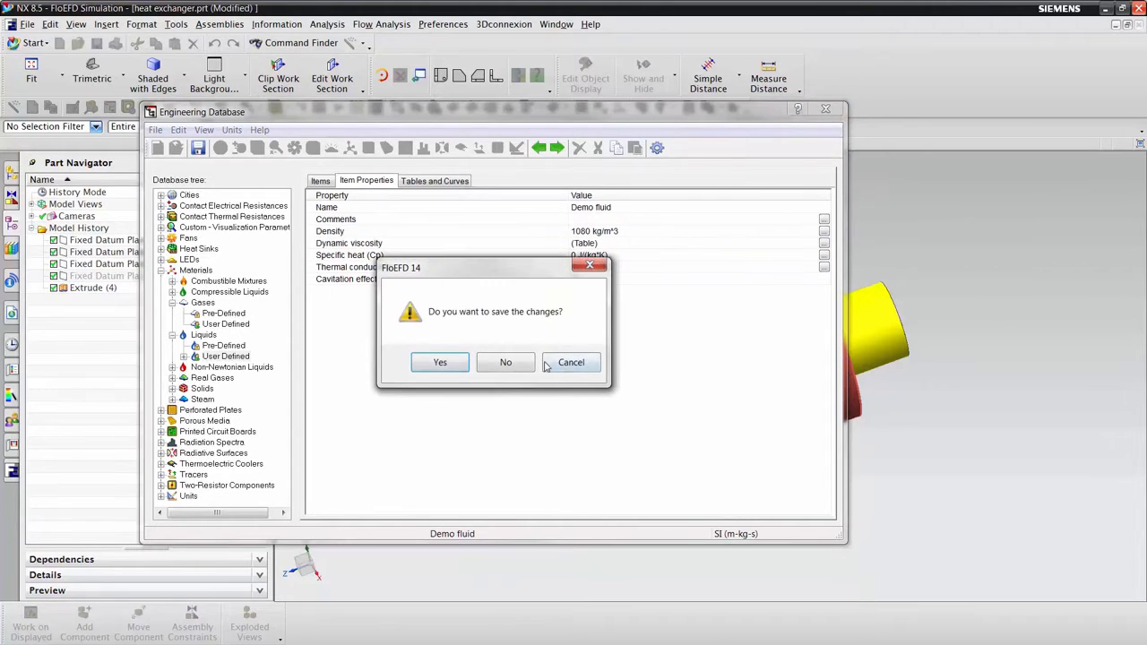
pyautogui.click(506, 363)
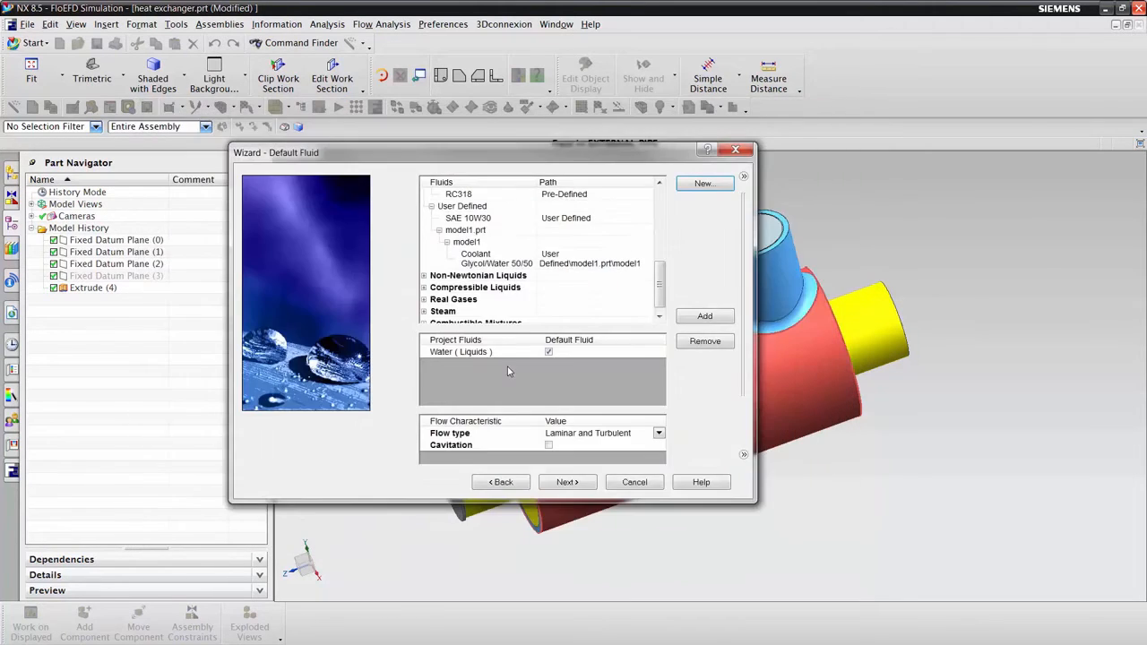
# Add Coolant Glycol/Water 50/50 to the project fluids, keep the flow type Laminar and Turbulent, and continue to the default solid settings
pyautogui.doubleClick(488, 265)
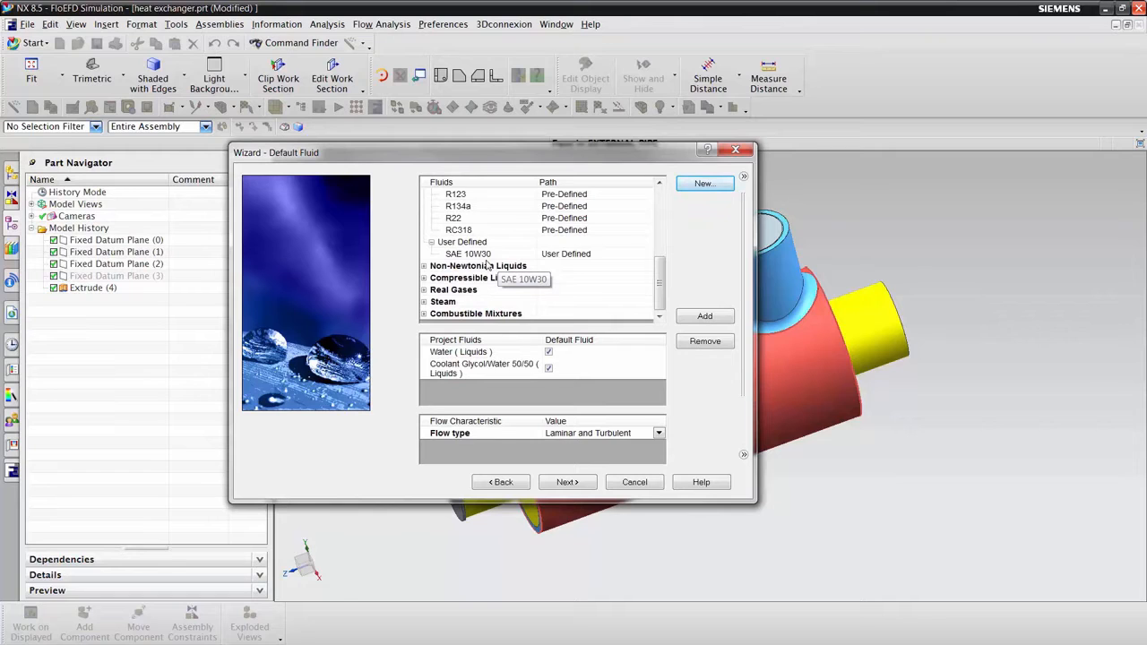
pyautogui.click(660, 438)
pyautogui.click(661, 435)
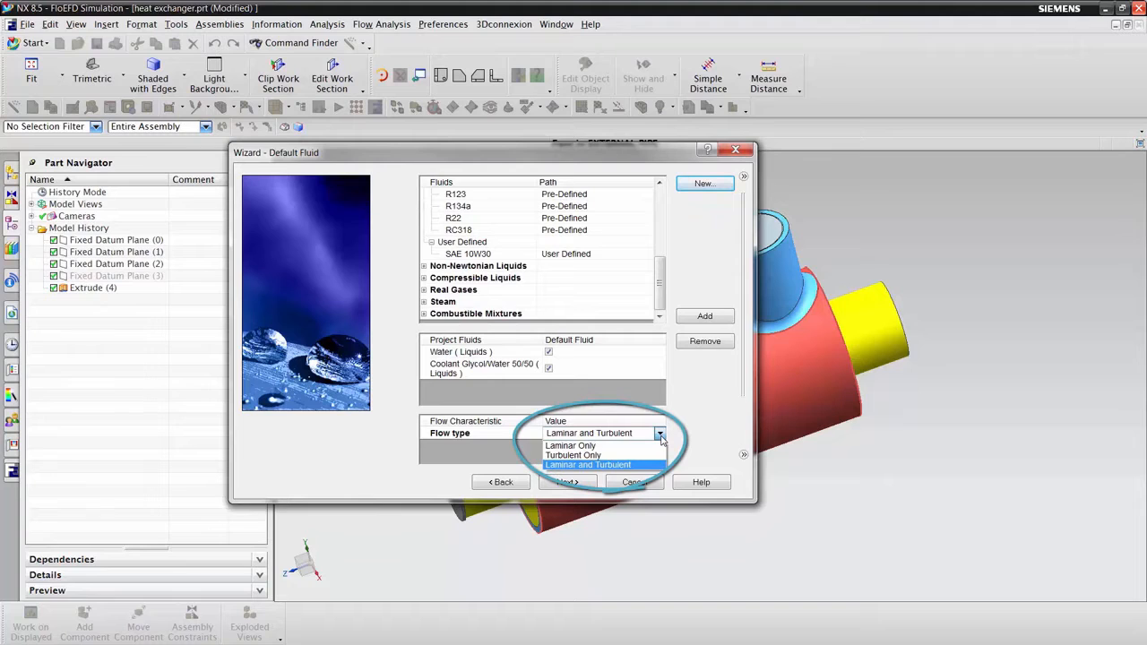
pyautogui.click(638, 464)
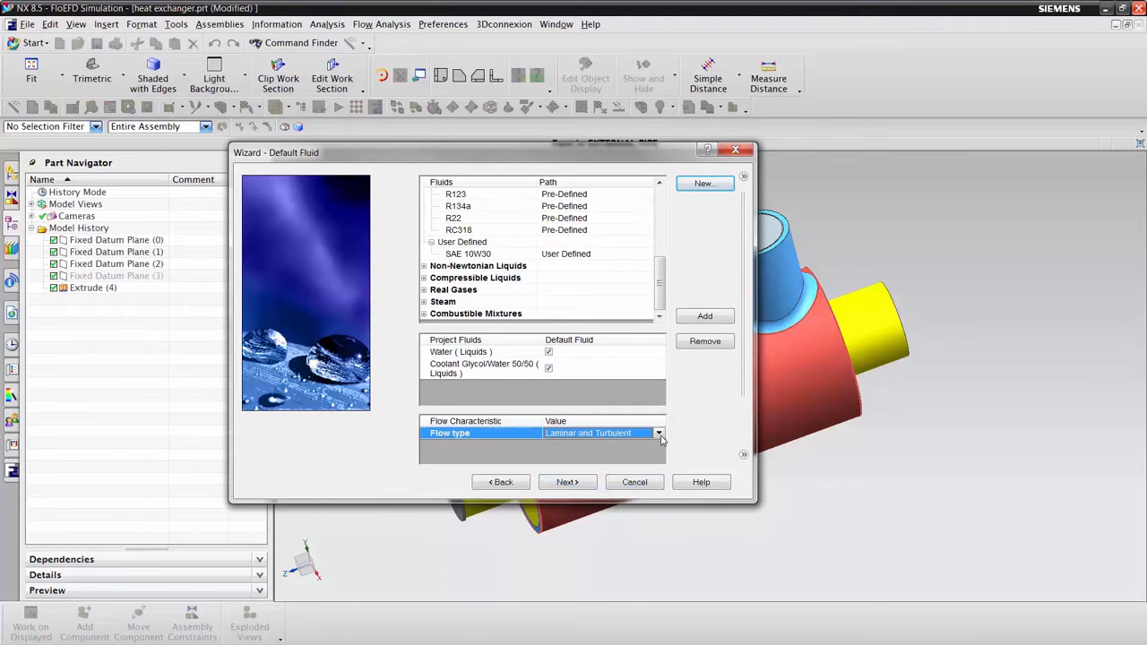
pyautogui.click(567, 482)
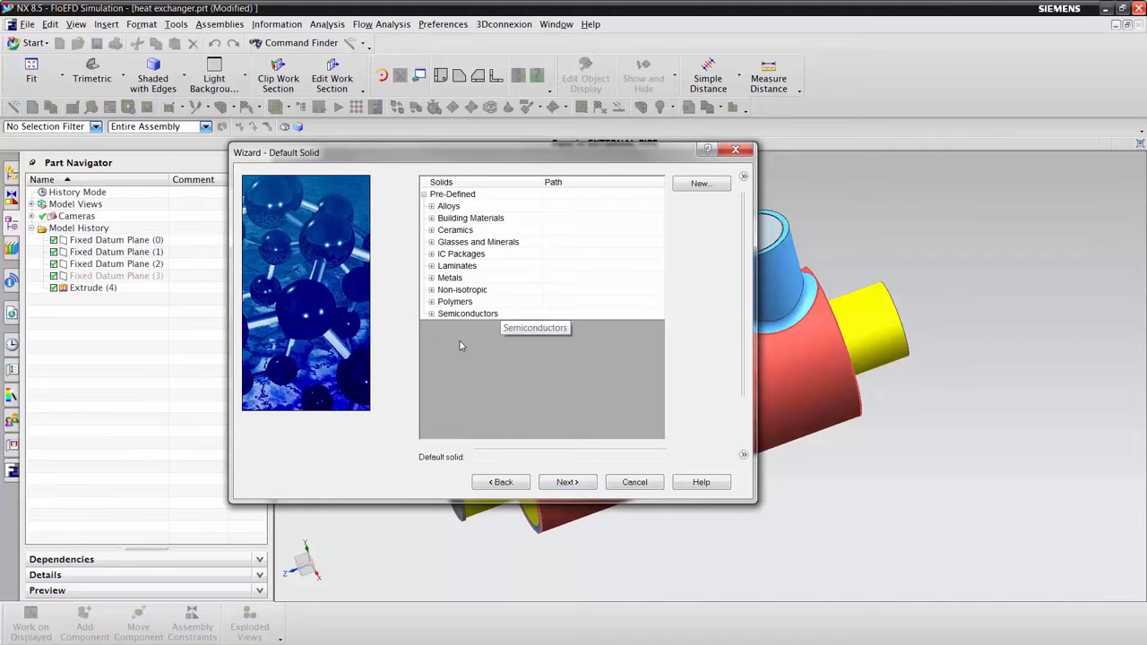
# Choose the pre-defined alloy Aluminum 6061 as the default solid and continue to the wall conditions
pyautogui.click(431, 206)
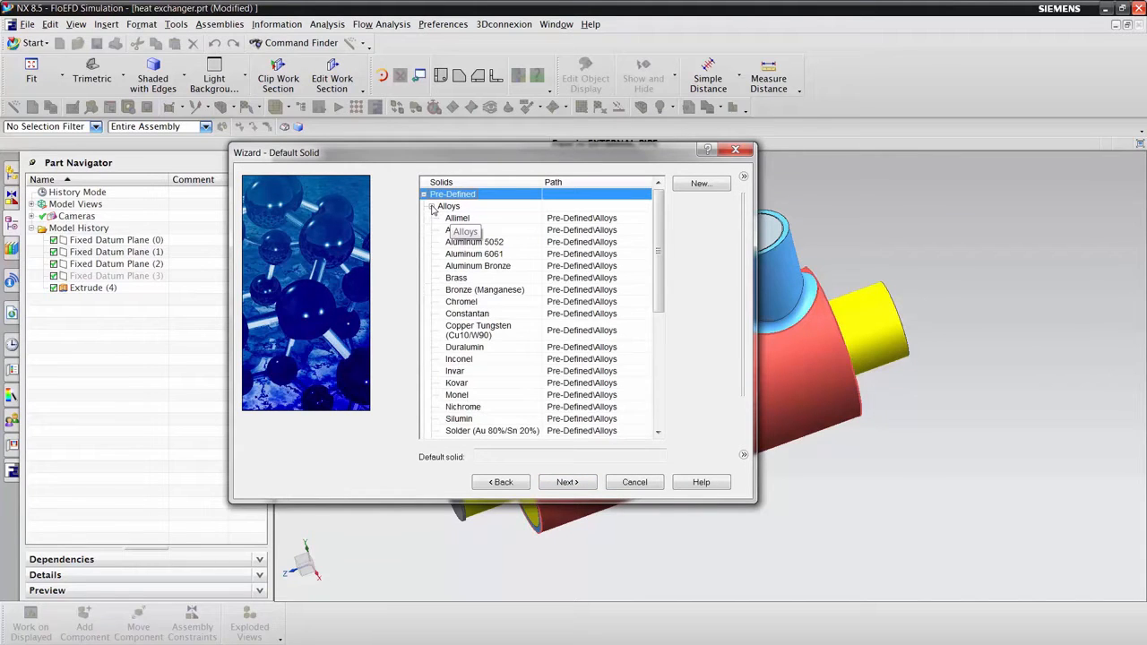
pyautogui.click(488, 256)
pyautogui.click(560, 484)
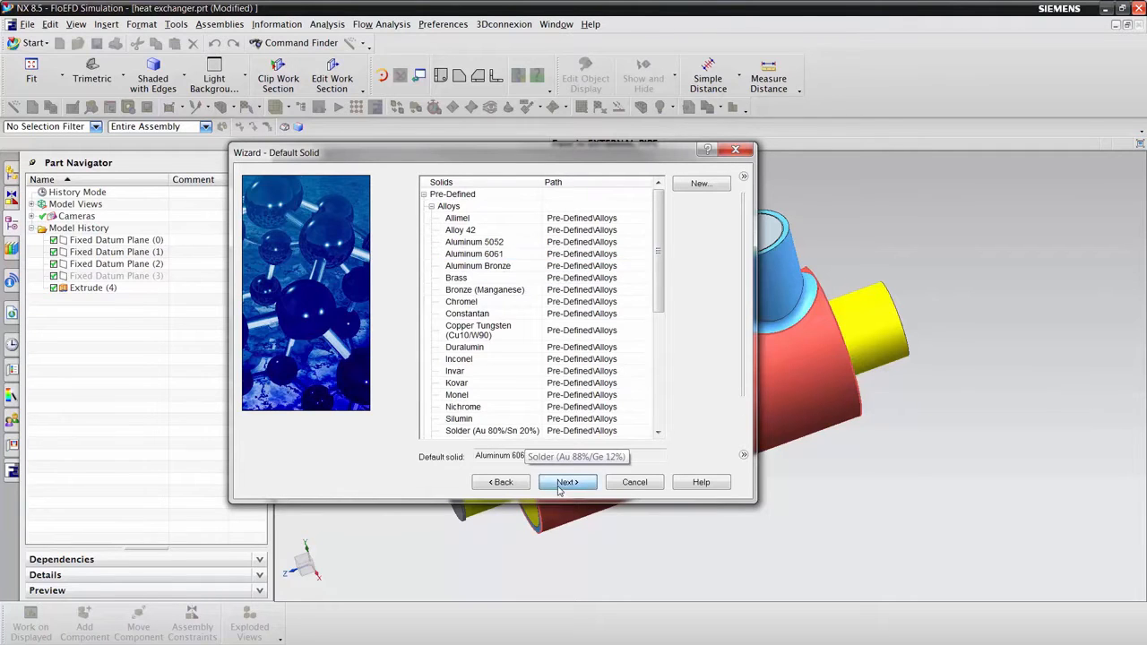
# Keep Adiabatic wall as the default outer wall thermal condition and continue to the initial conditions
pyautogui.click(663, 199)
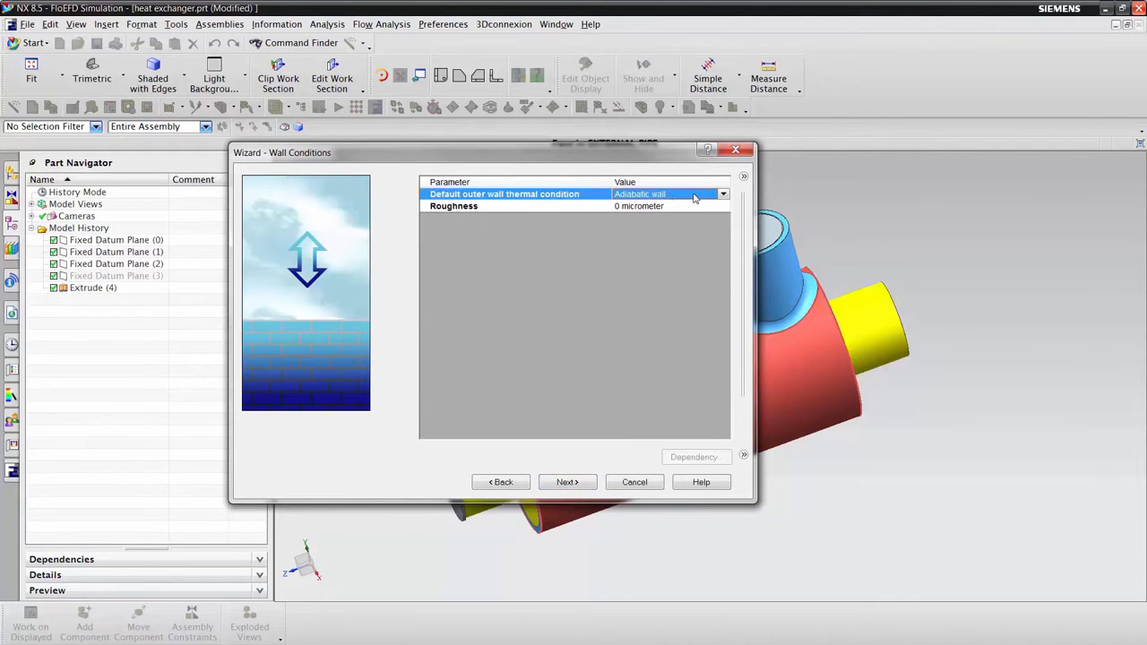
pyautogui.click(724, 197)
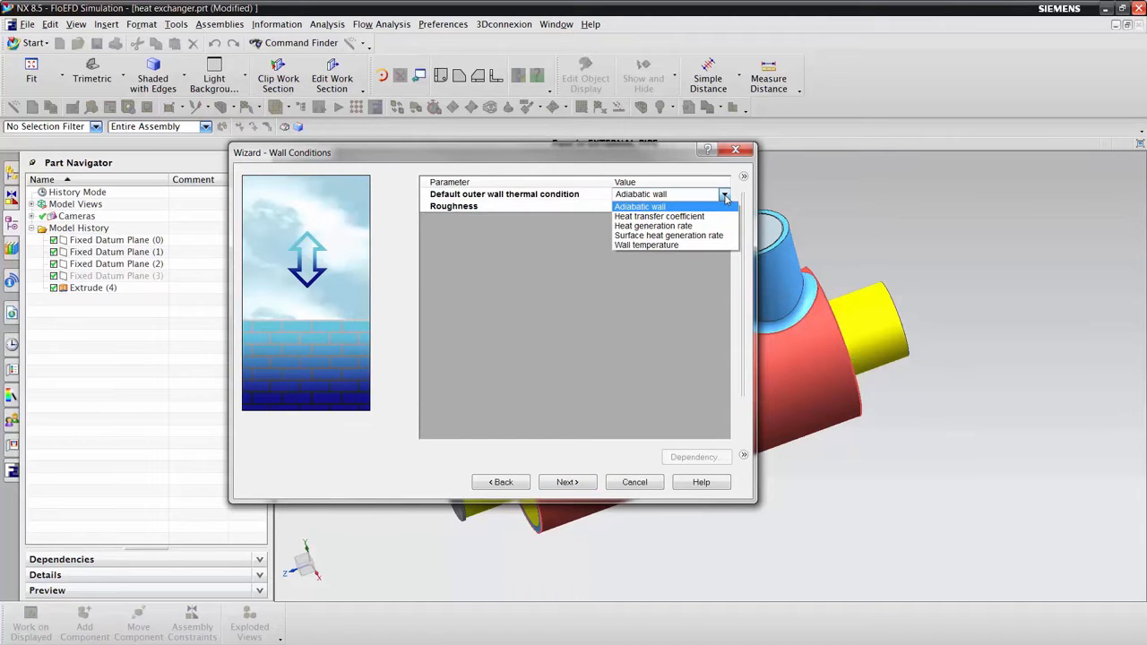
pyautogui.click(724, 197)
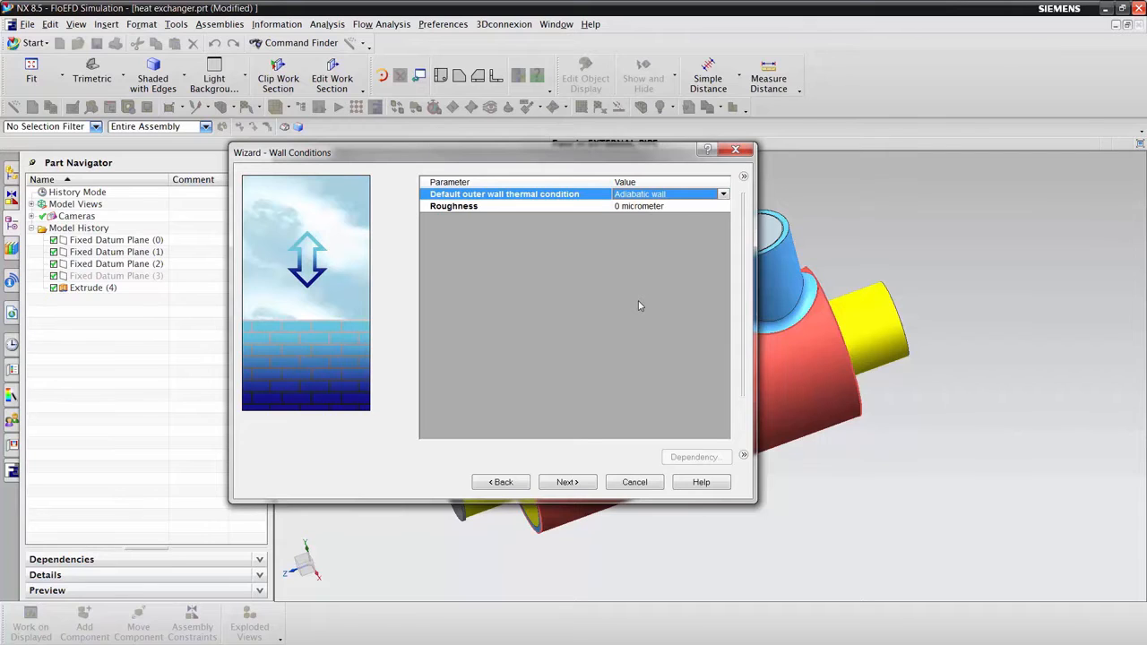
pyautogui.click(571, 484)
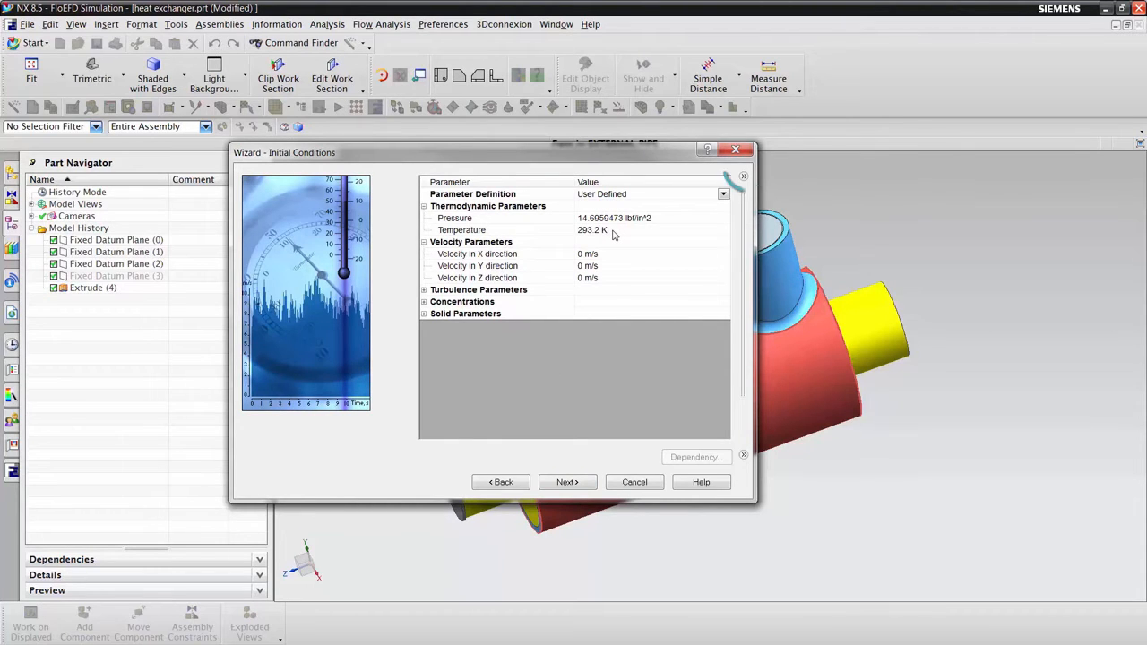
# Change the project's temperature unit to Celsius in the unit system and return to the initial conditions
pyautogui.click(743, 177)
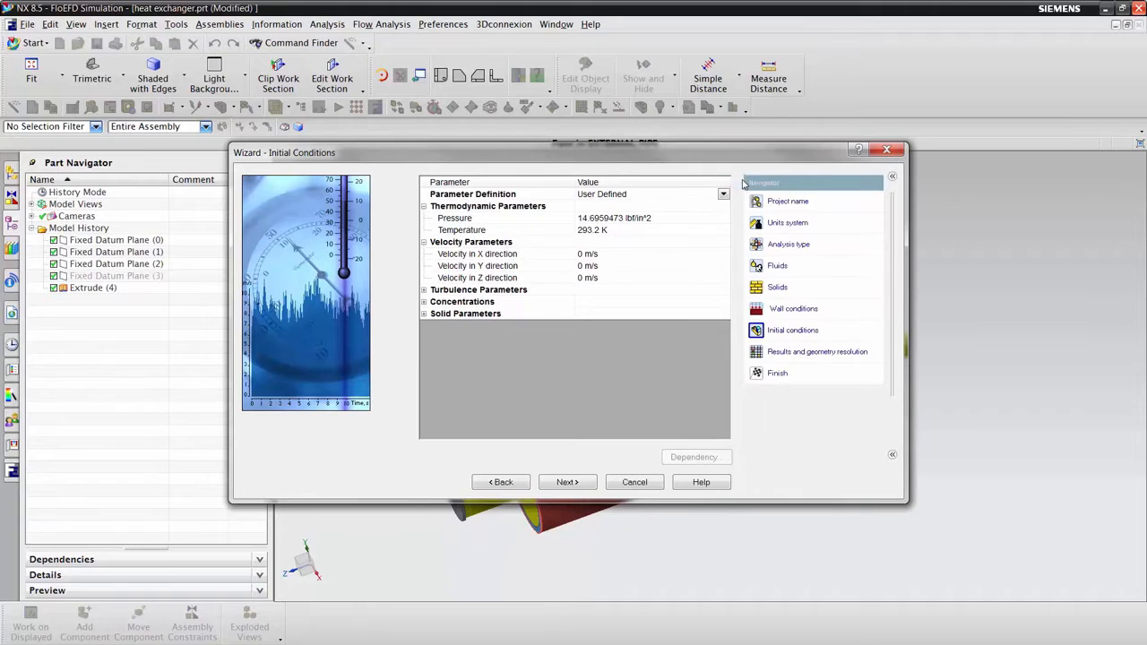
pyautogui.click(785, 225)
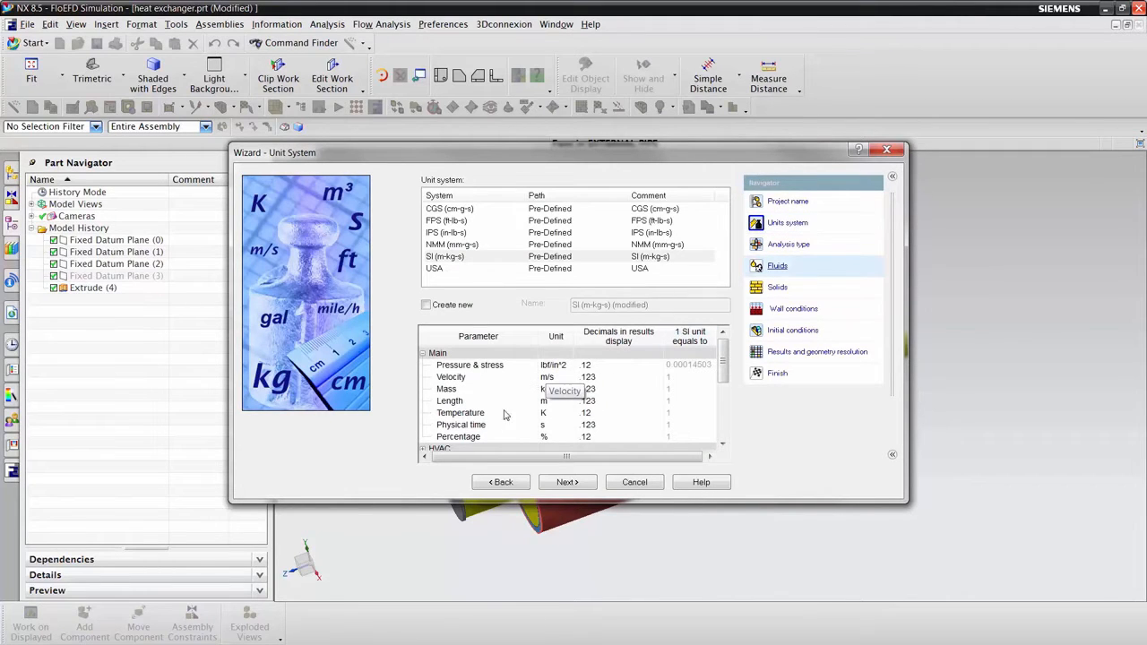
pyautogui.click(552, 415)
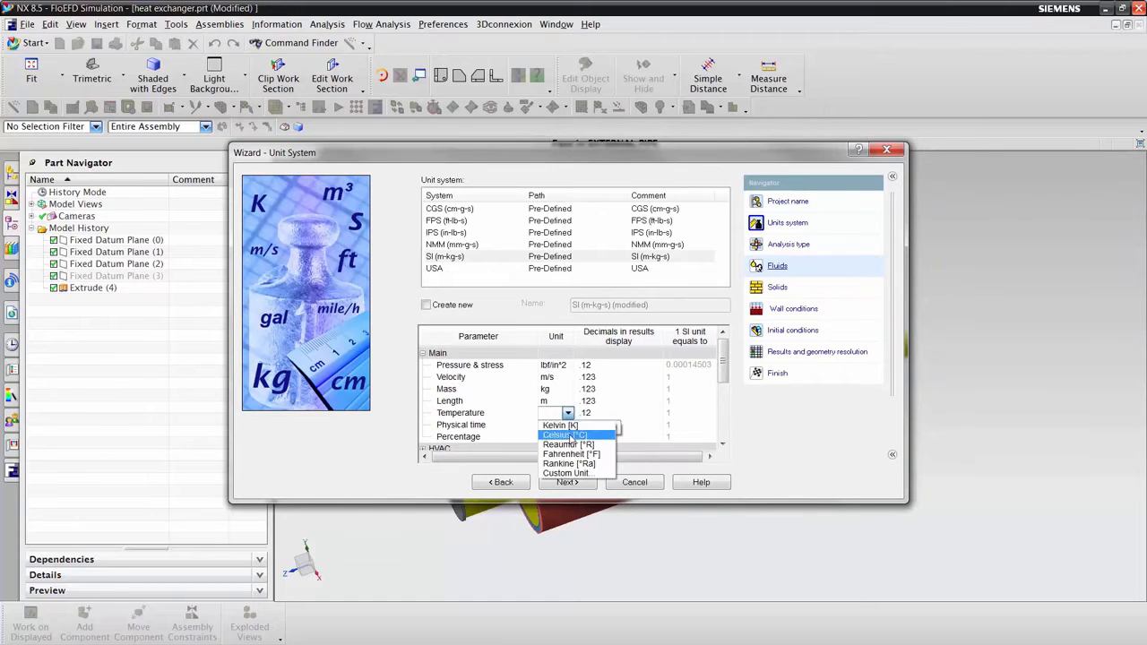
pyautogui.click(570, 437)
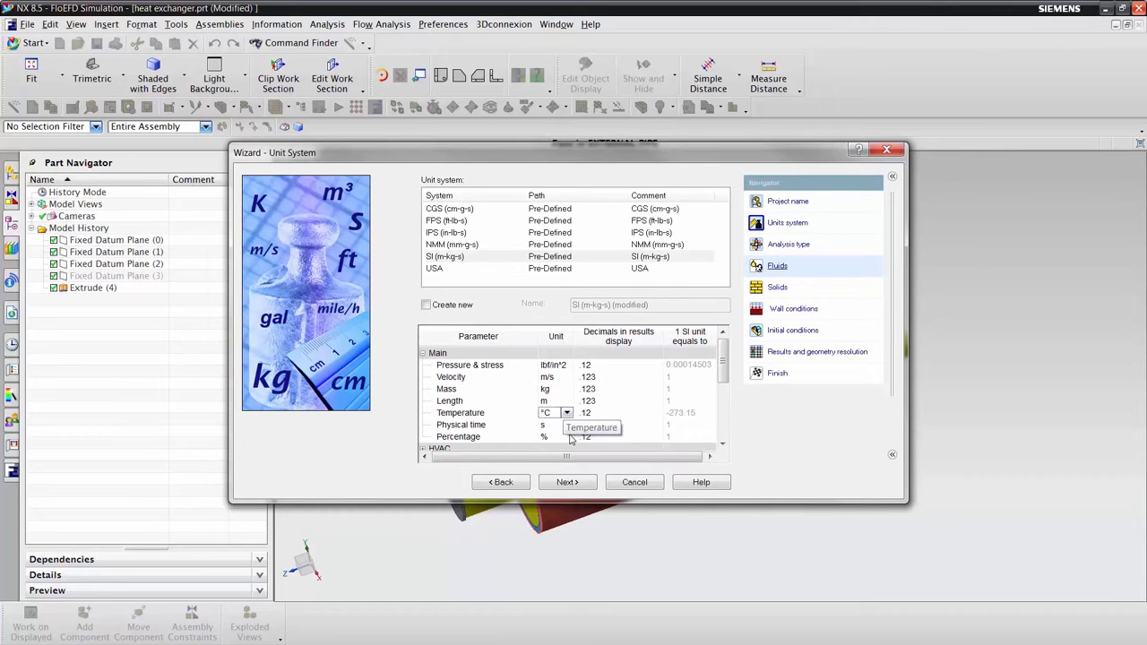
pyautogui.click(782, 315)
pyautogui.click(782, 332)
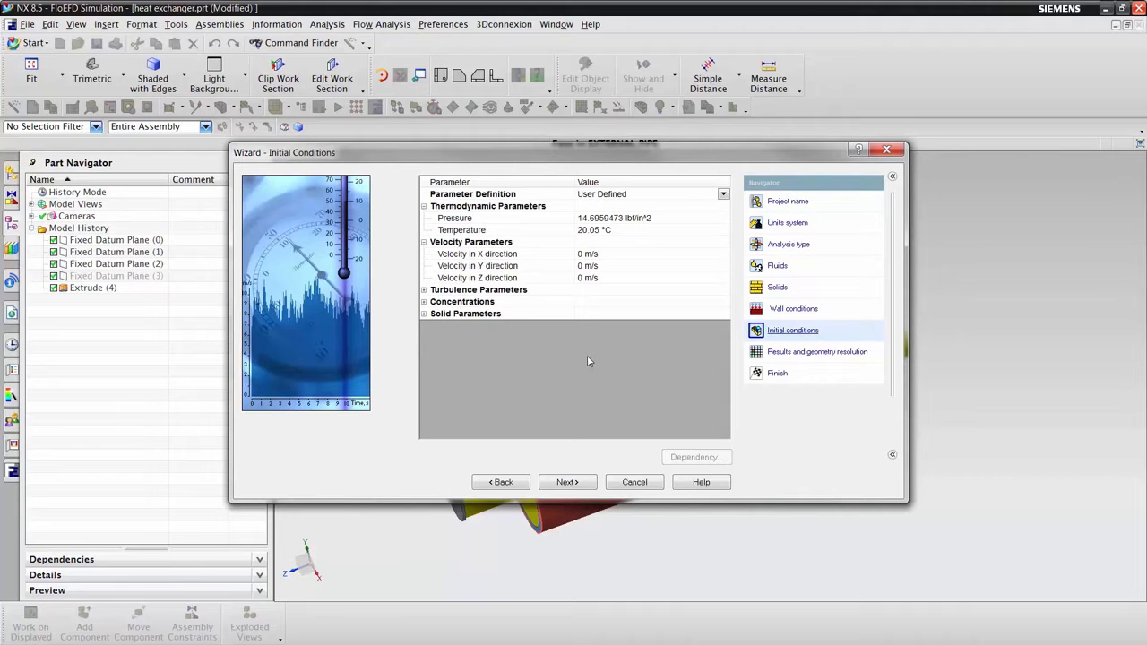
# Accept the initial conditions, finish the wizard with result resolution 3, and show the FloEFD project tree
pyautogui.click(579, 484)
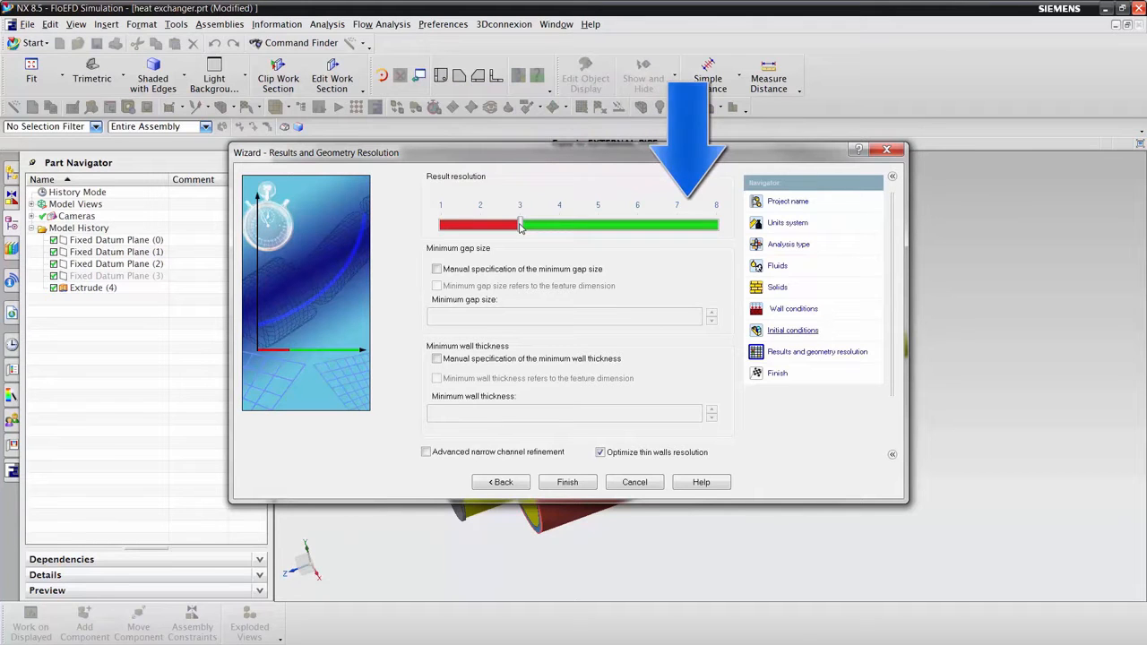
pyautogui.click(567, 482)
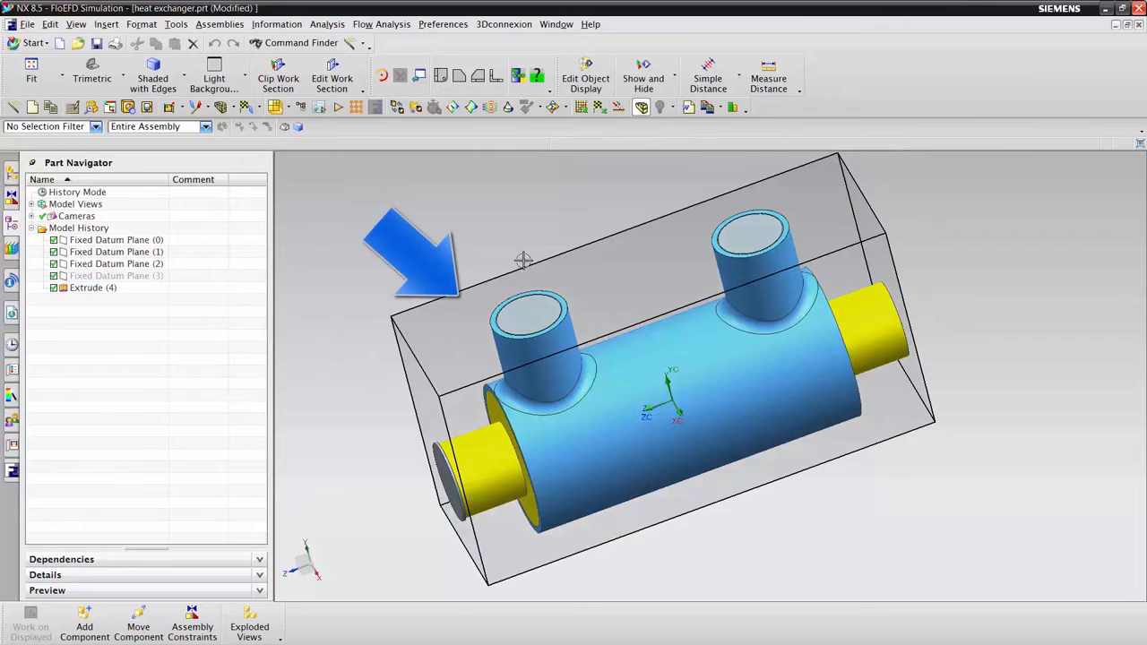
pyautogui.moveTo(504, 277); pyautogui.dragTo(487, 287, button='middle')
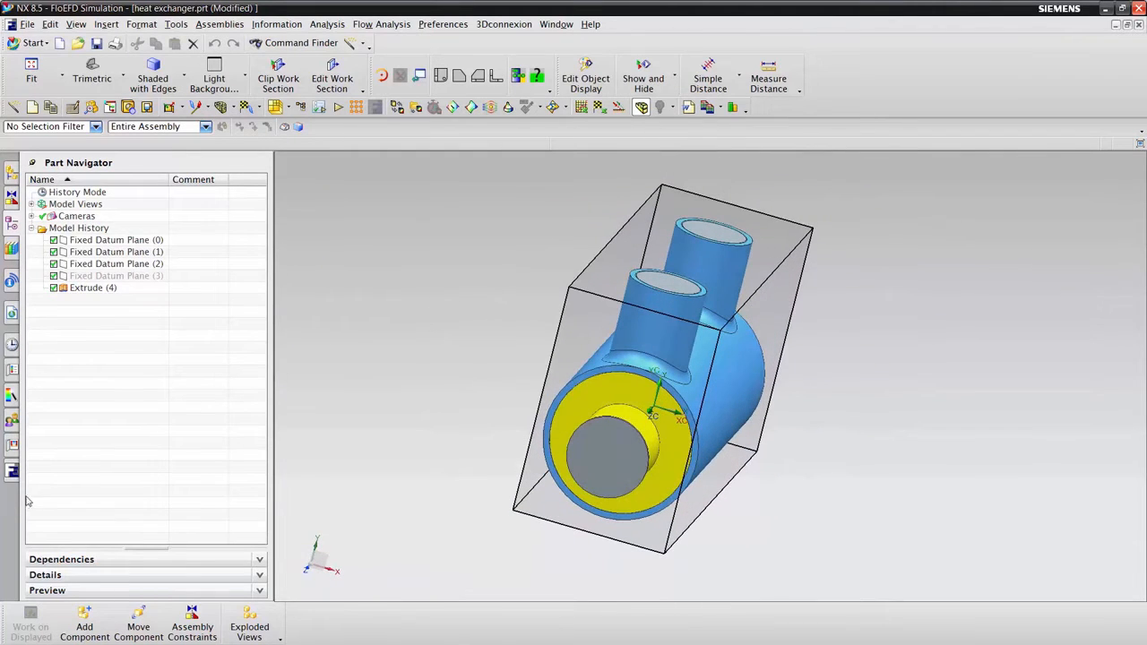
pyautogui.click(12, 473)
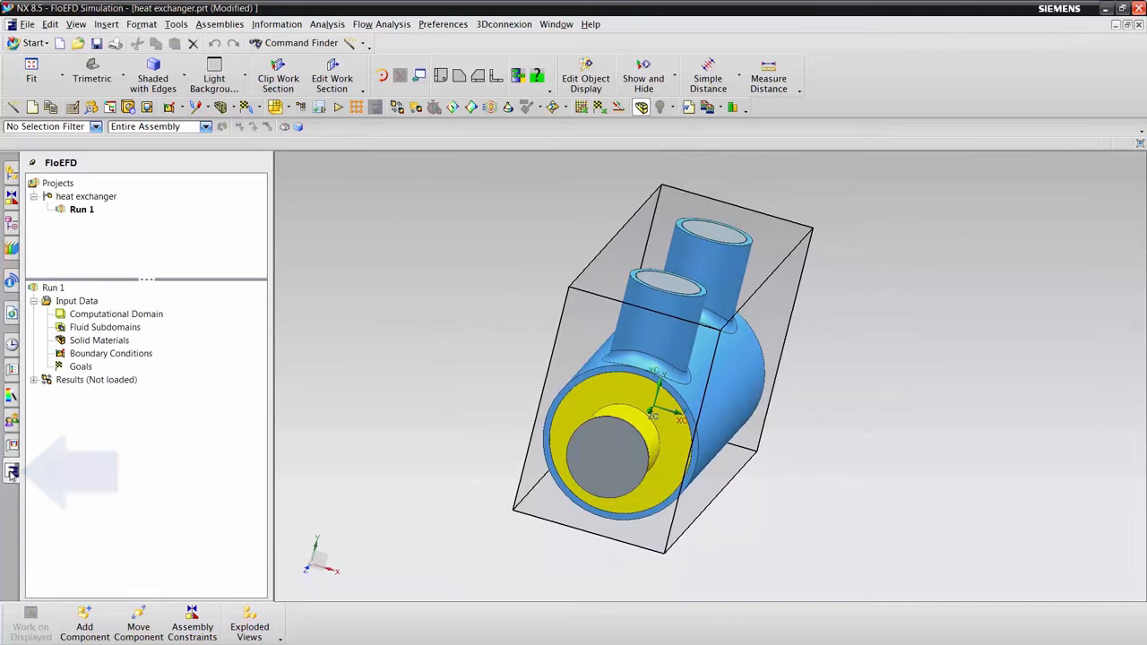
# Try resizing the computational domain to about 0.192 m X max and 0.133 m Y max, and reset it to its default size
pyautogui.click(79, 315)
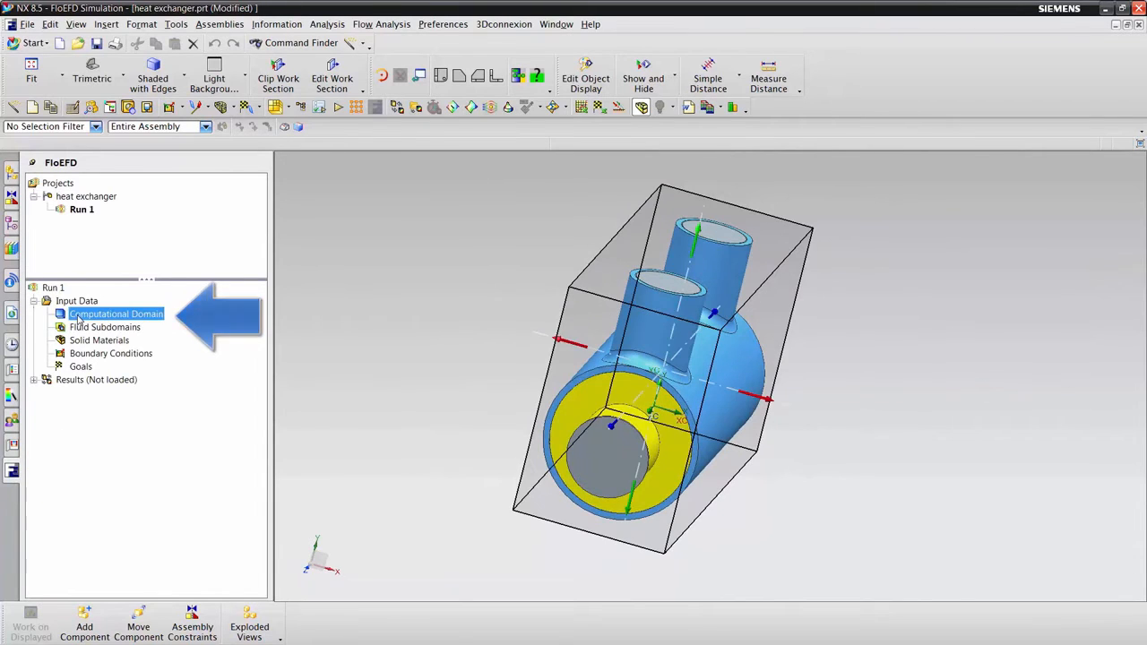
pyautogui.rightClick(83, 316)
pyautogui.click(117, 324)
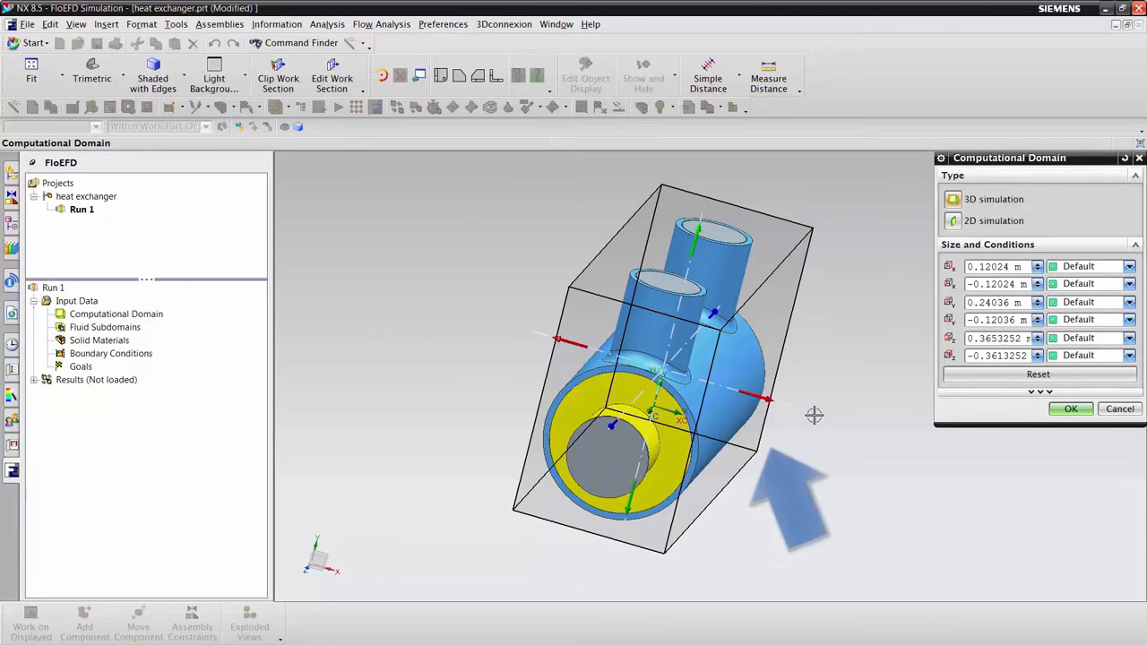
pyautogui.moveTo(769, 405); pyautogui.dragTo(802, 410)
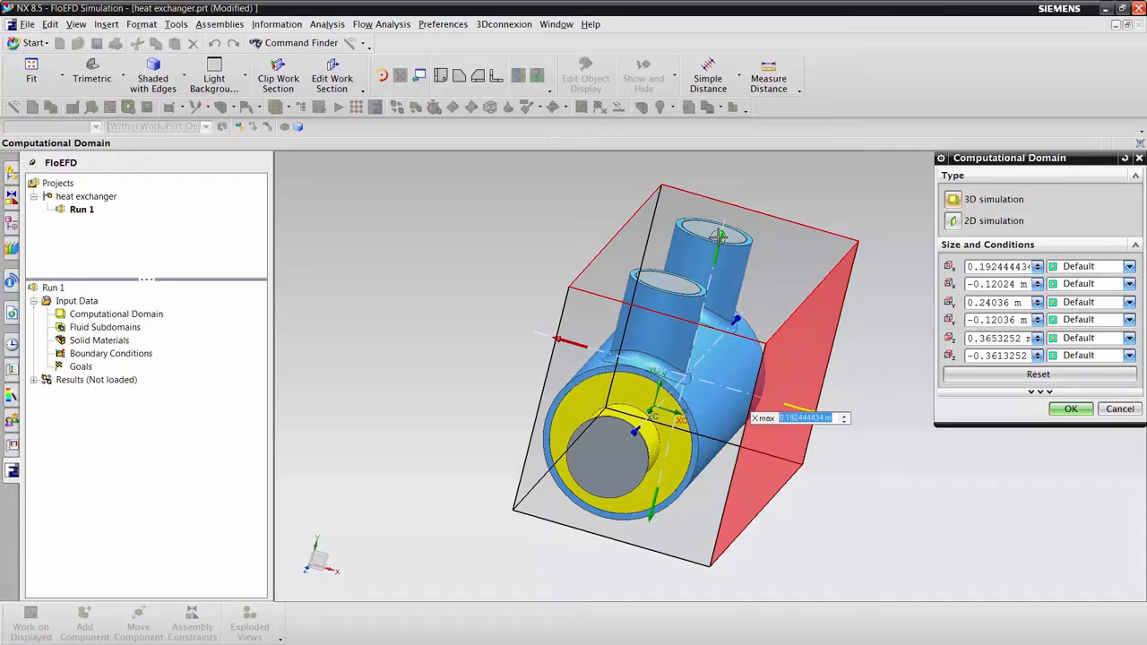
pyautogui.moveTo(731, 238); pyautogui.dragTo(708, 309)
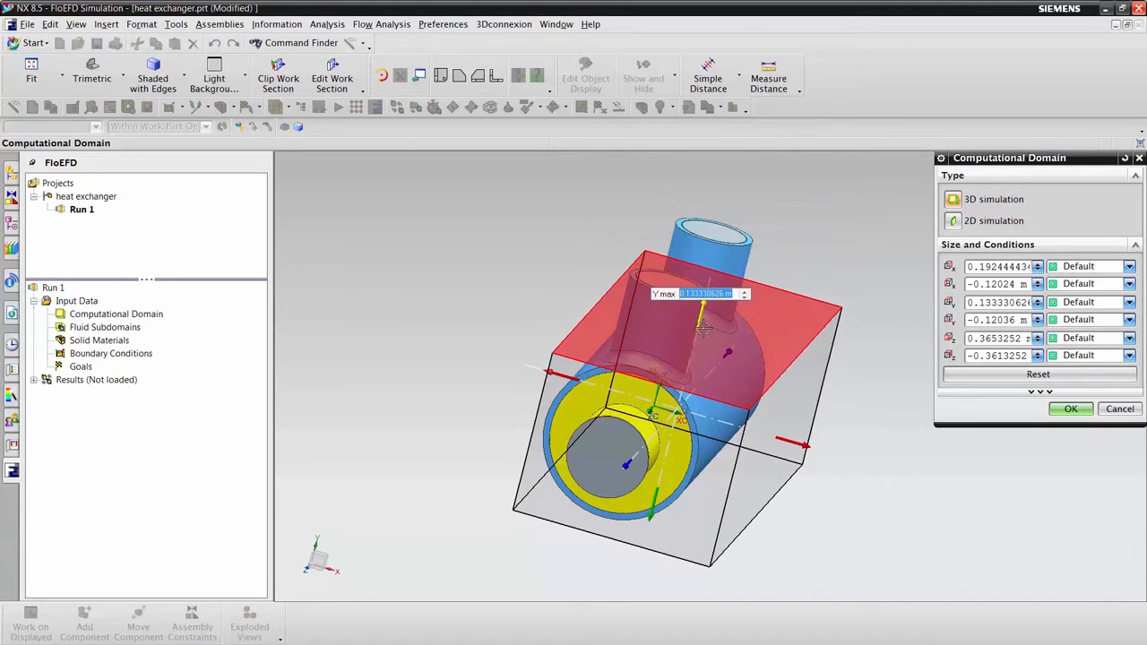
pyautogui.click(1003, 376)
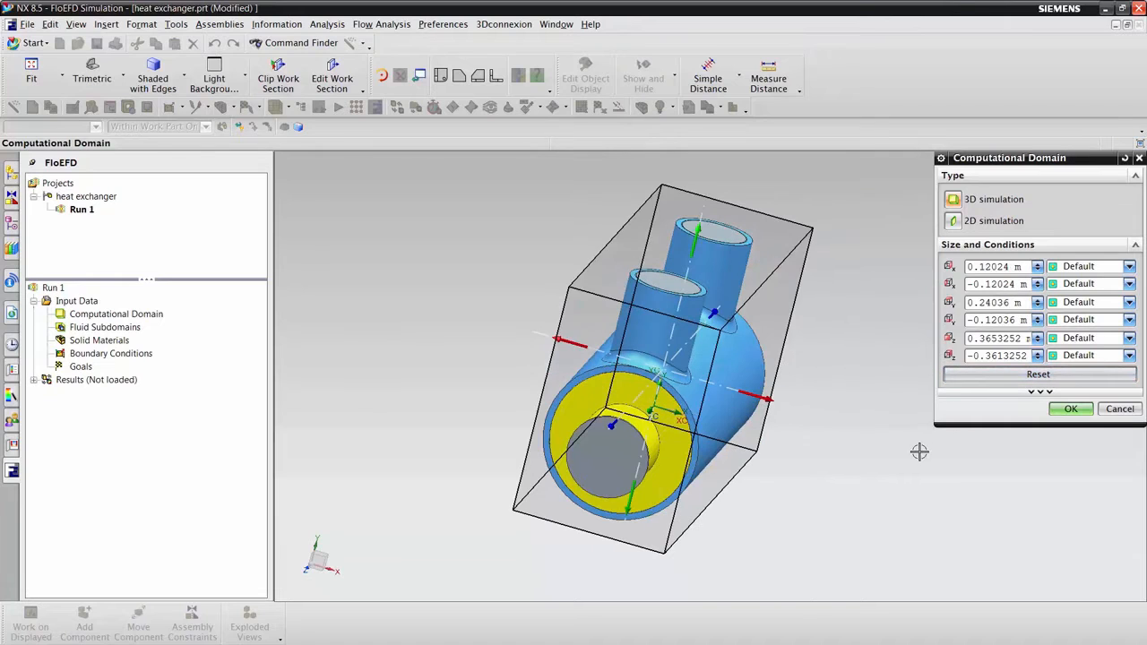
pyautogui.click(1068, 409)
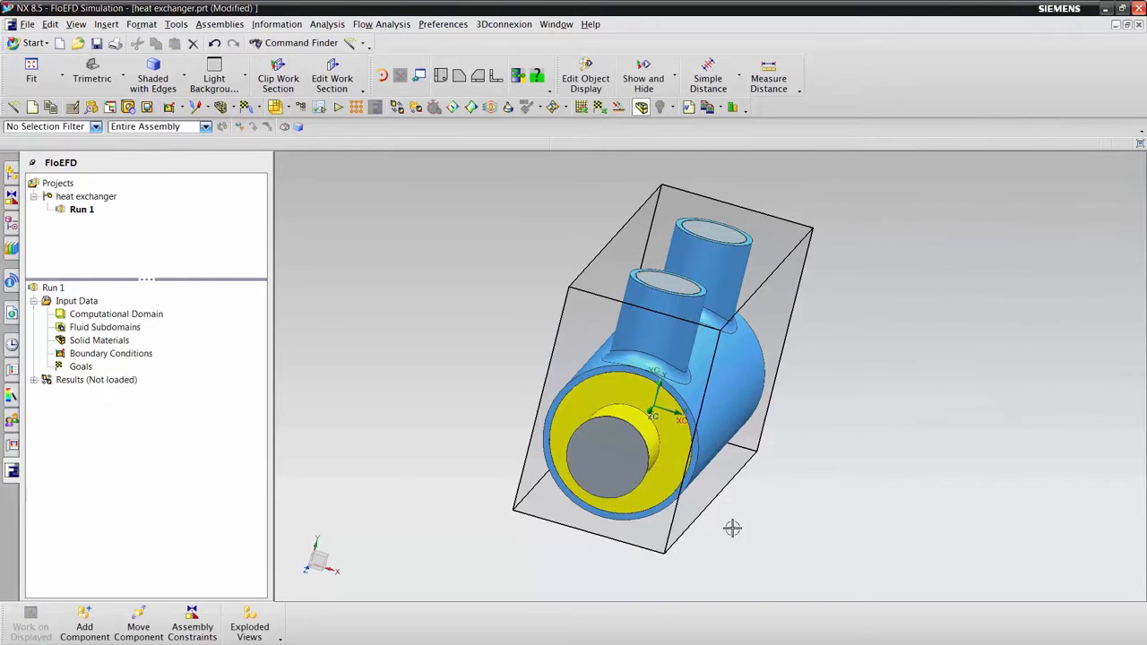
# Hide the computational domain box around the heat exchanger
pyautogui.rightClick(125, 317)
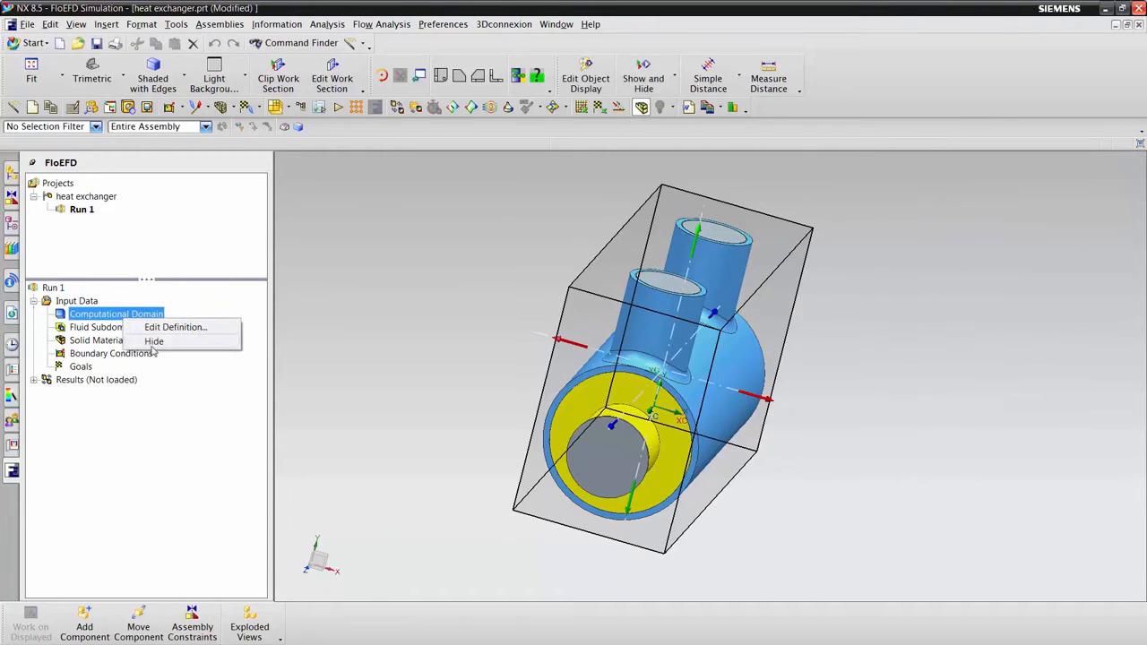
pyautogui.click(153, 342)
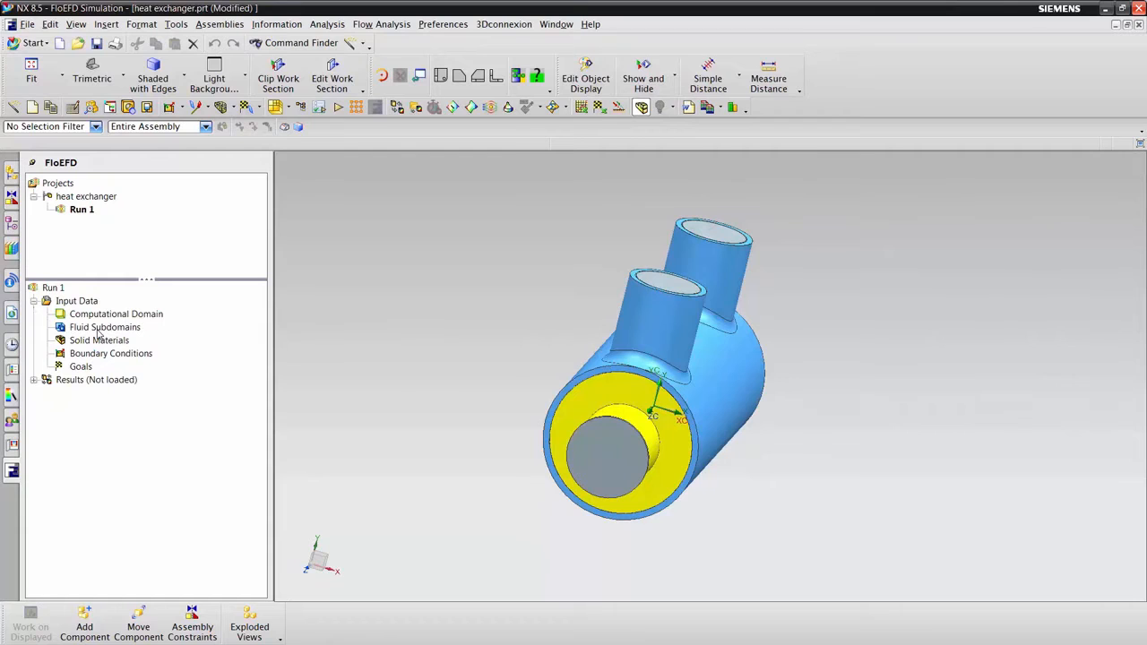
# Insert a fluid subdomain on the inner face of the front vertical pipe's lid, with Water as its only fluid
pyautogui.rightClick(106, 328)
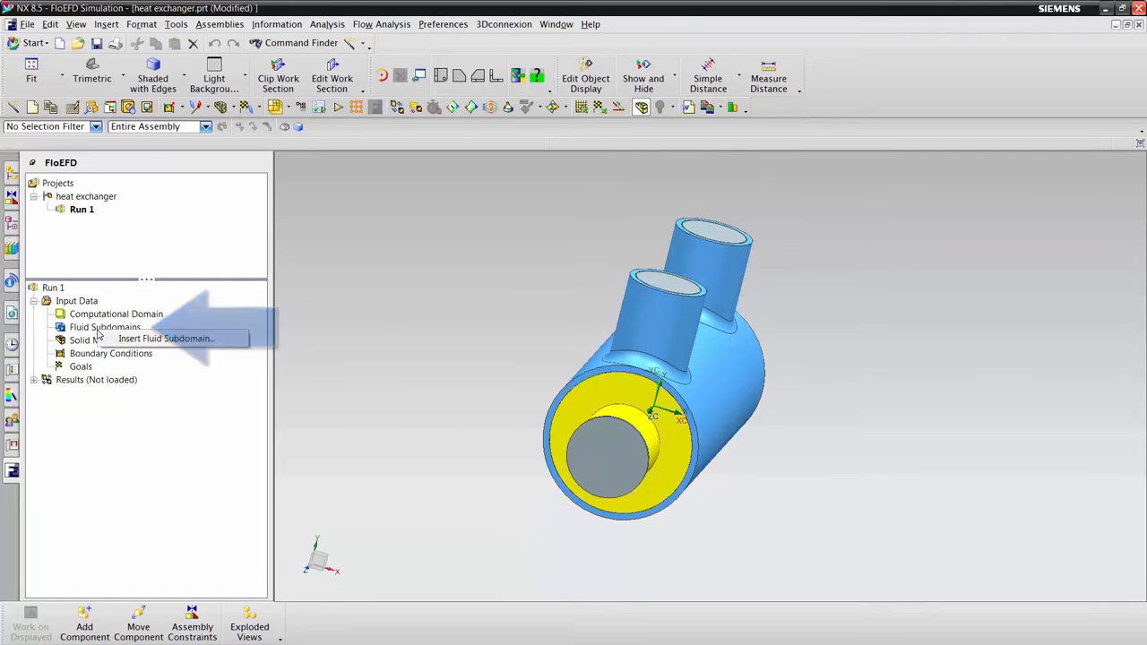
pyautogui.click(148, 339)
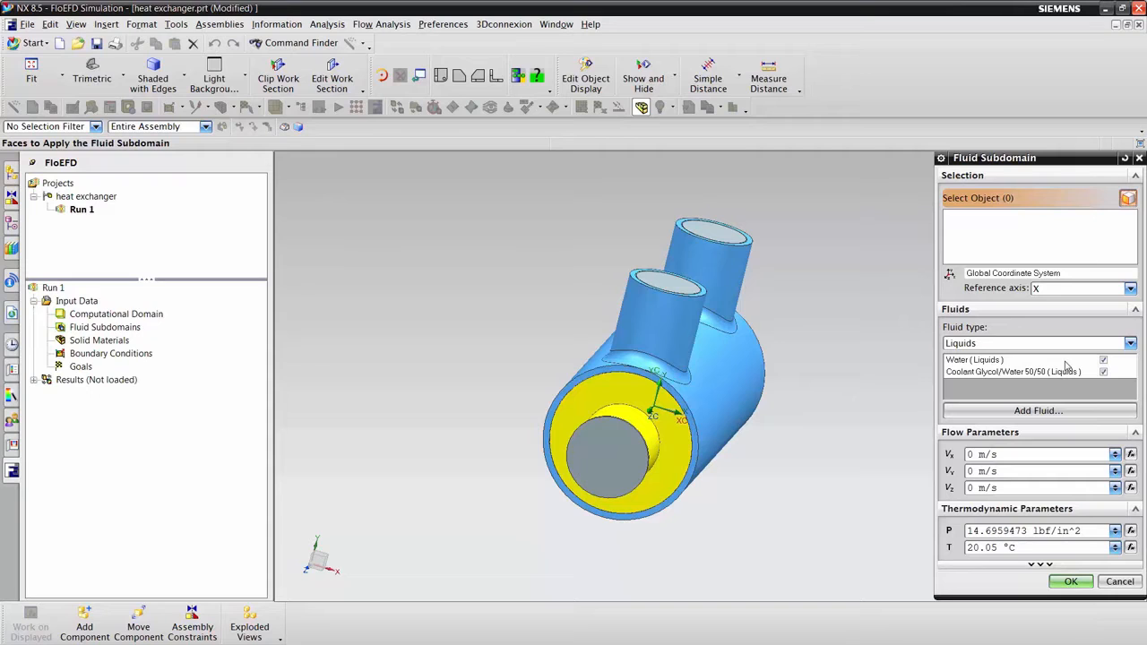
pyautogui.moveTo(662, 288); pyautogui.dragTo(629, 286, button='middle')
pyautogui.click(629, 286)
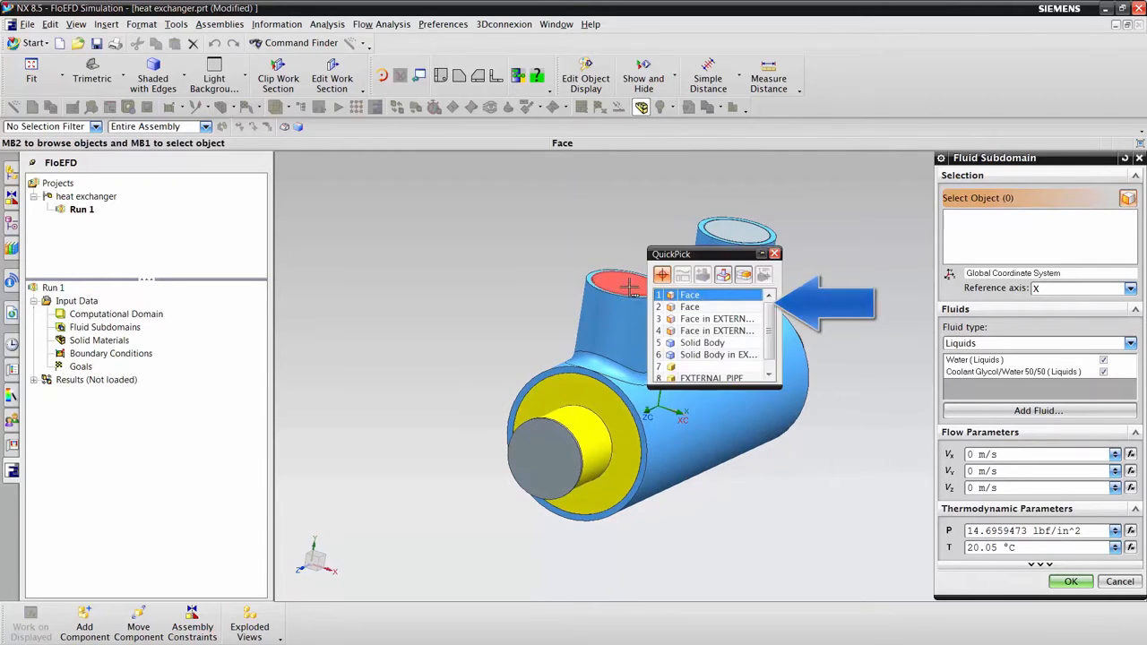
pyautogui.click(707, 310)
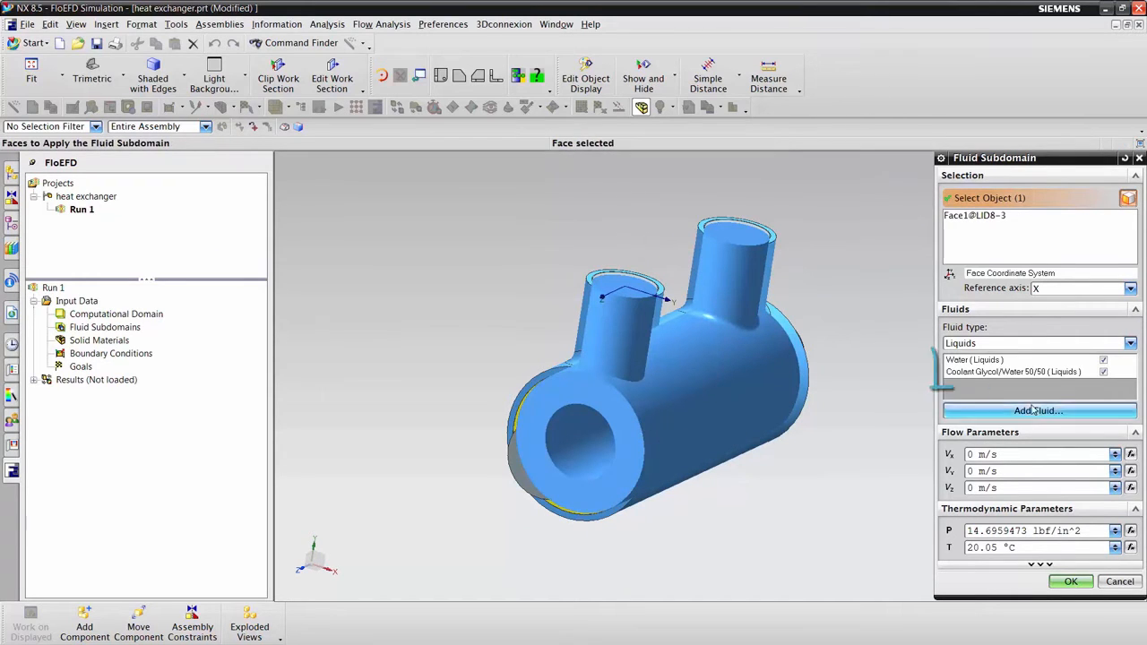
pyautogui.click(1104, 371)
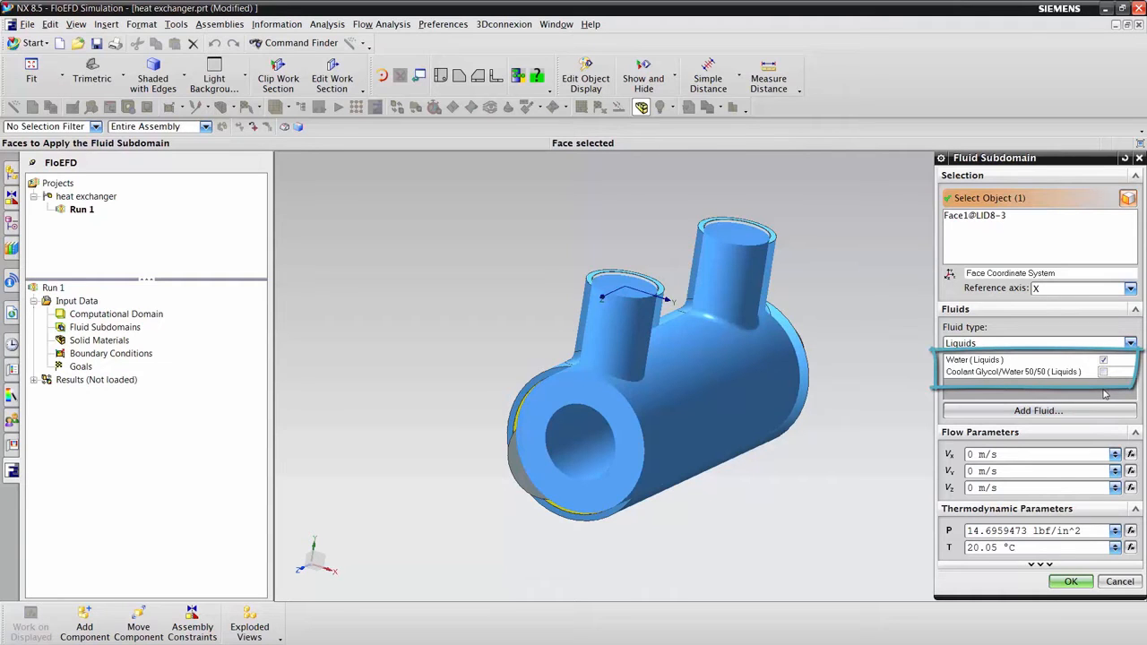
pyautogui.click(1072, 583)
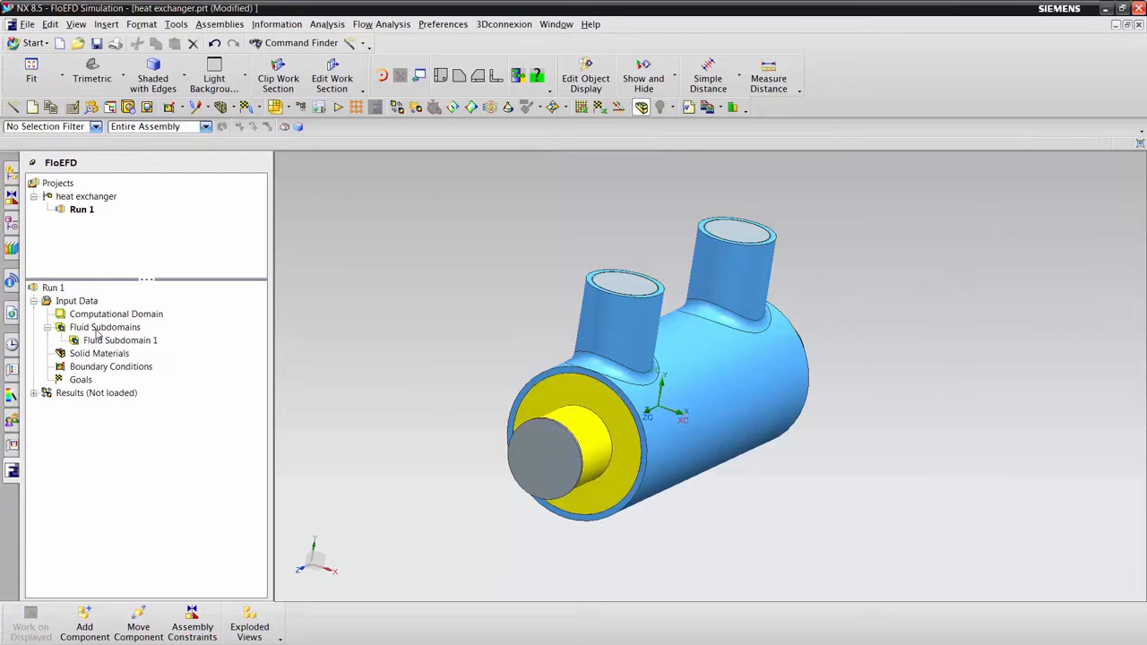
# Rename the new fluid subdomain as Cooling
pyautogui.doubleClick(109, 341)
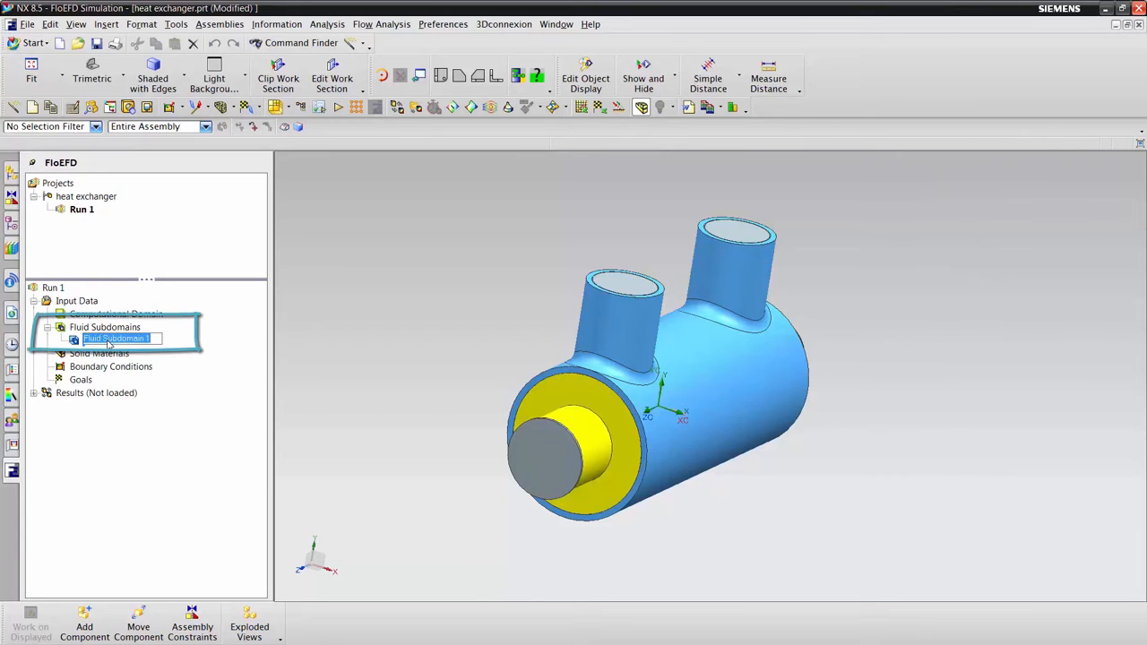
pyautogui.write('Cooling')
pyautogui.press('Return')
# Insert a fluid subdomain on the inner face of the central tube's lid, with Coolant Glycol/Water 50/50 as its only fluid
pyautogui.rightClick(117, 332)
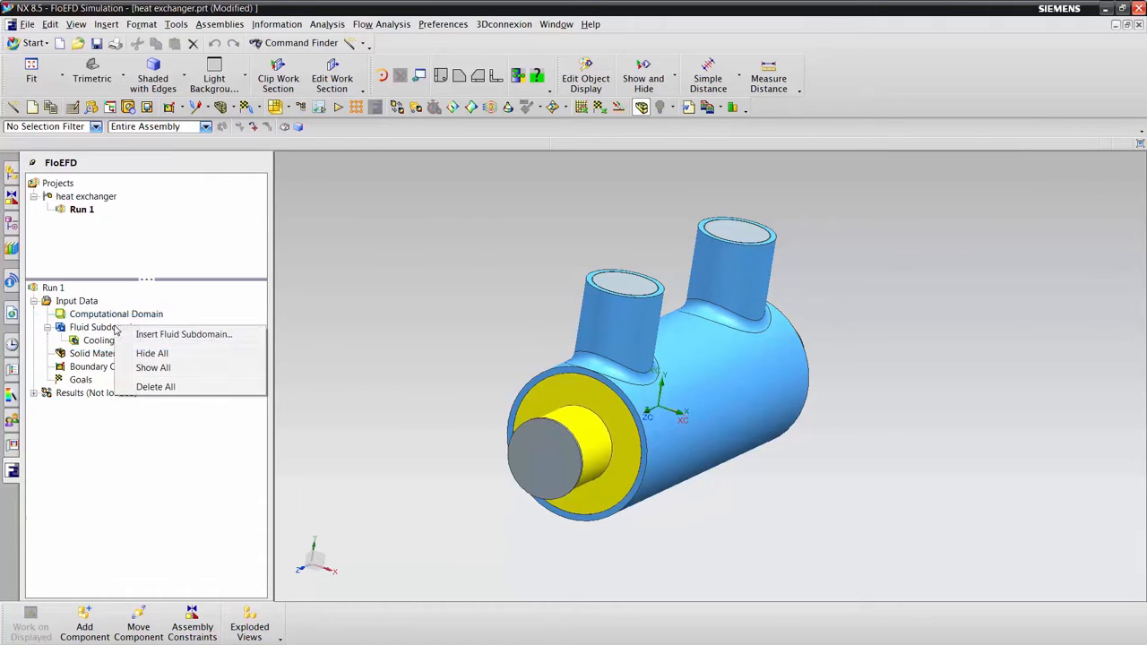
pyautogui.click(184, 335)
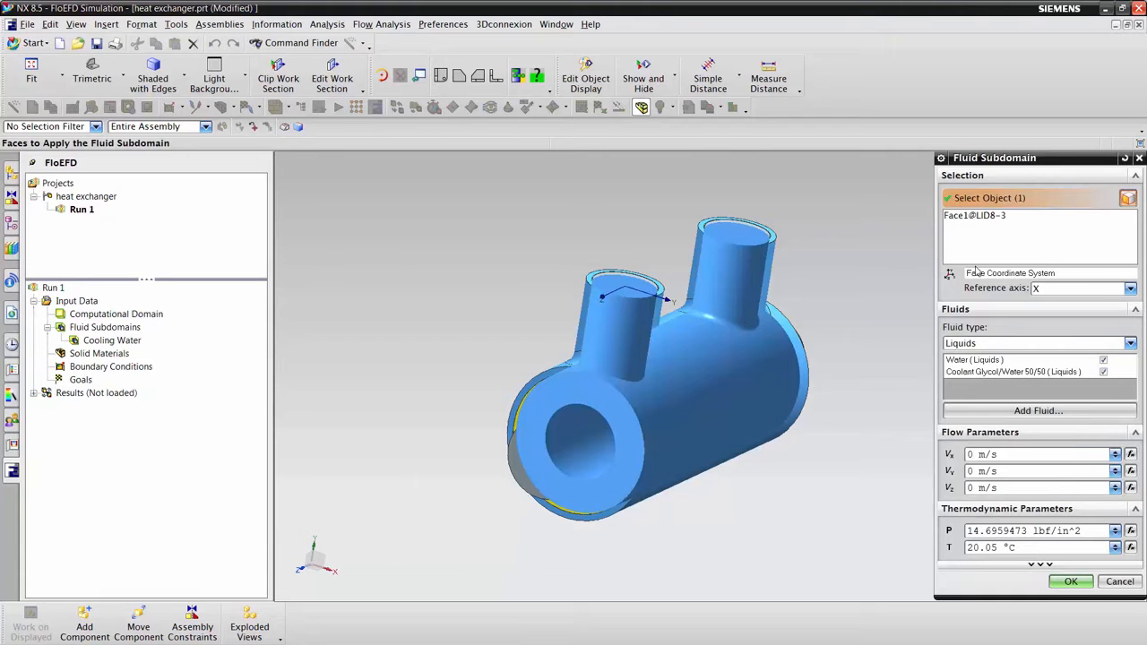
pyautogui.click(977, 219)
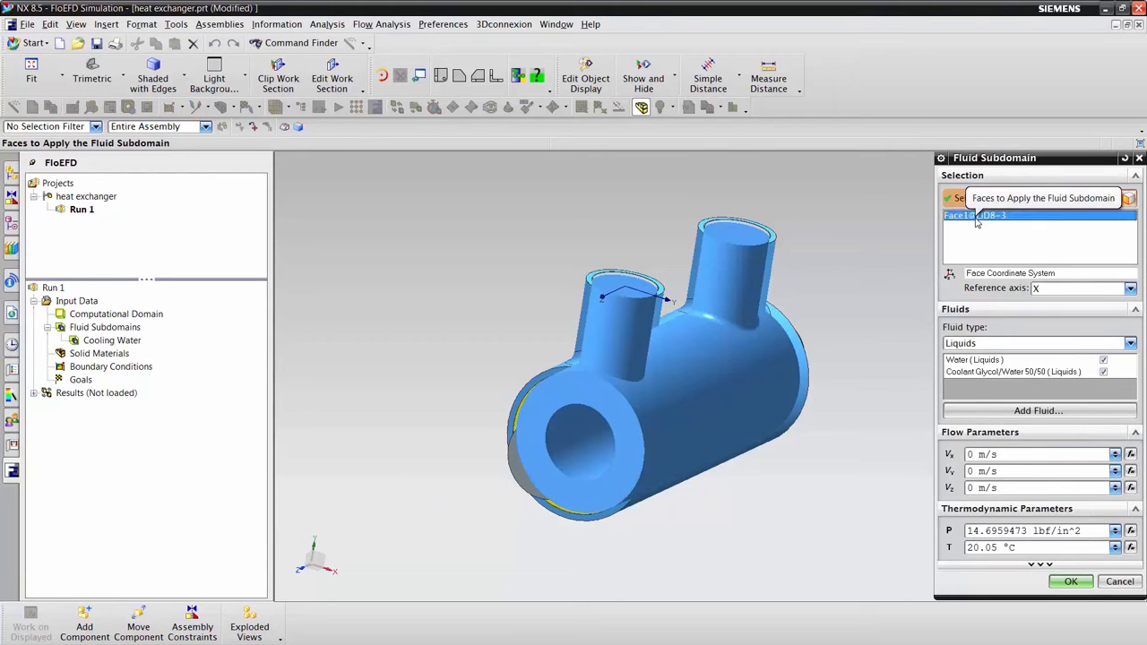
pyautogui.press('Delete')
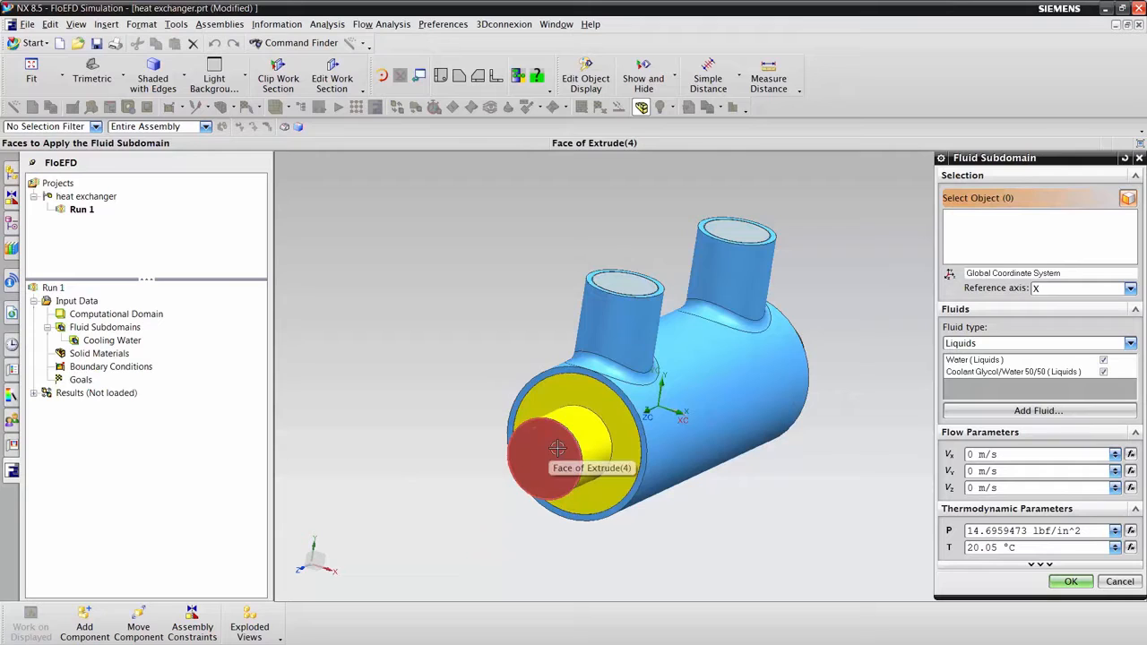
pyautogui.click(557, 449)
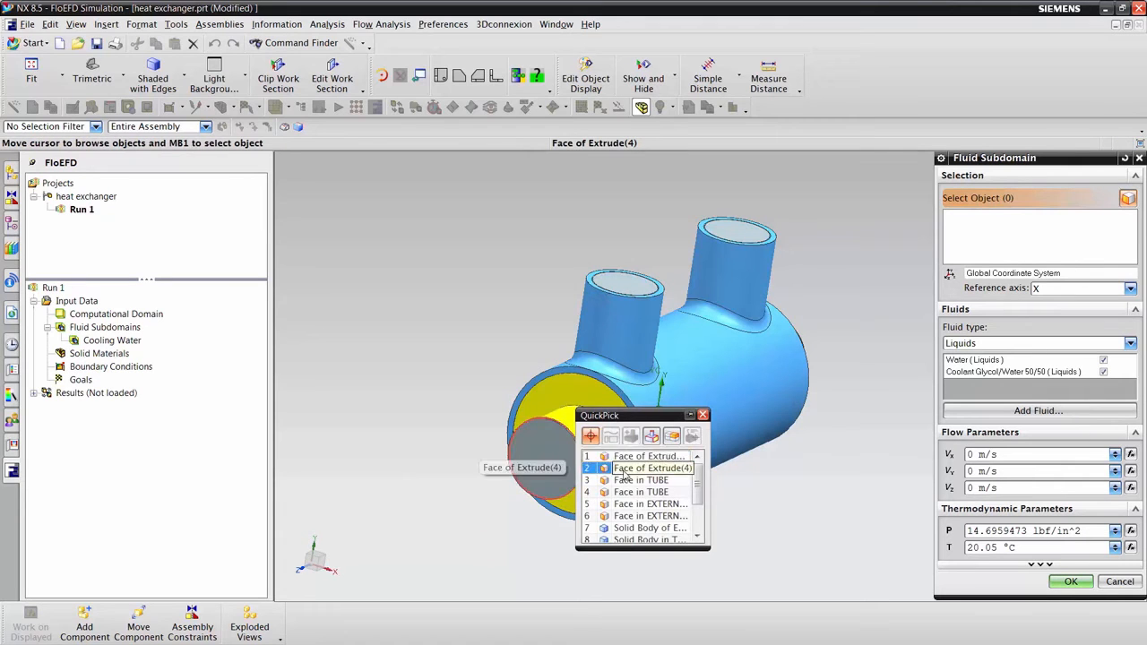
pyautogui.click(624, 469)
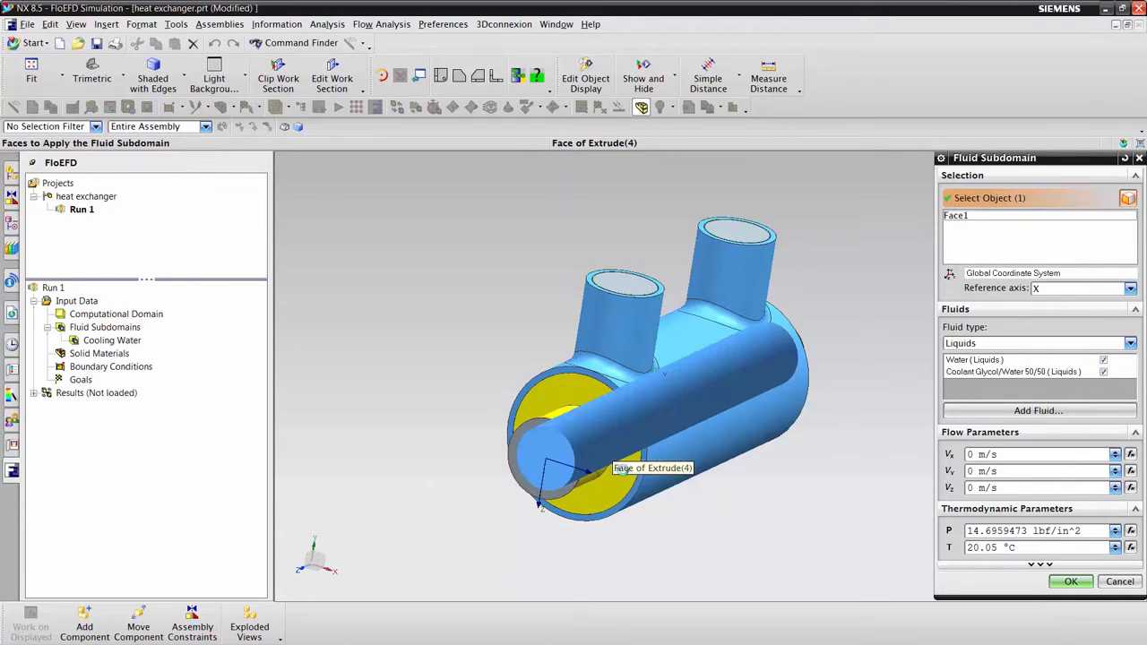
pyautogui.click(1104, 371)
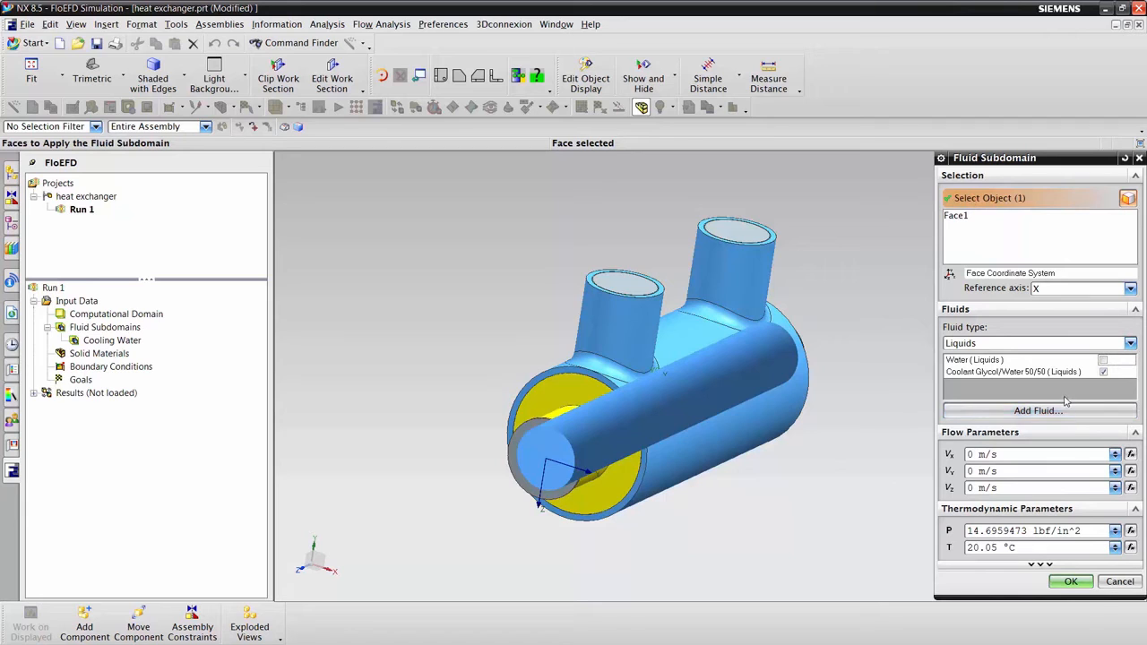
pyautogui.click(1072, 582)
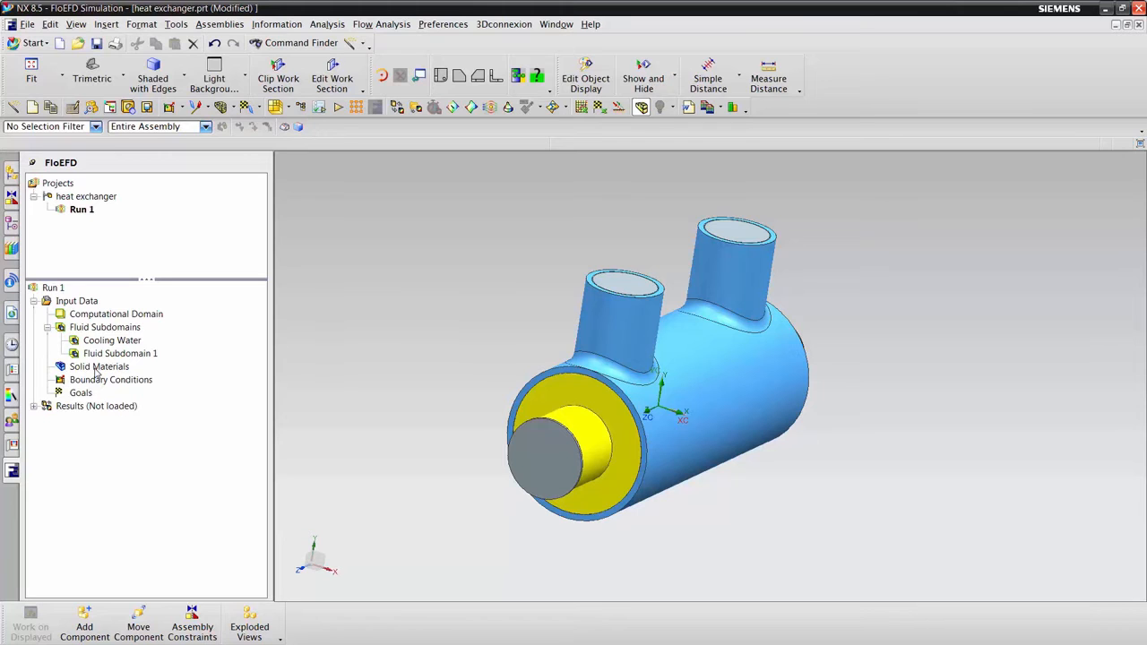
# Begin a solid material definition for the lid bodies LID8, LID9, LID10 and Extrude (4)
pyautogui.rightClick(95, 373)
pyautogui.click(133, 380)
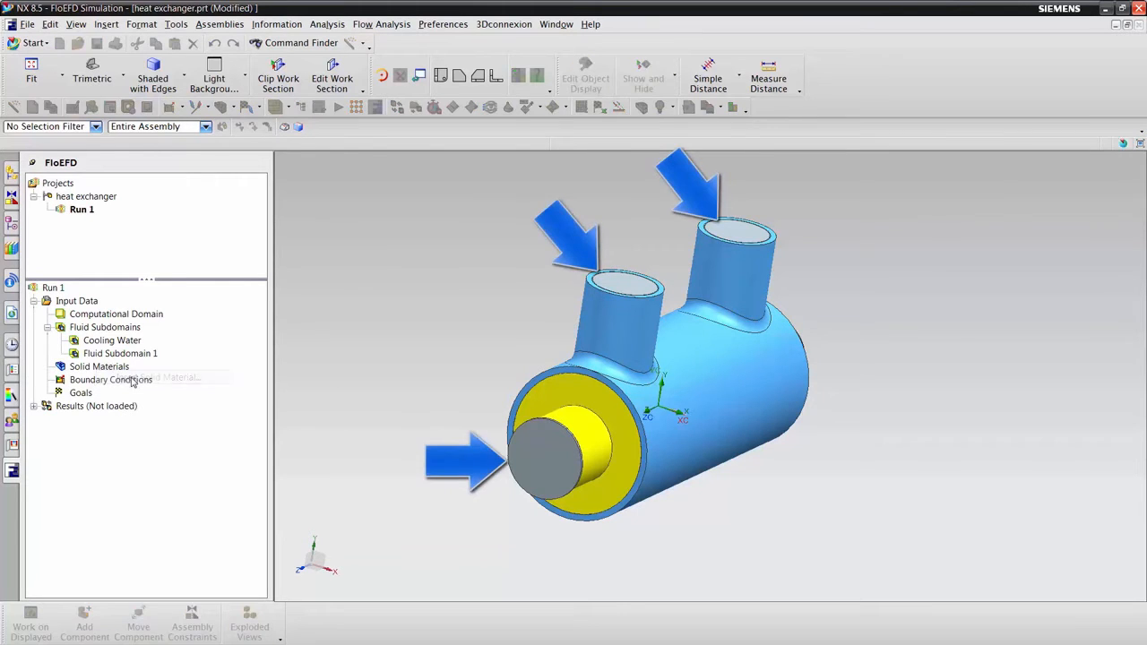
pyautogui.click(12, 174)
pyautogui.click(80, 276)
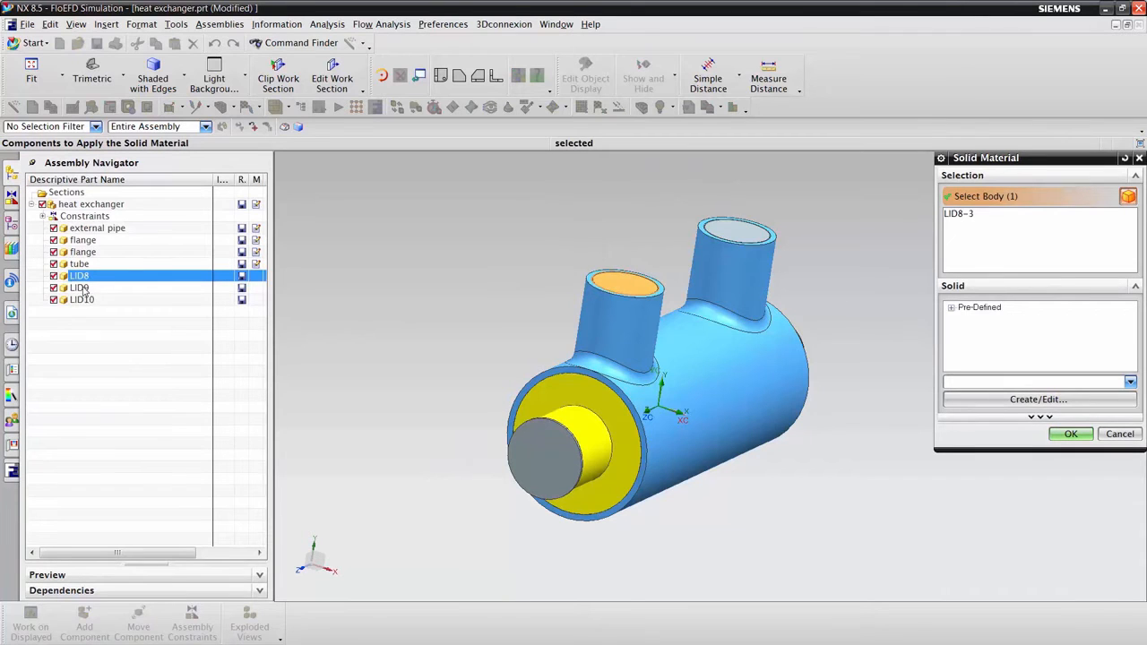
pyautogui.keyDown('ctrl'); pyautogui.click(82, 286); pyautogui.keyUp('ctrl')
pyautogui.keyDown('ctrl'); pyautogui.click(80, 300); pyautogui.keyUp('ctrl')
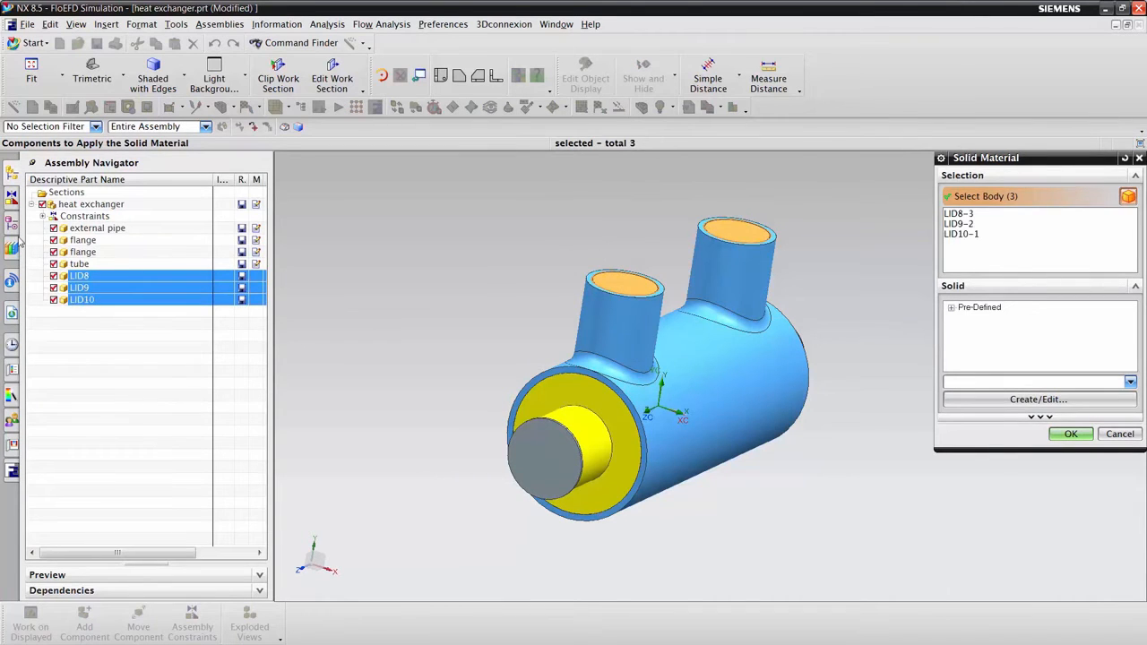
pyautogui.click(11, 226)
pyautogui.click(99, 289)
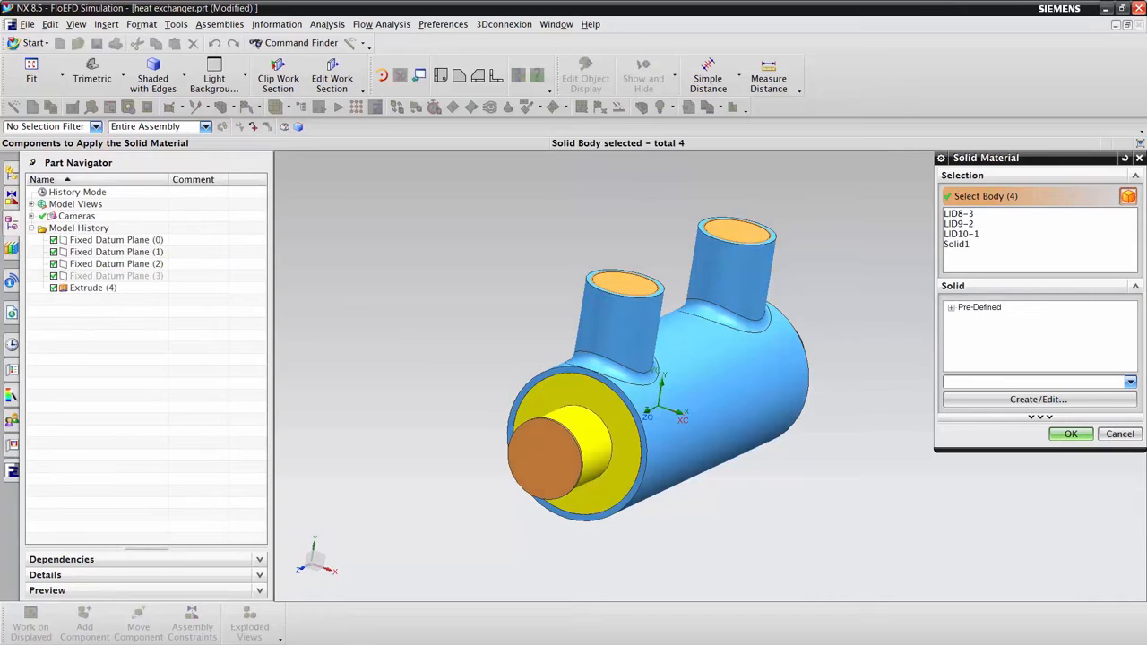
# Assign the pre-defined Insulator material from Glasses and Minerals to the four selected lids
pyautogui.click(952, 307)
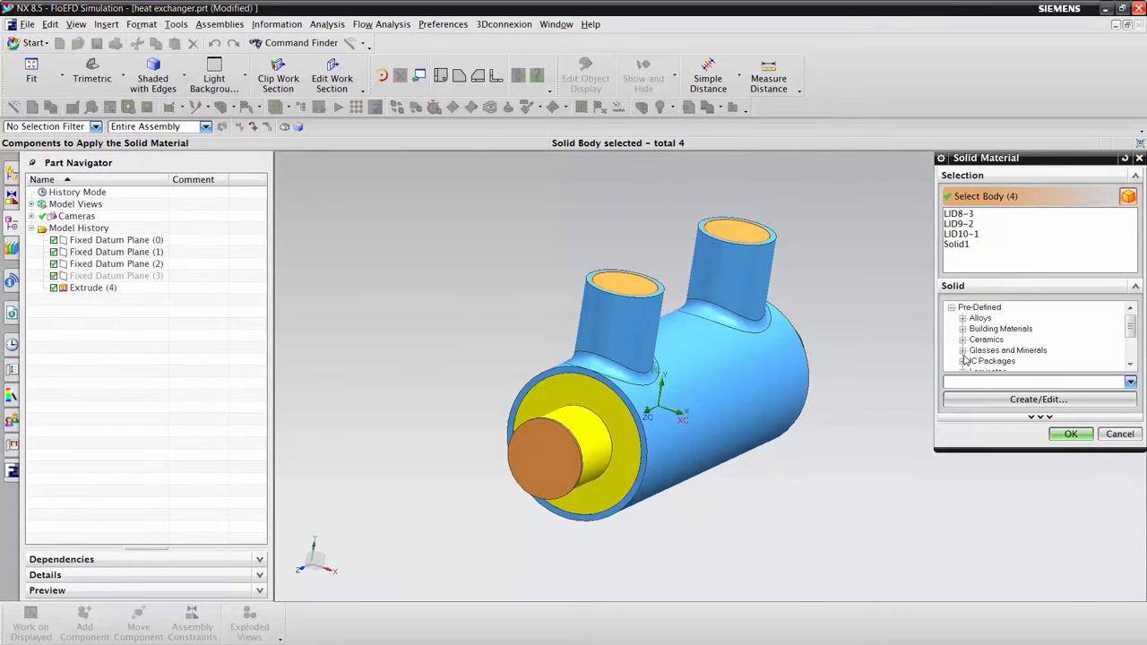
pyautogui.click(962, 351)
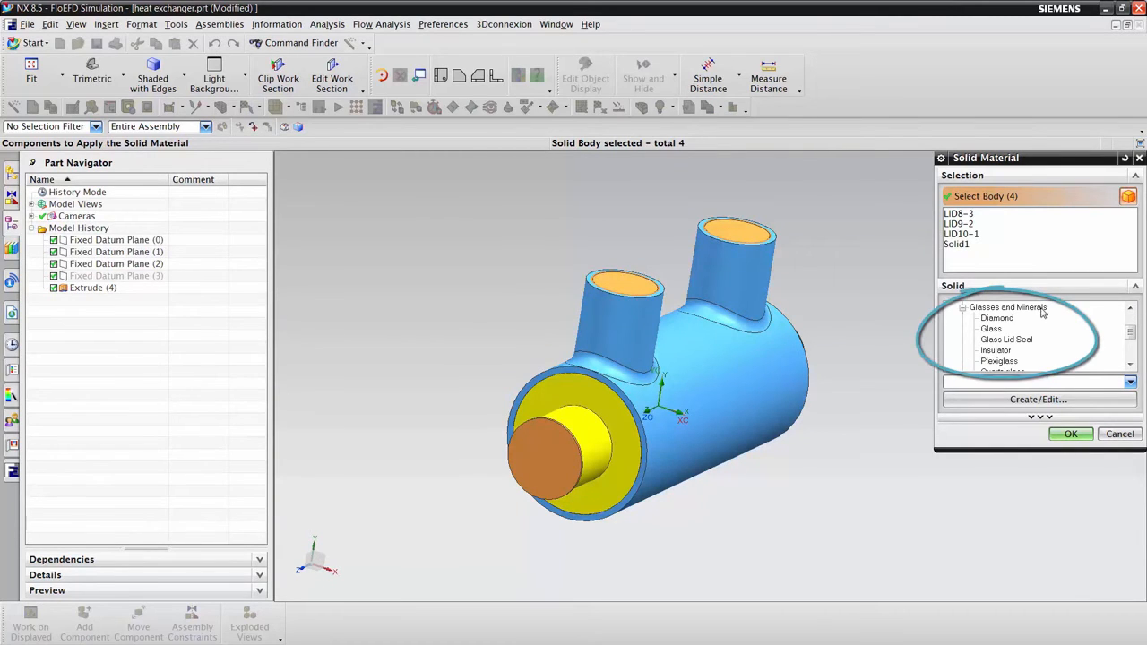
pyautogui.click(1003, 360)
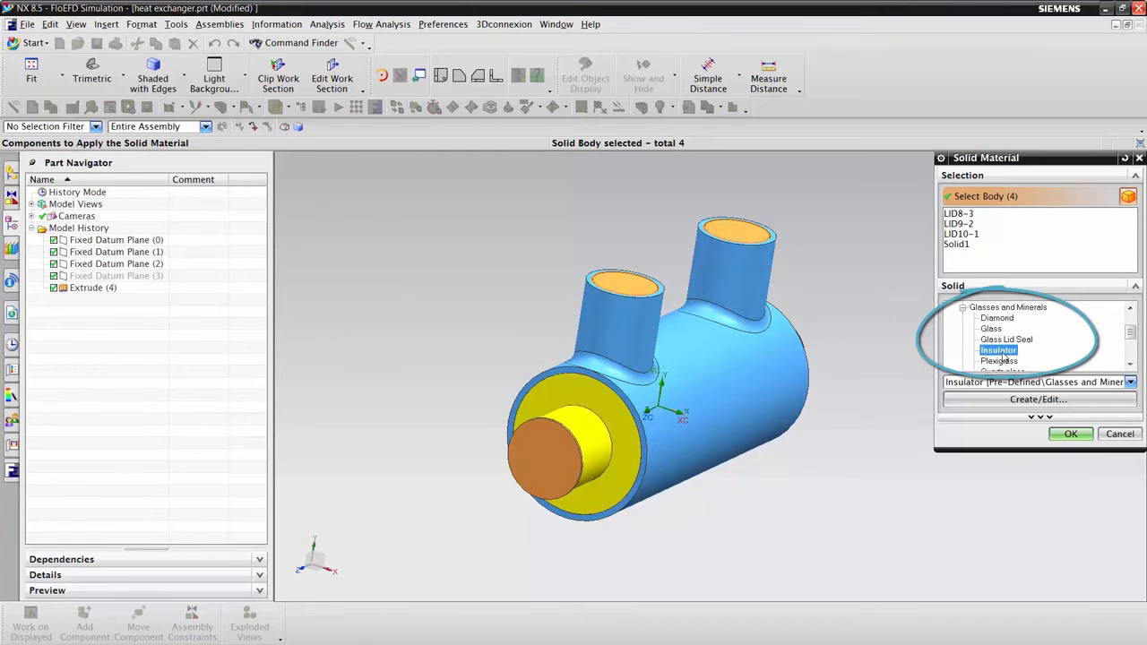
pyautogui.click(1071, 435)
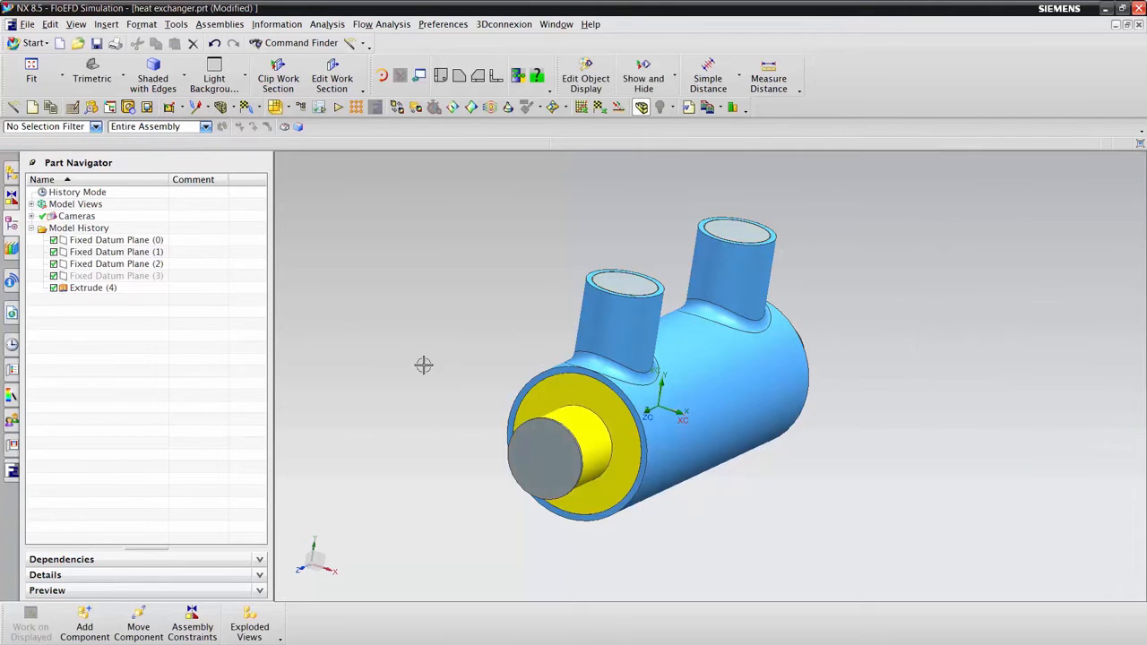
# Insert an Inlet Volume Flow boundary condition of 5 gal (US)/min on the inner face of the central tube's lid
pyautogui.click(12, 467)
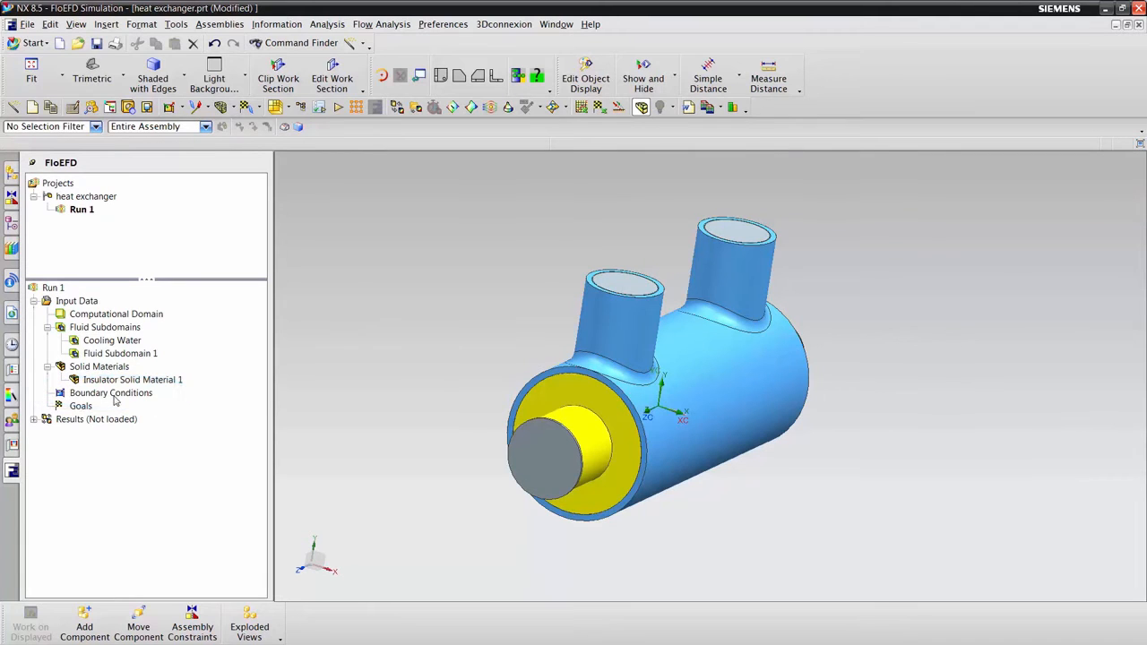
pyautogui.rightClick(125, 395)
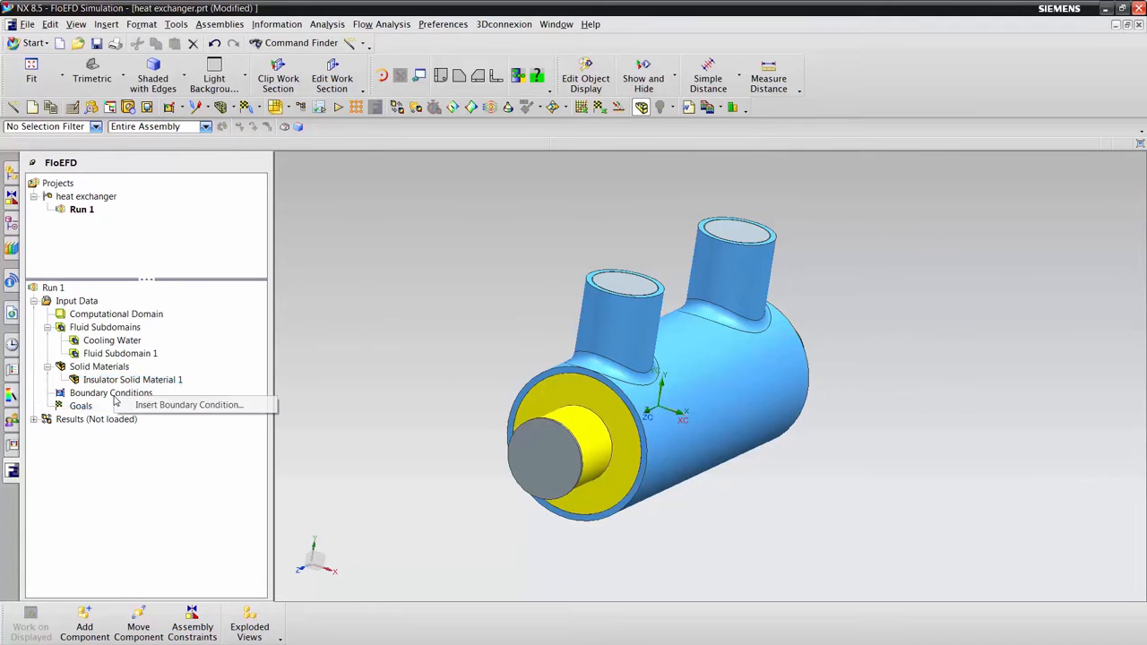
pyautogui.click(163, 405)
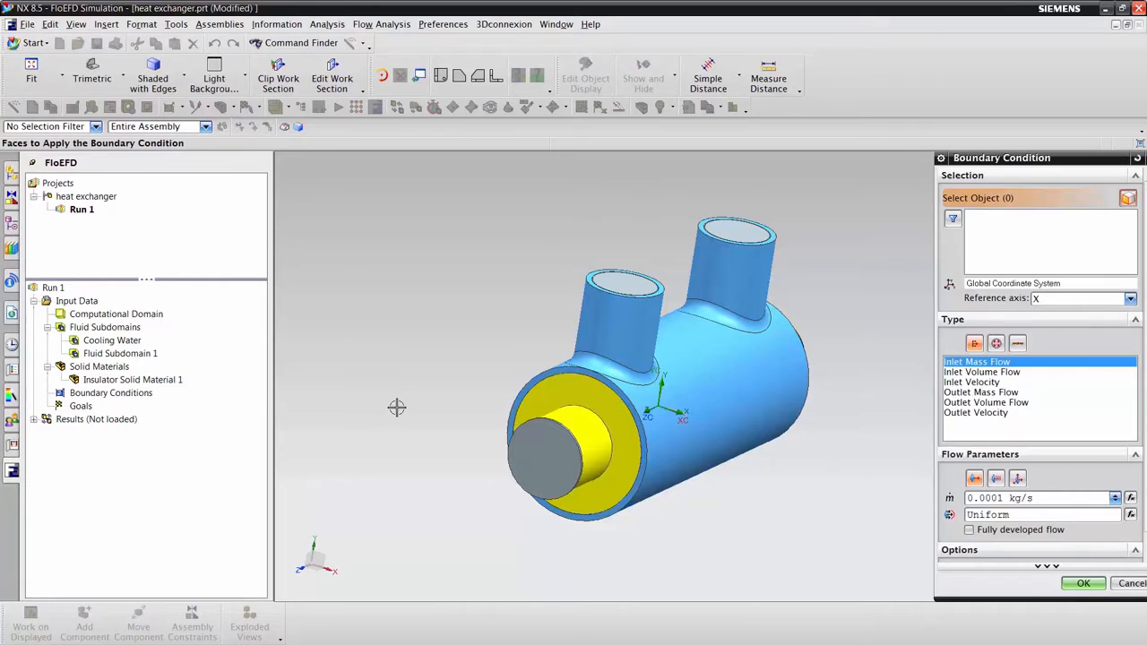
pyautogui.click(556, 463)
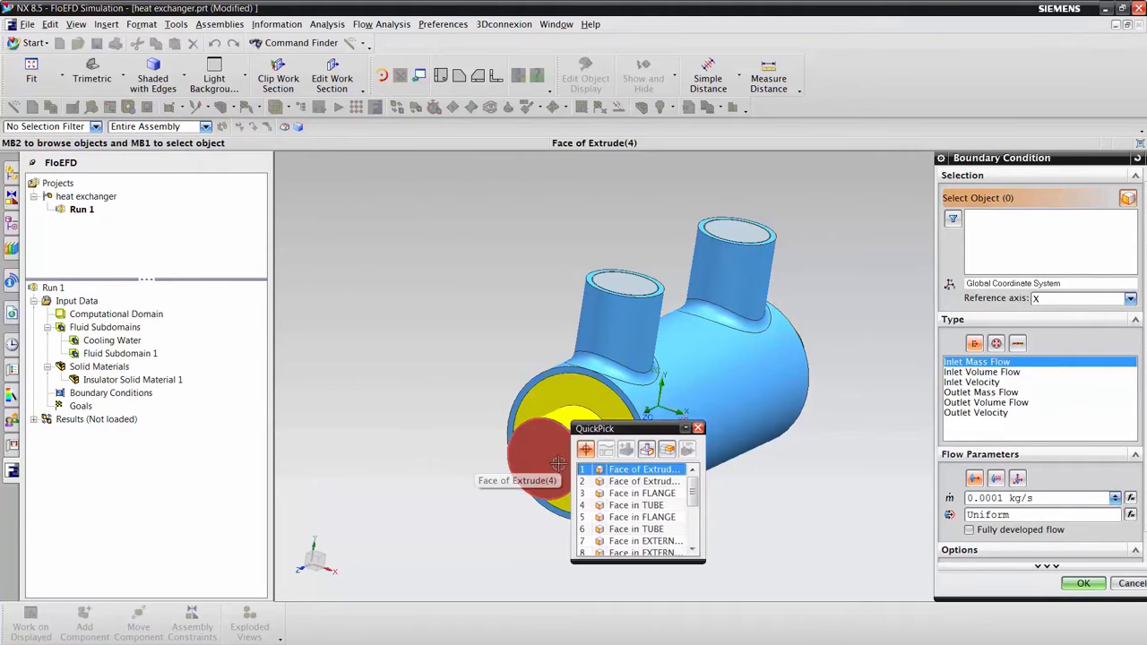
pyautogui.click(626, 486)
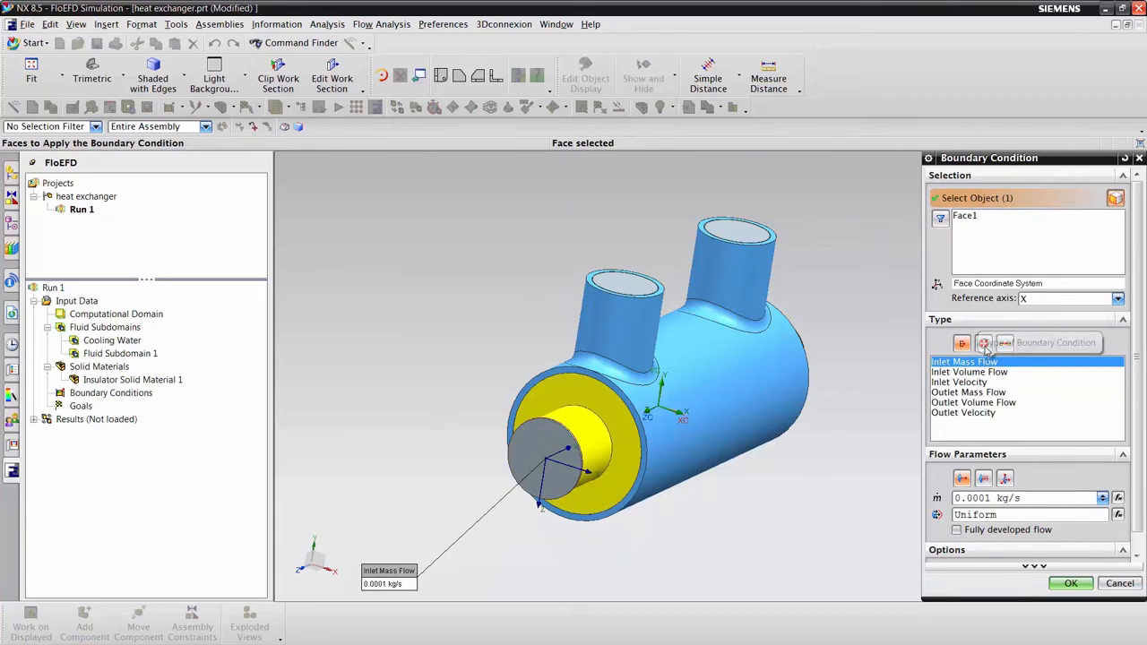
pyautogui.click(972, 372)
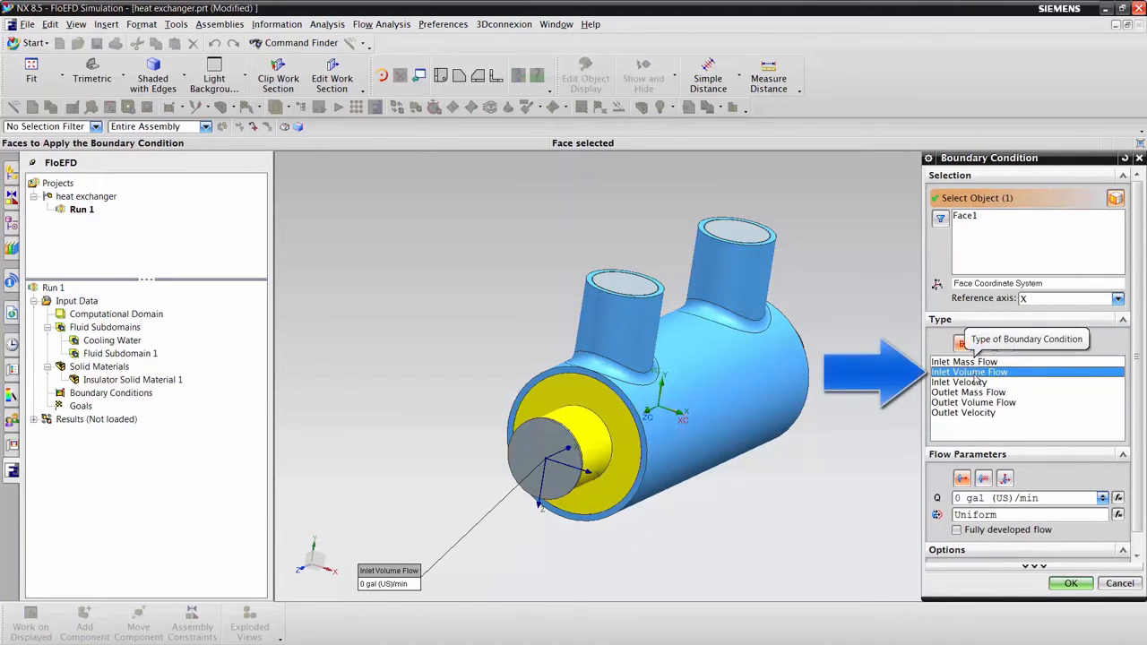
pyautogui.doubleClick(957, 497)
pyautogui.write('5')
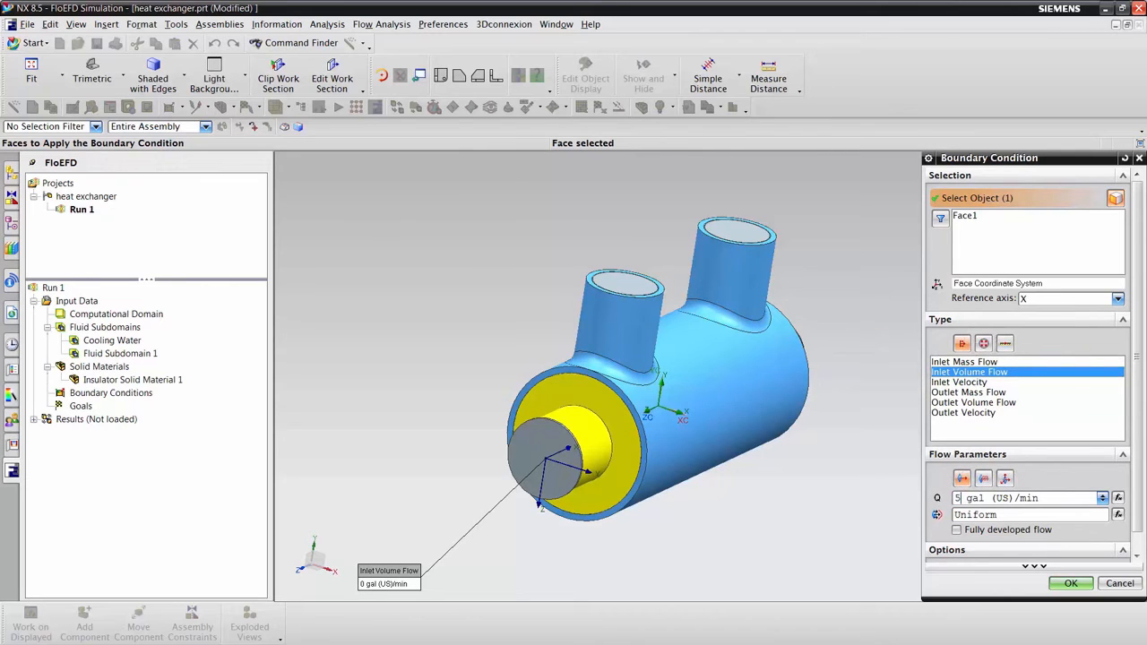
# Set the central tube inlet's temperature to 210 °F (98.8888889 °C) and accept the boundary condition
pyautogui.click(1034, 568)
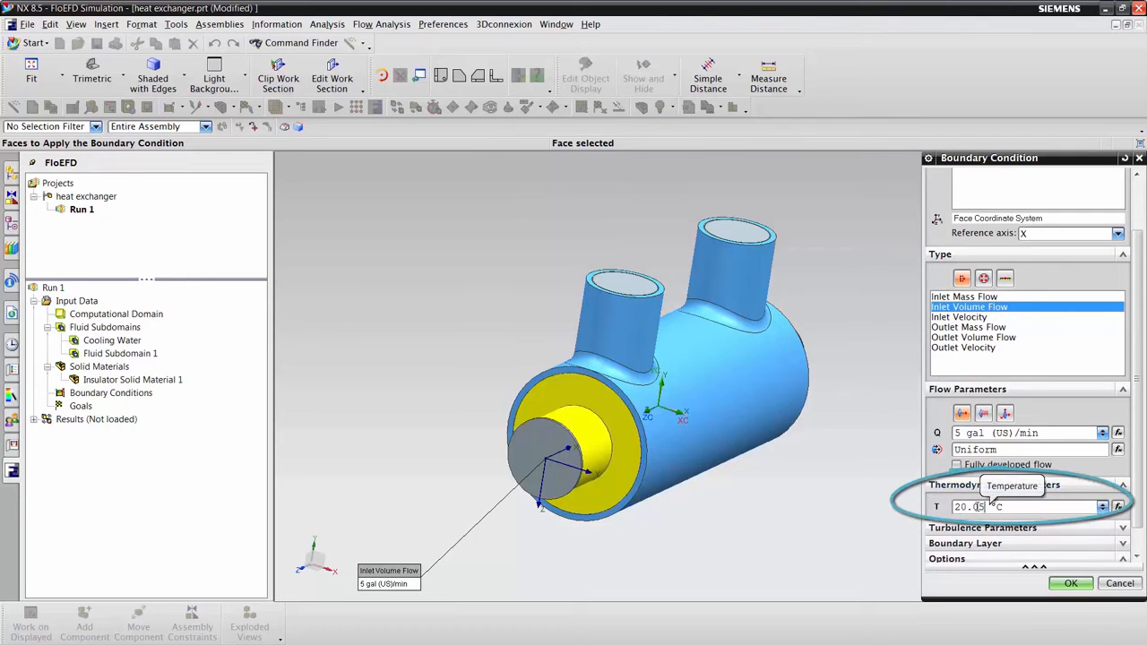
pyautogui.doubleClick(977, 507)
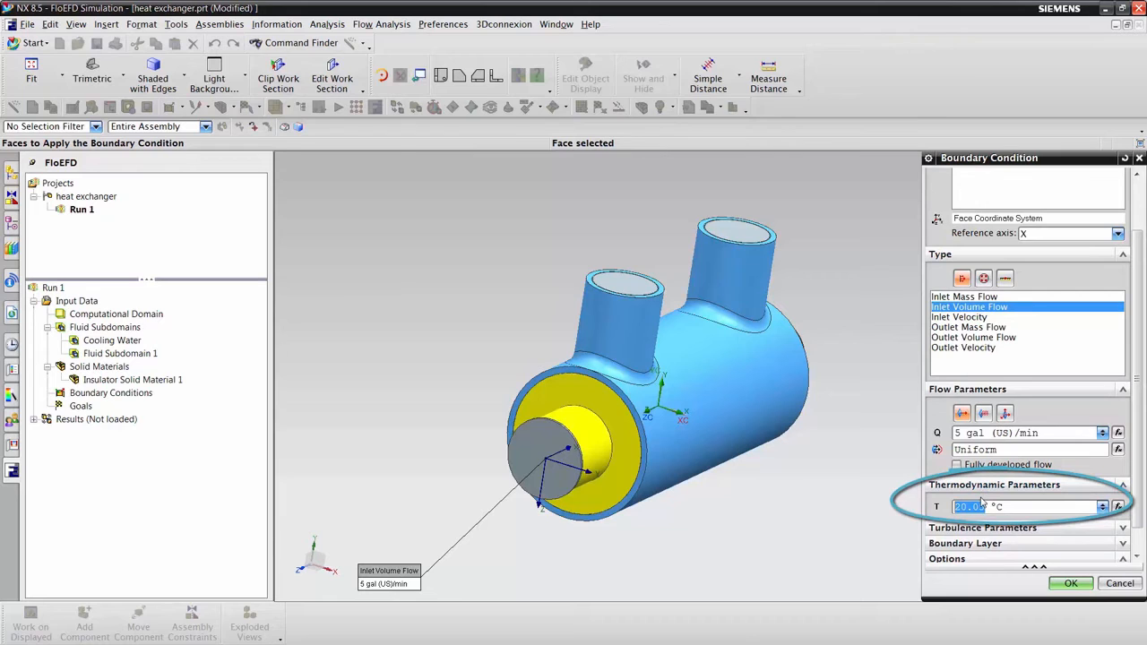
pyautogui.write('210')
pyautogui.press('Return')
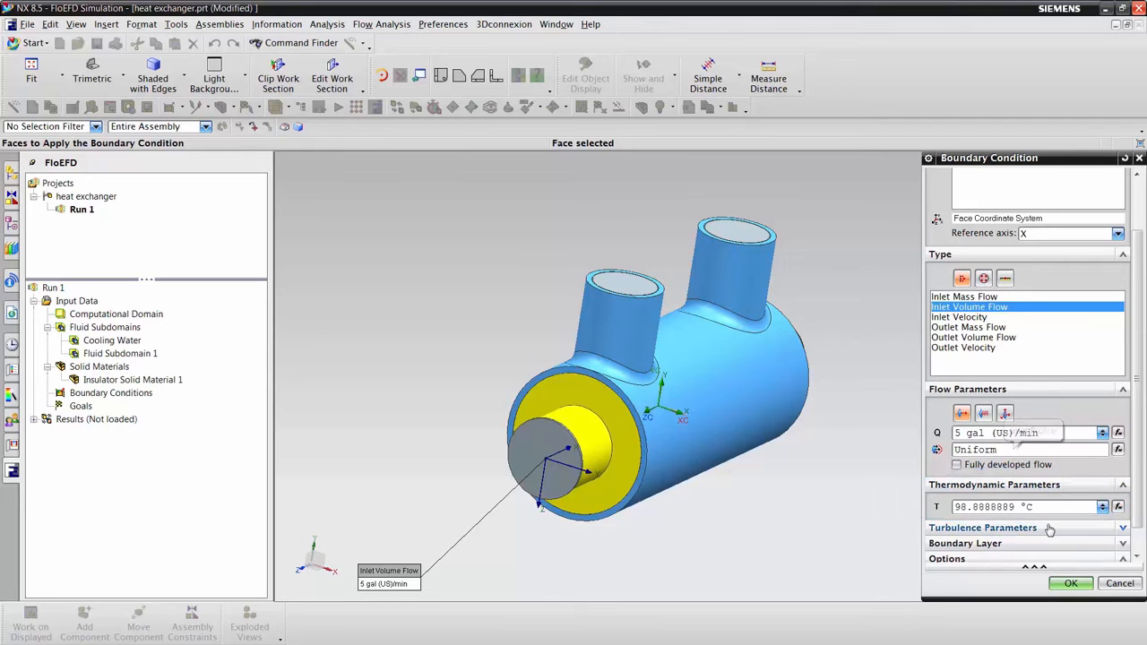
pyautogui.click(1071, 584)
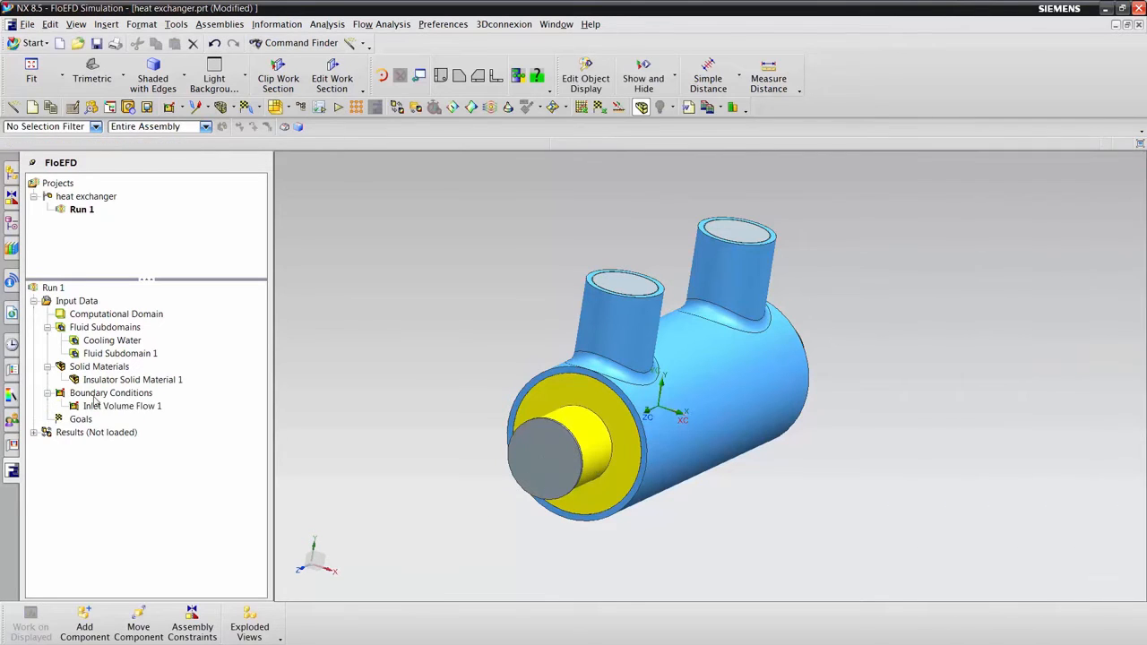
# Rename the new inlet boundary condition as Inlet Hot Volume Flow 1
pyautogui.click(116, 406)
pyautogui.click(118, 406)
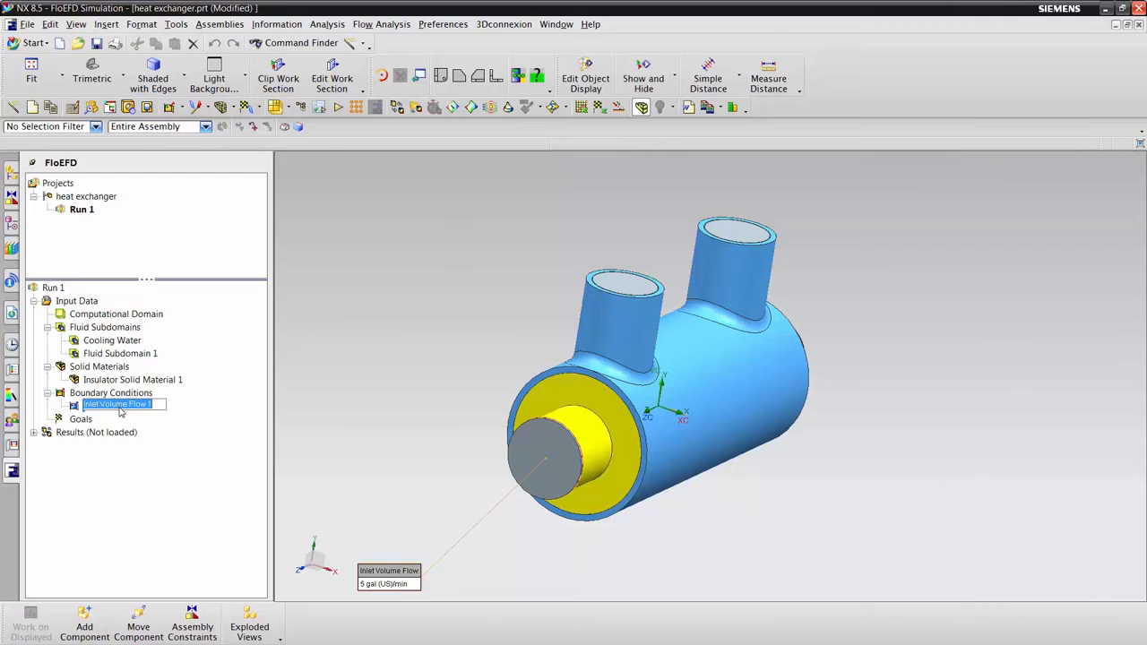
pyautogui.press('Home')
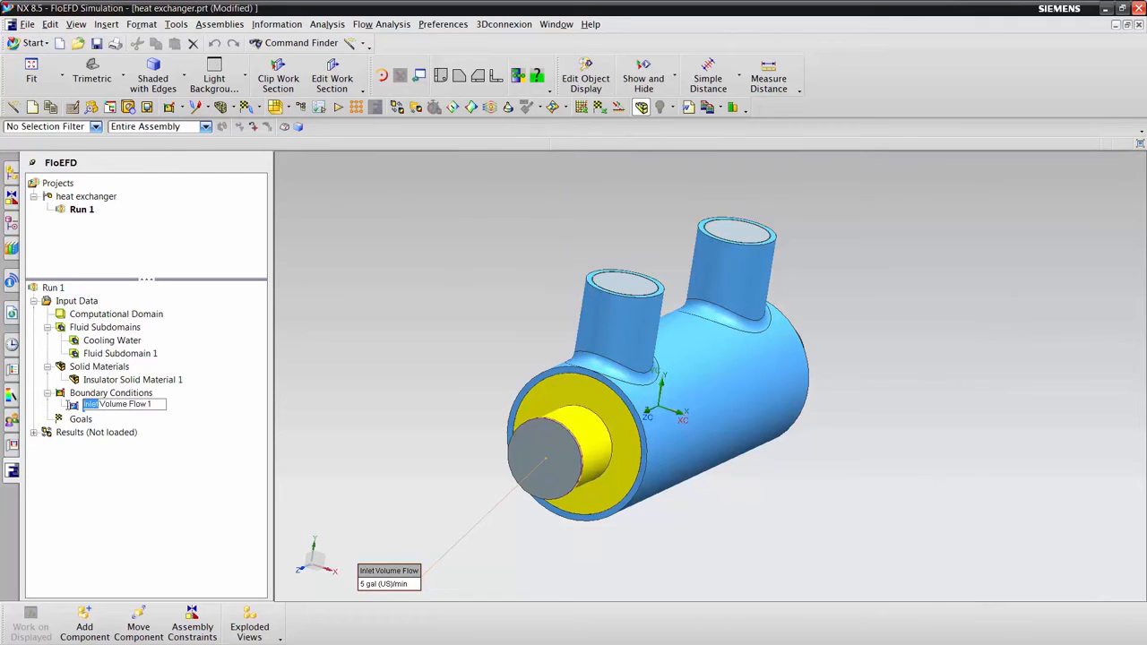
pyautogui.press('Delete')
pyautogui.press('Delete')
pyautogui.press('Delete')
pyautogui.press('Delete')
pyautogui.press('Delete')
pyautogui.press('Delete')
pyautogui.write('Inlet Hot')
pyautogui.press('Return')
# Start a new boundary condition, clear the preselected face, and select the inner lid face of the side port farther from the hot inlet
pyautogui.rightClick(104, 395)
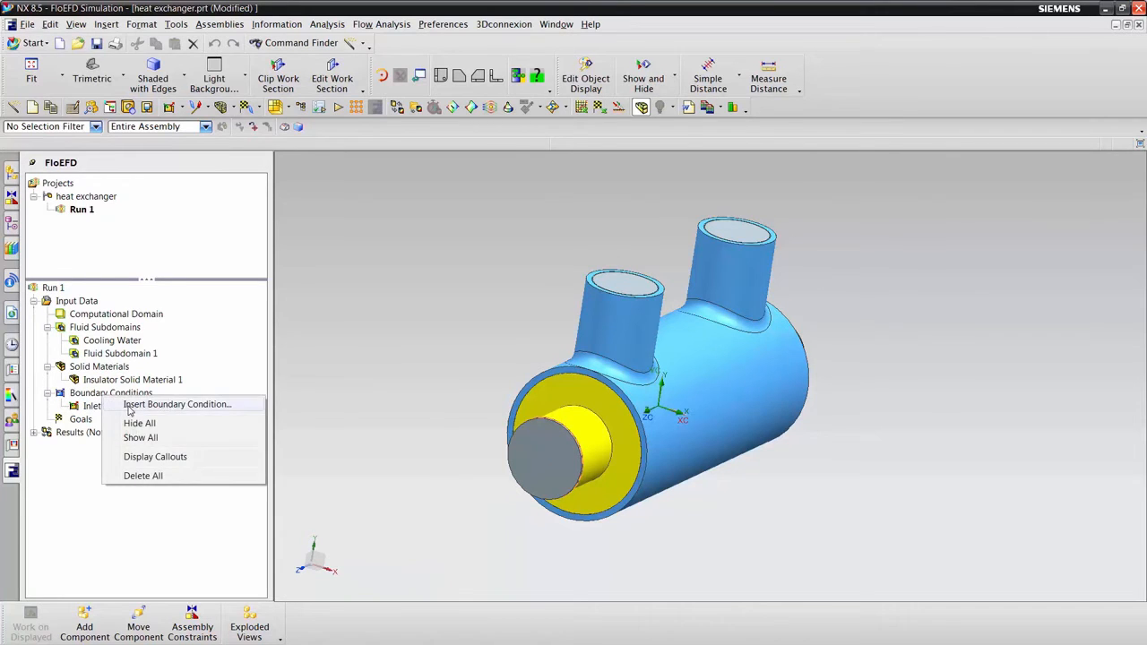
pyautogui.click(131, 405)
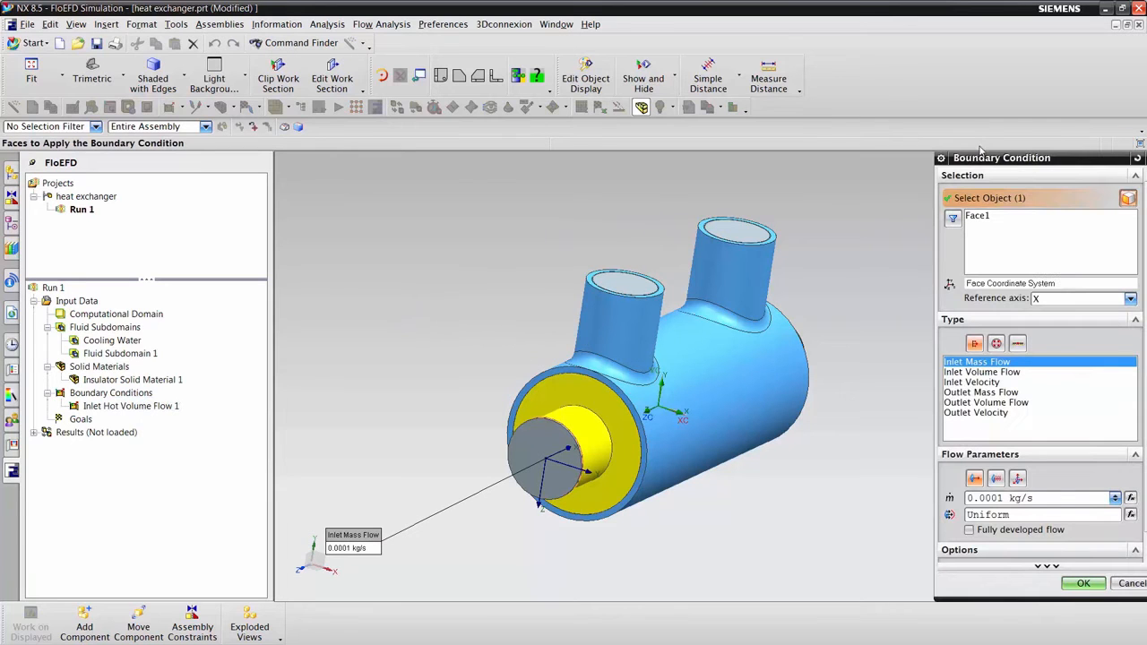
pyautogui.click(989, 218)
pyautogui.press('Delete')
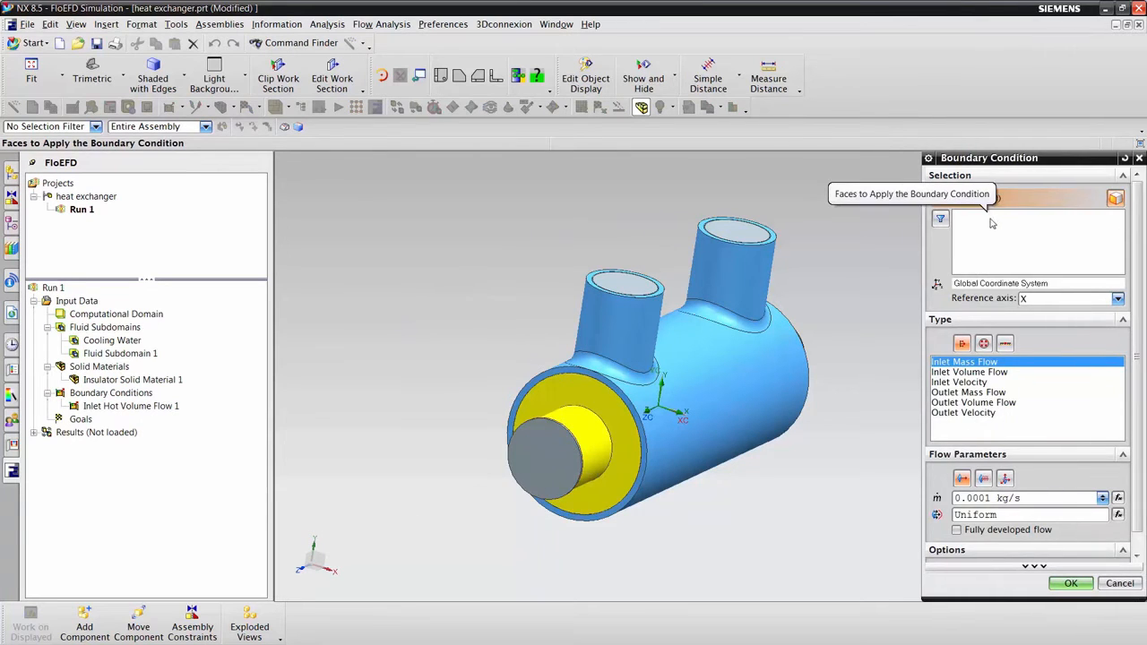
pyautogui.click(751, 235)
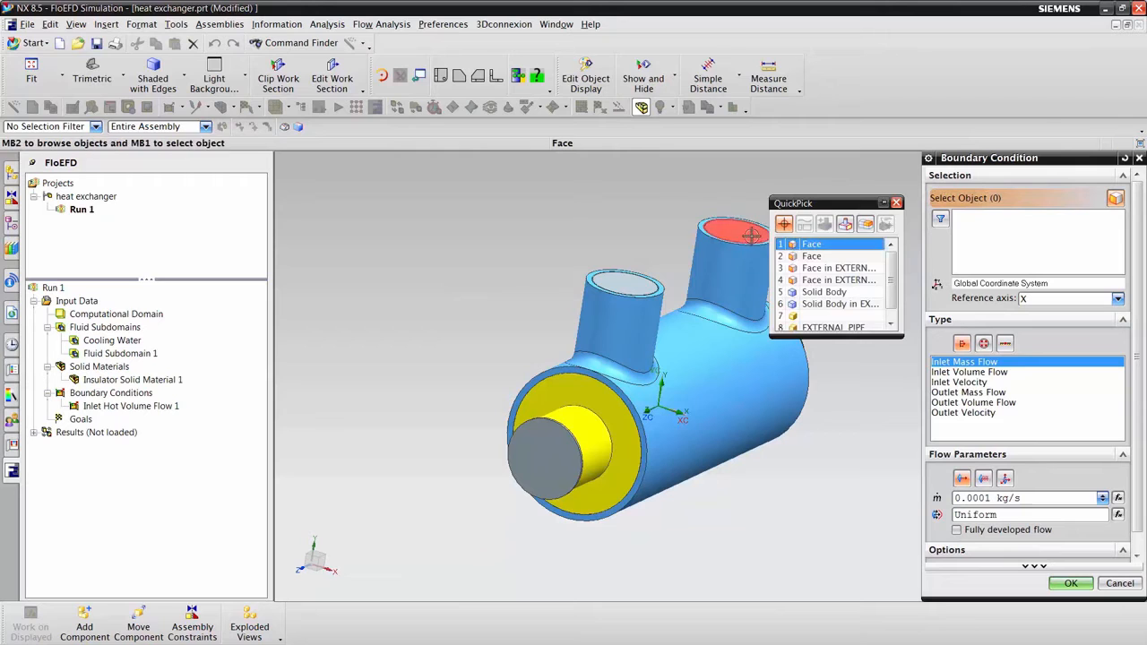
pyautogui.click(811, 249)
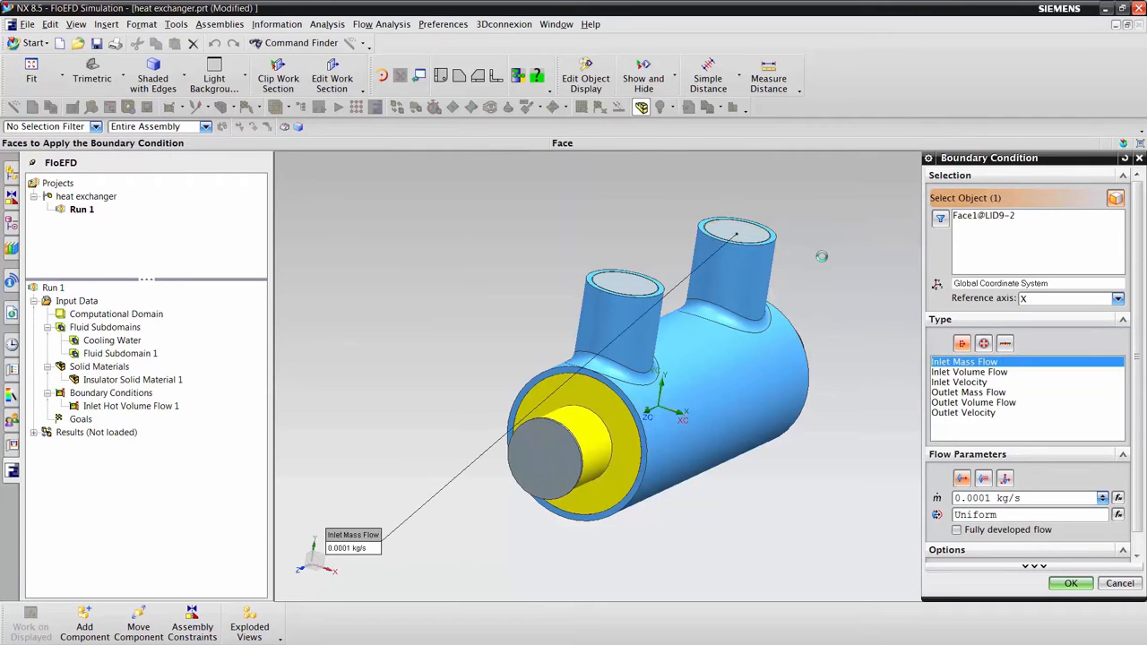
# Define the condition as Inlet Volume Flow of 2 gal (US)/min and accept it with the default temperature
pyautogui.click(969, 372)
pyautogui.click(969, 498)
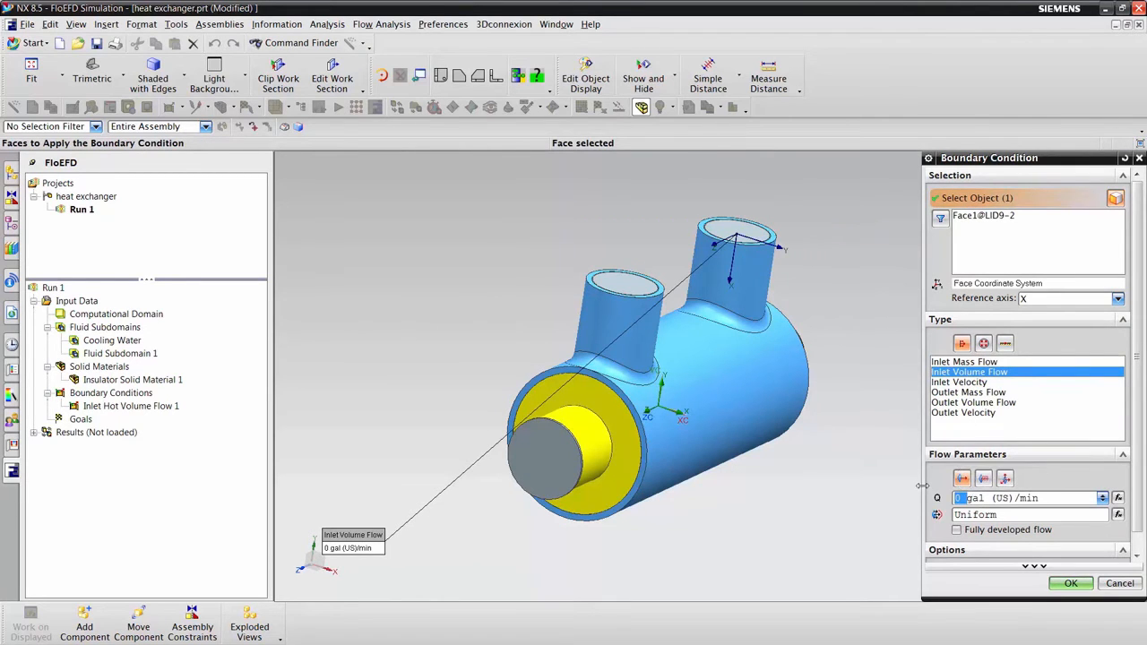
pyautogui.write('2')
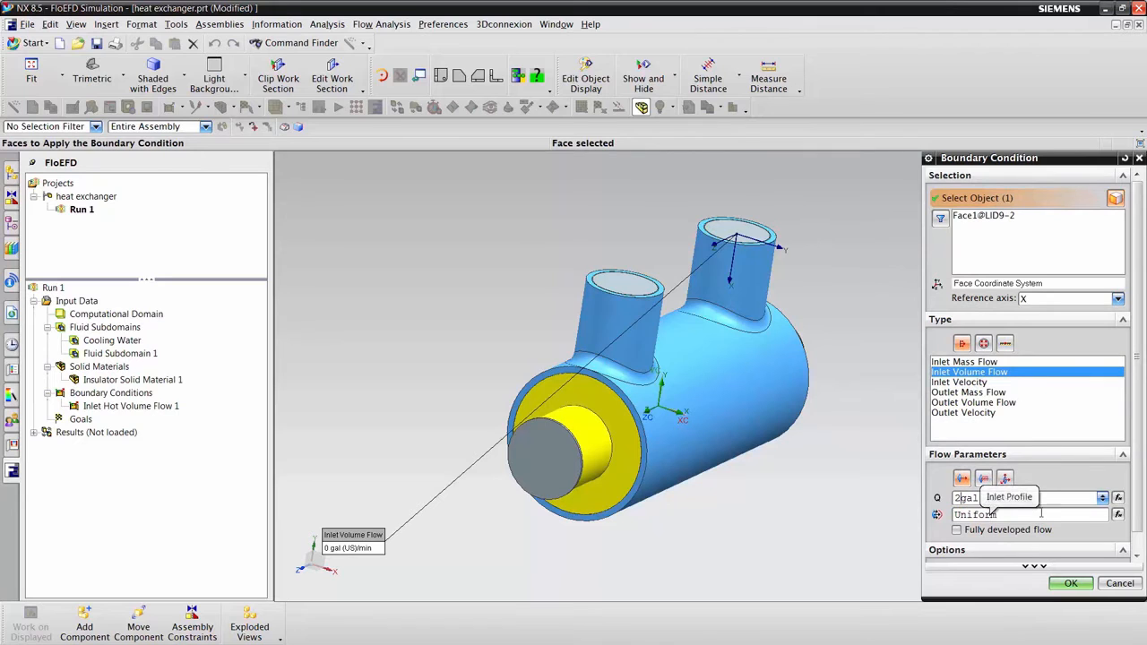
pyautogui.click(1124, 555)
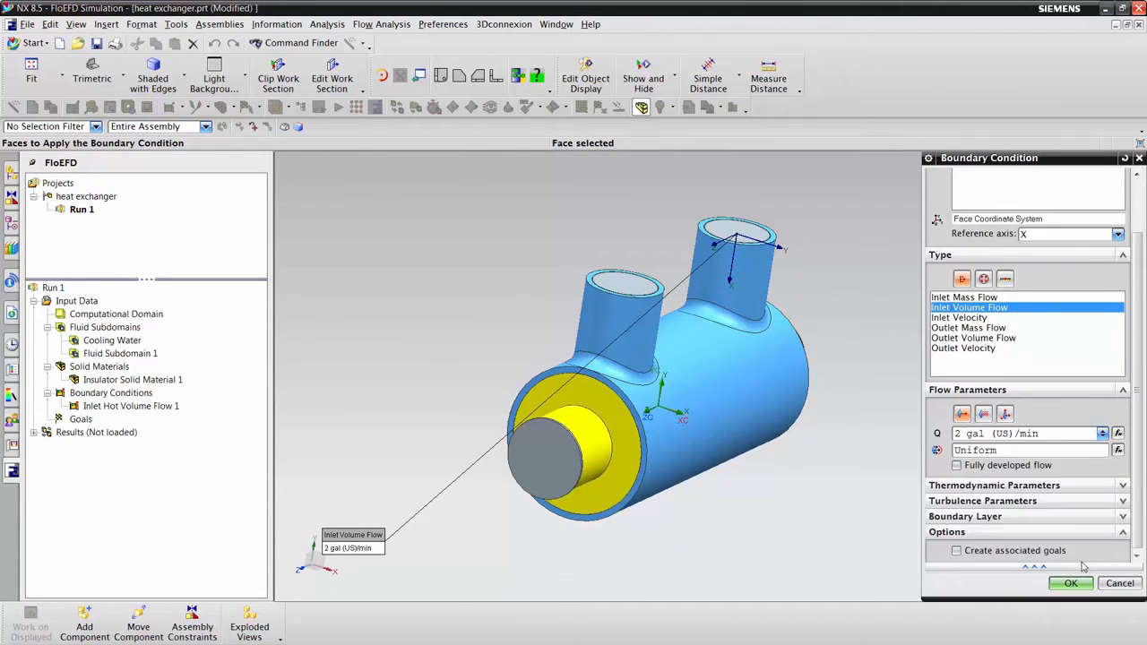
pyautogui.click(997, 487)
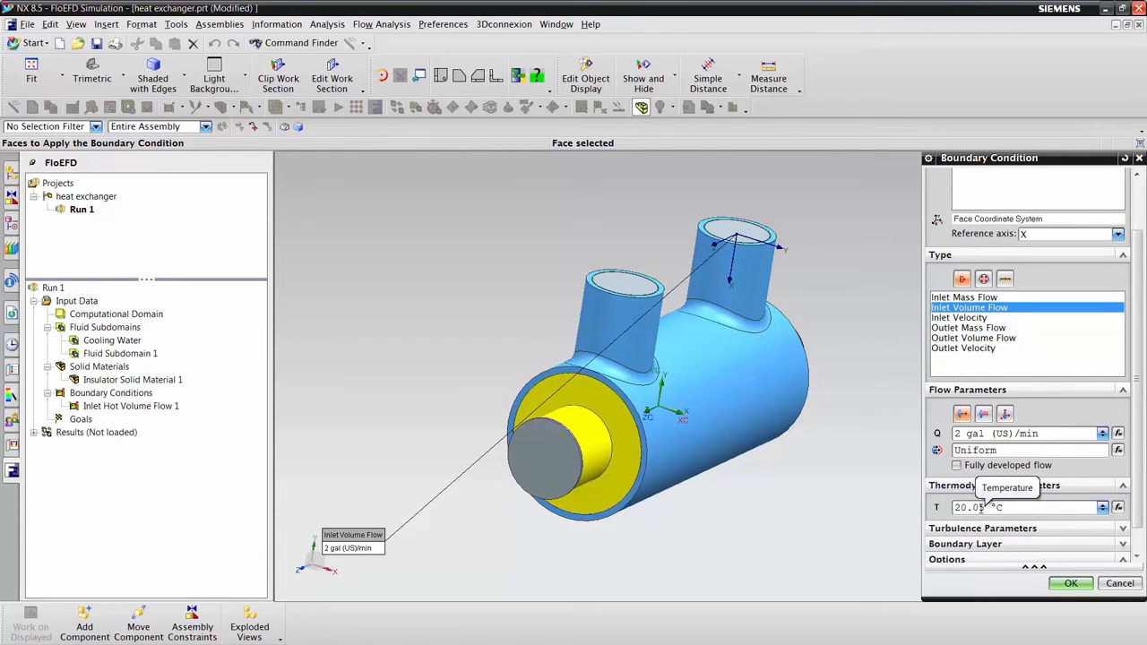
pyautogui.click(1071, 583)
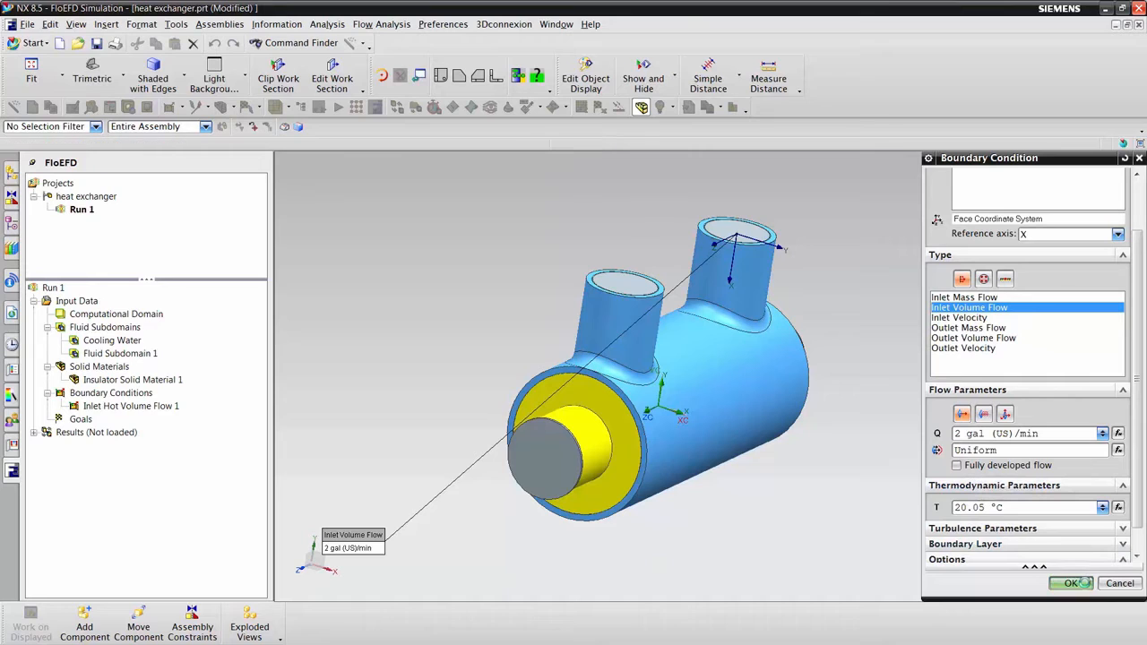
# Insert an Environment Pressure boundary condition on the inner lid face of the side port nearer the hot inlet
pyautogui.rightClick(123, 399)
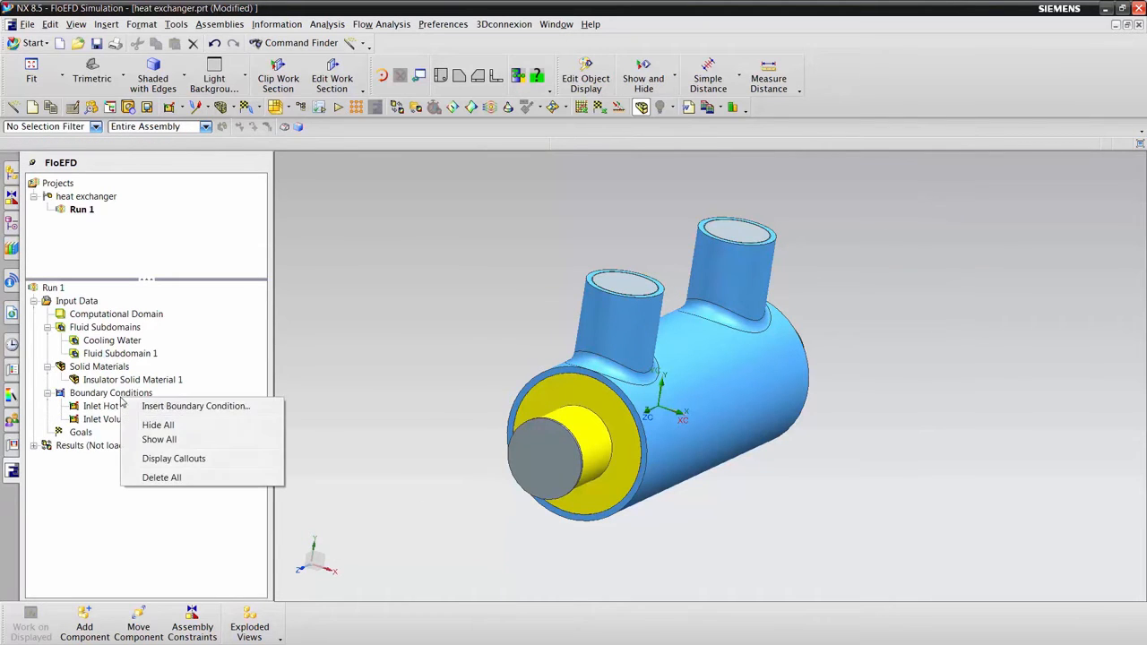
pyautogui.click(171, 408)
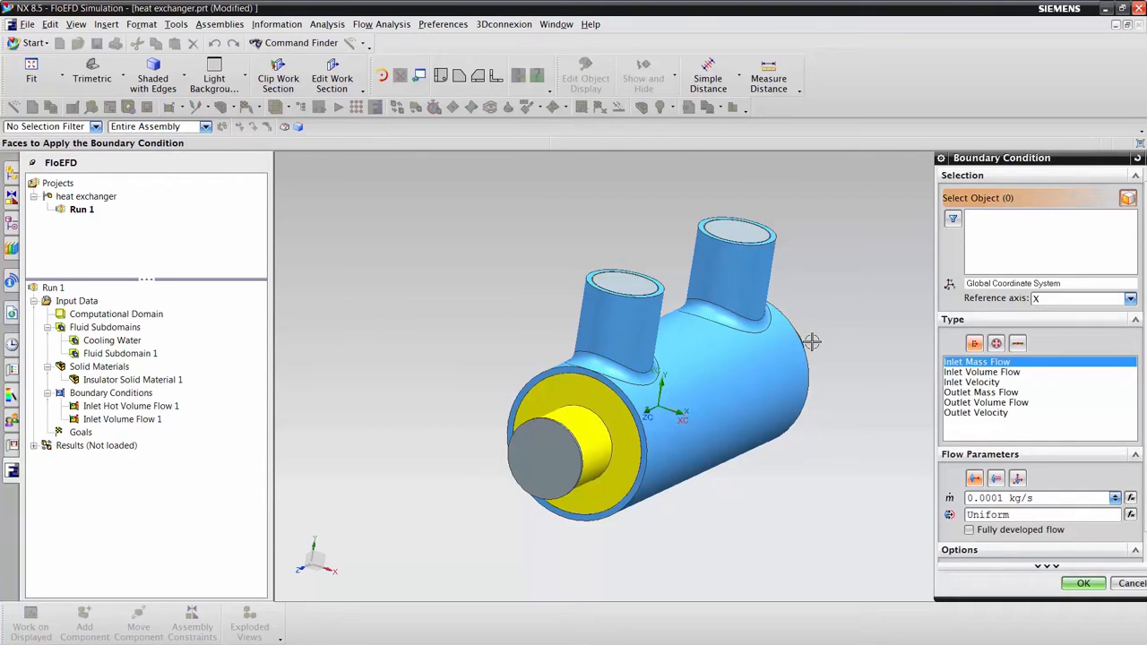
pyautogui.click(995, 344)
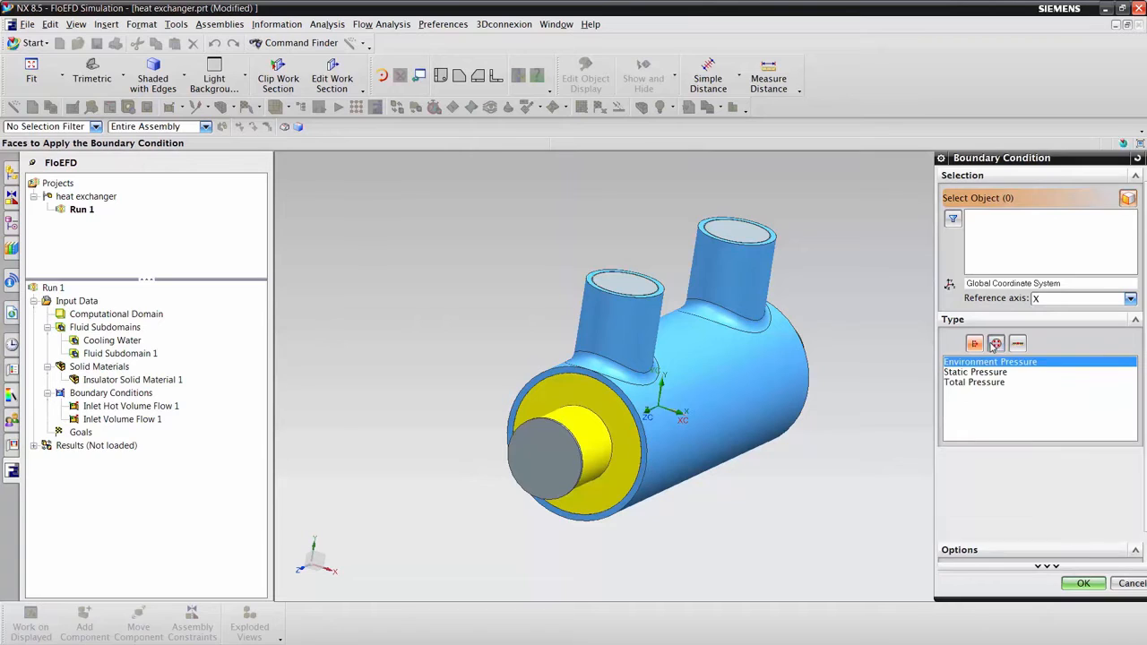
pyautogui.click(626, 286)
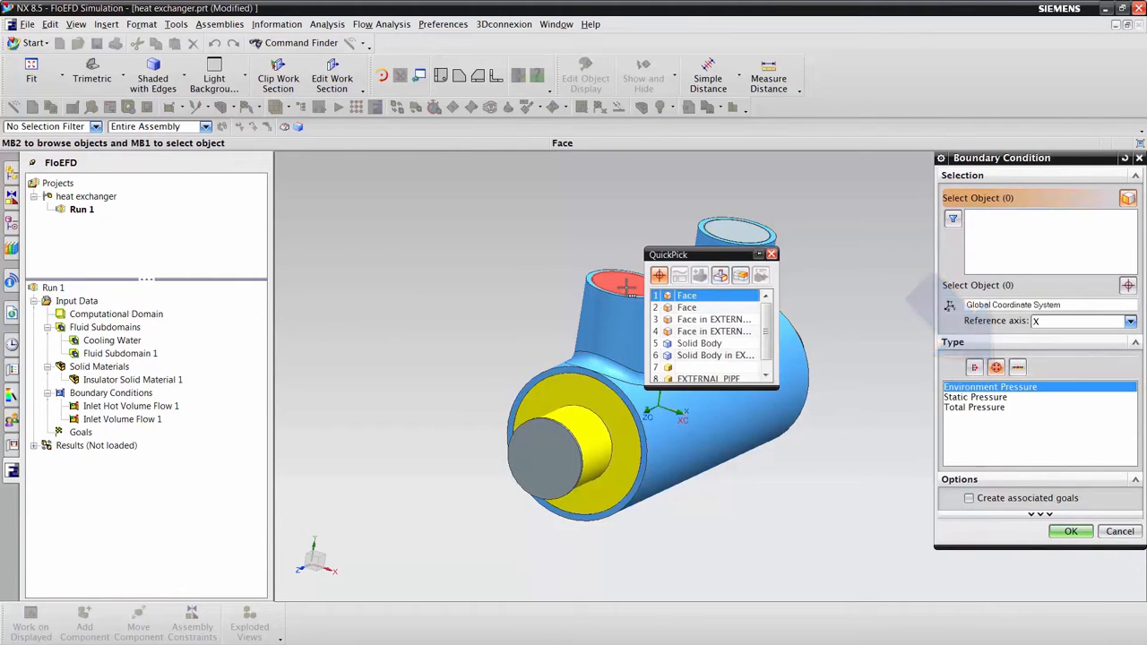
pyautogui.click(688, 309)
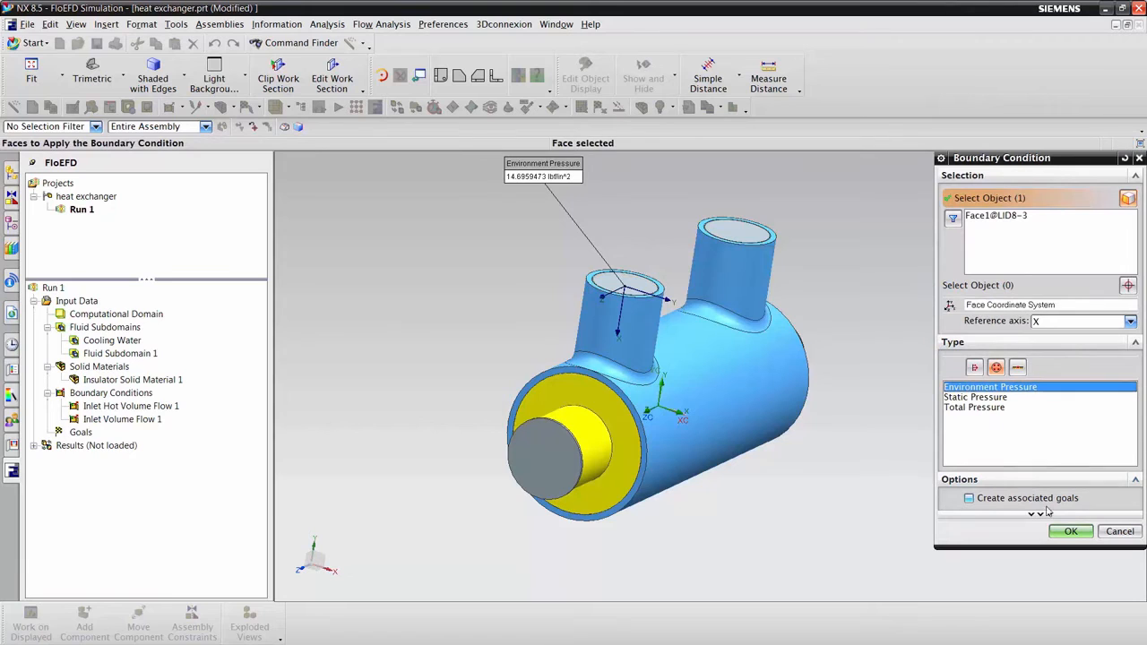
pyautogui.click(1062, 532)
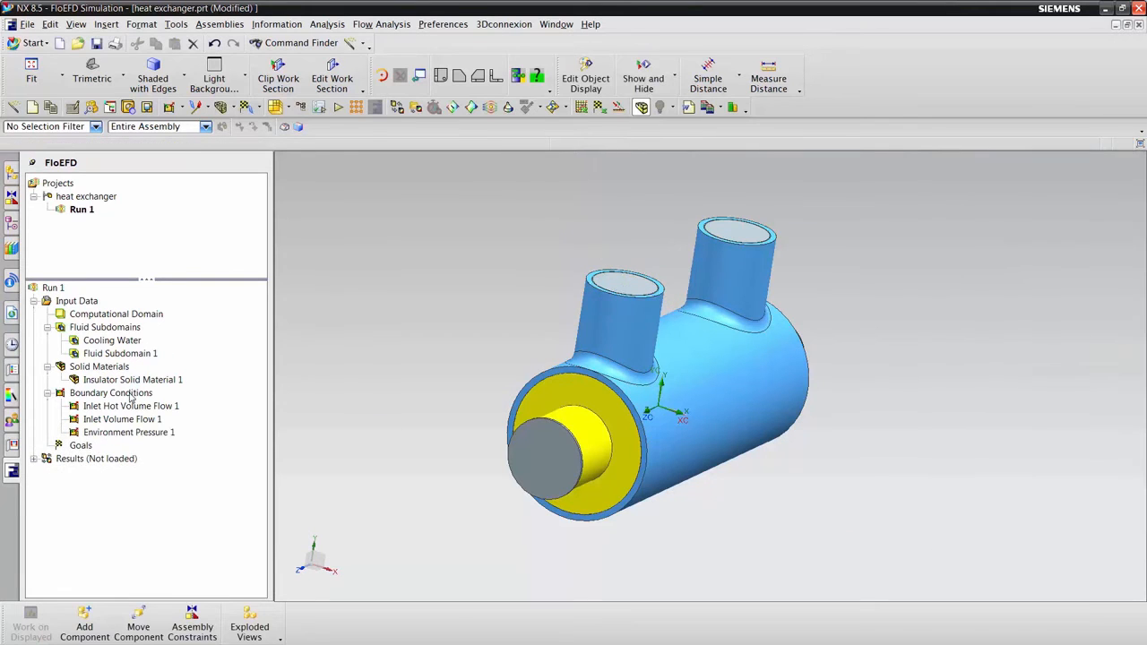
# Insert an Environment Pressure boundary condition on the lid face at the central tube's end opposite the hot inlet
pyautogui.rightClick(128, 397)
pyautogui.click(183, 402)
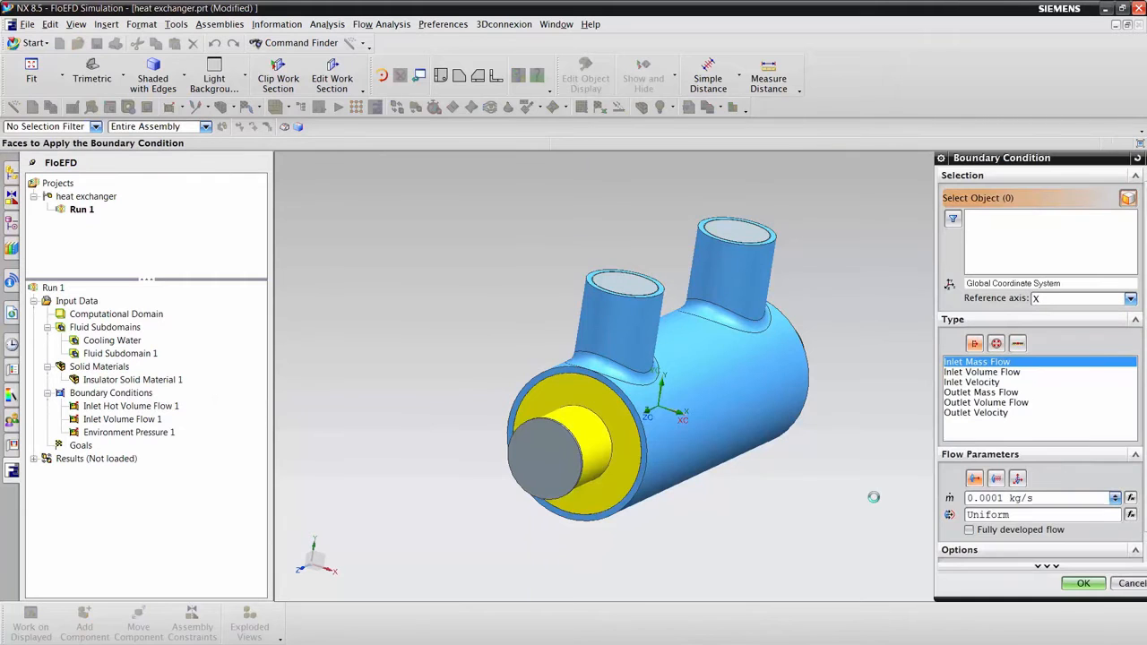
pyautogui.moveTo(873, 500); pyautogui.dragTo(891, 448, button='middle')
pyautogui.moveTo(898, 410); pyautogui.dragTo(868, 361, button='middle')
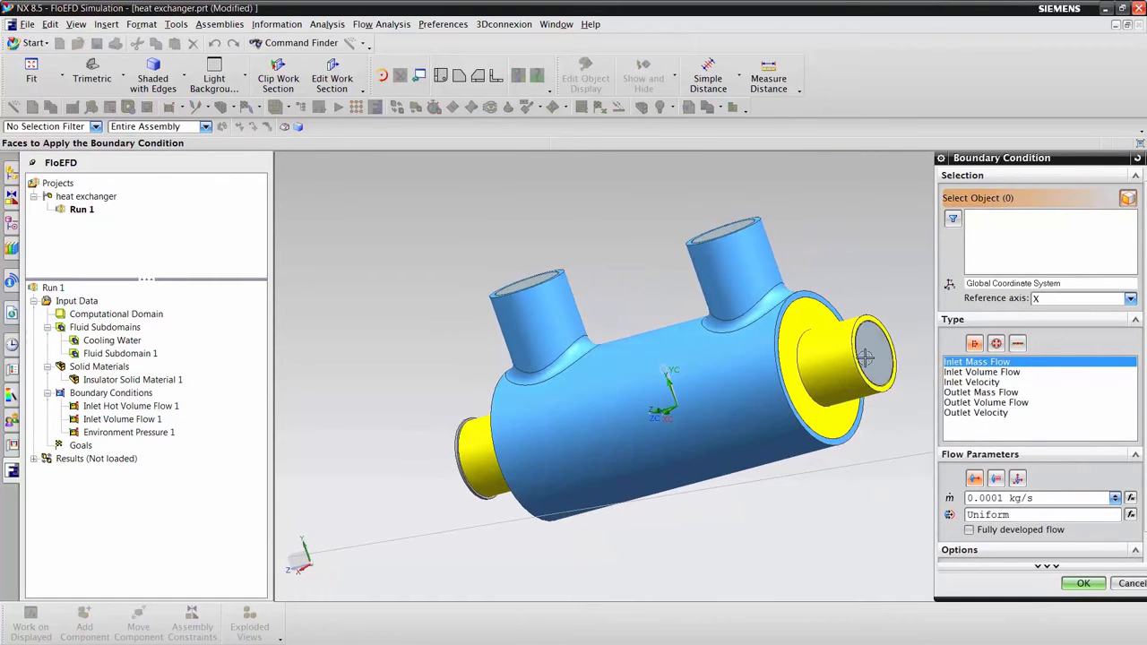
pyautogui.click(865, 359)
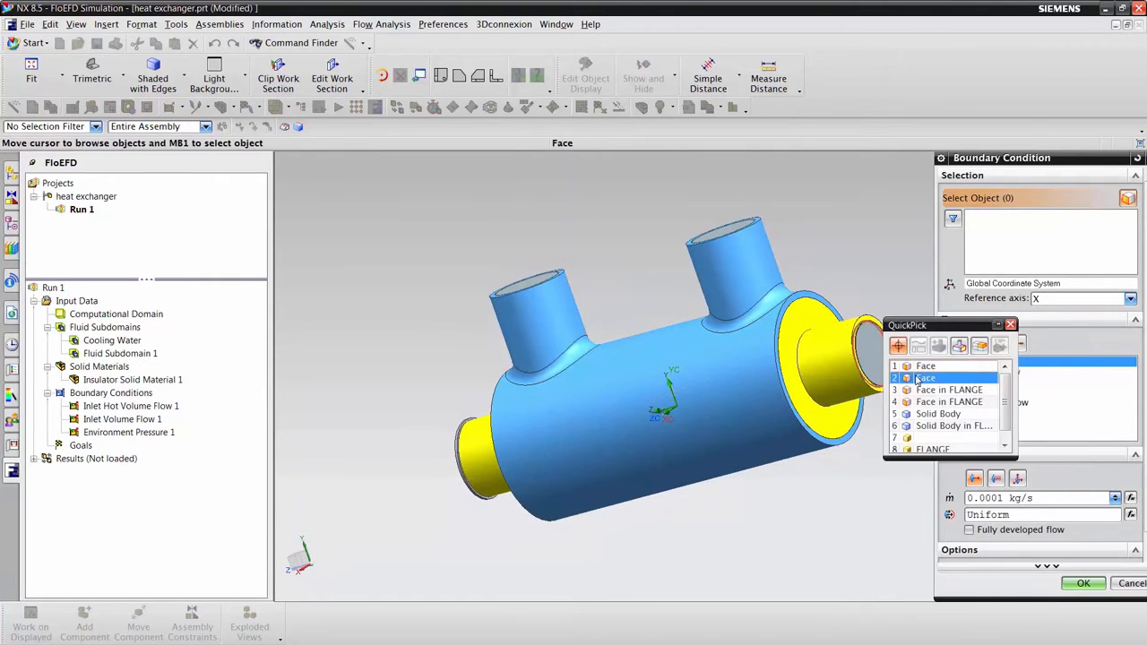
pyautogui.click(906, 365)
pyautogui.click(984, 344)
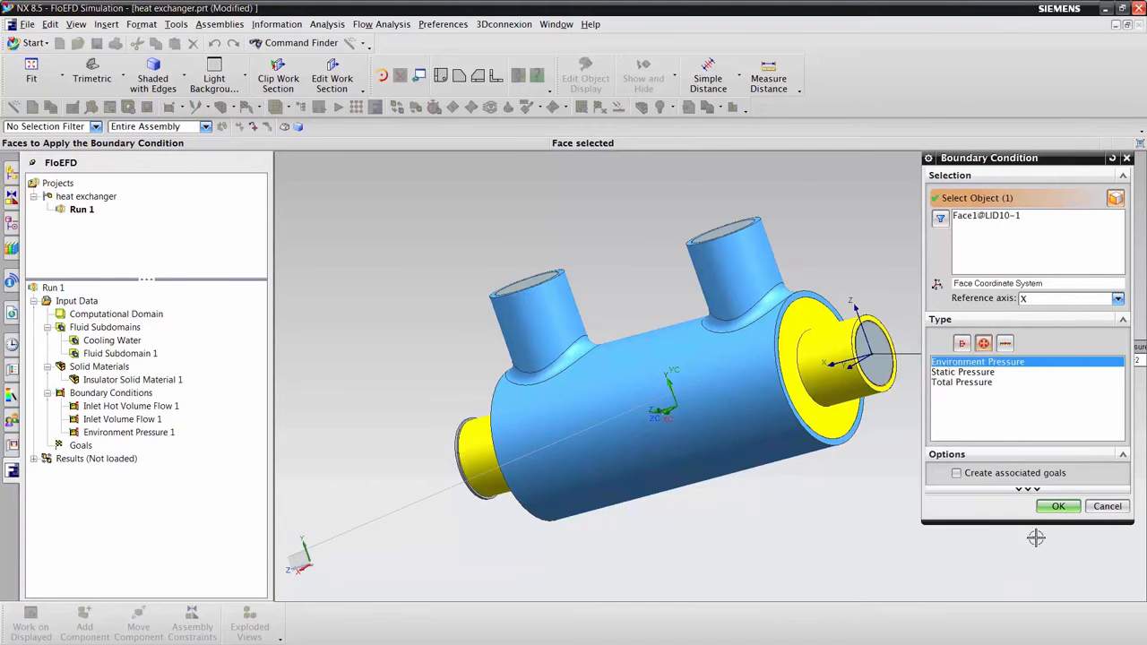
pyautogui.click(1058, 508)
pyautogui.moveTo(1031, 529); pyautogui.dragTo(893, 579, button='middle')
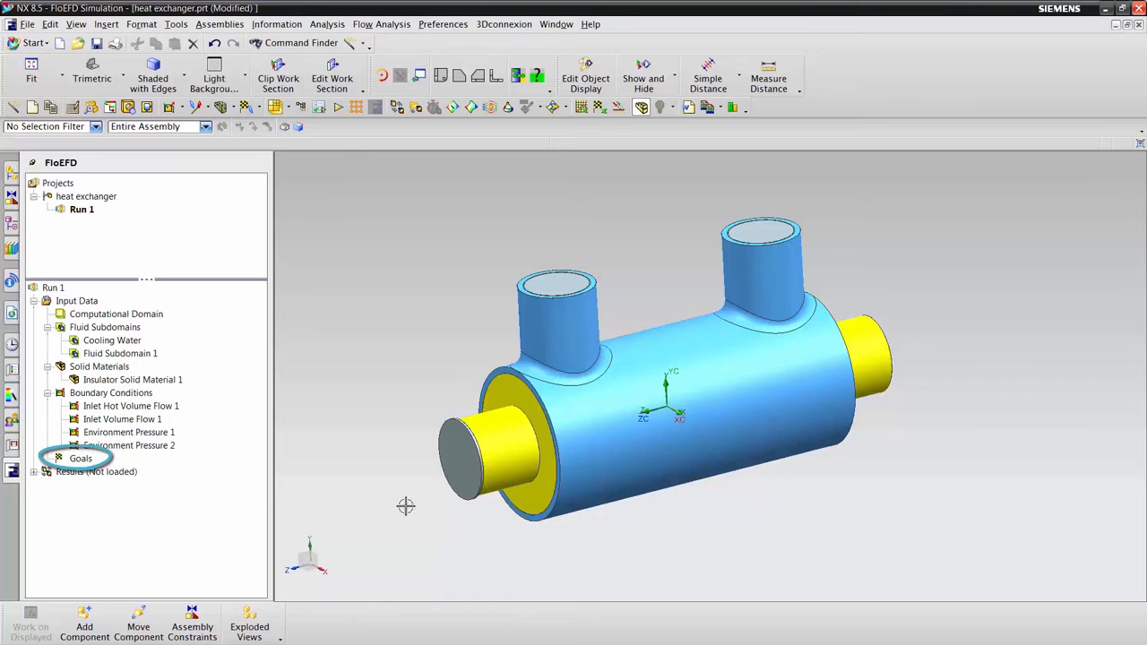
# Insert global goals for the minimum and maximum Temperature (Fluid)
pyautogui.rightClick(80, 459)
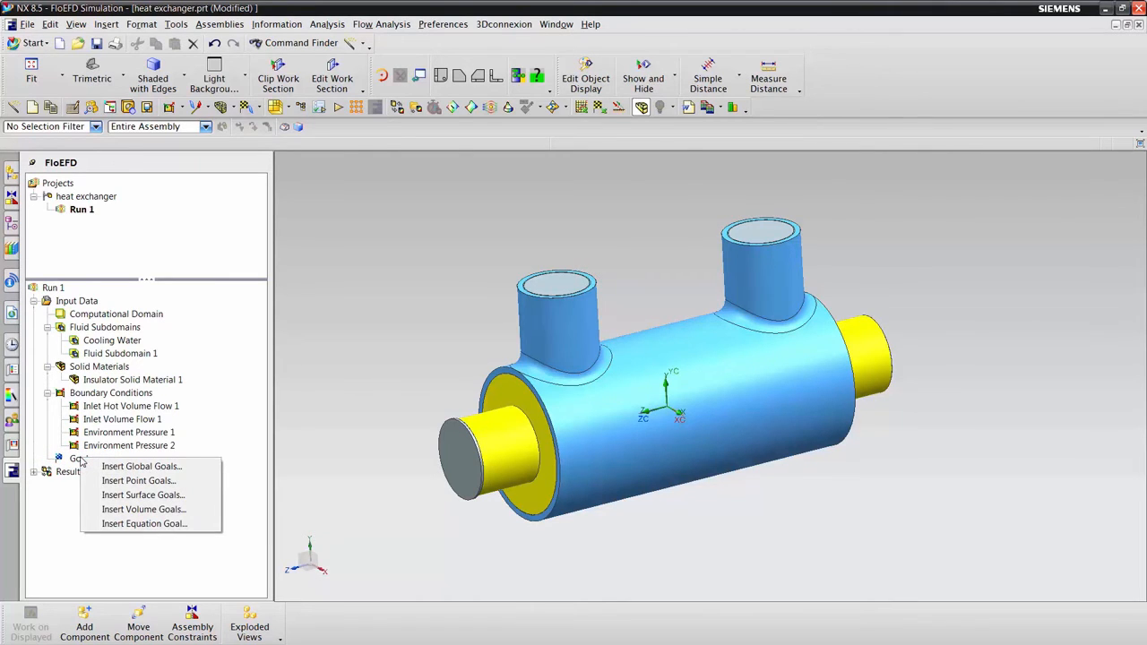
pyautogui.click(109, 468)
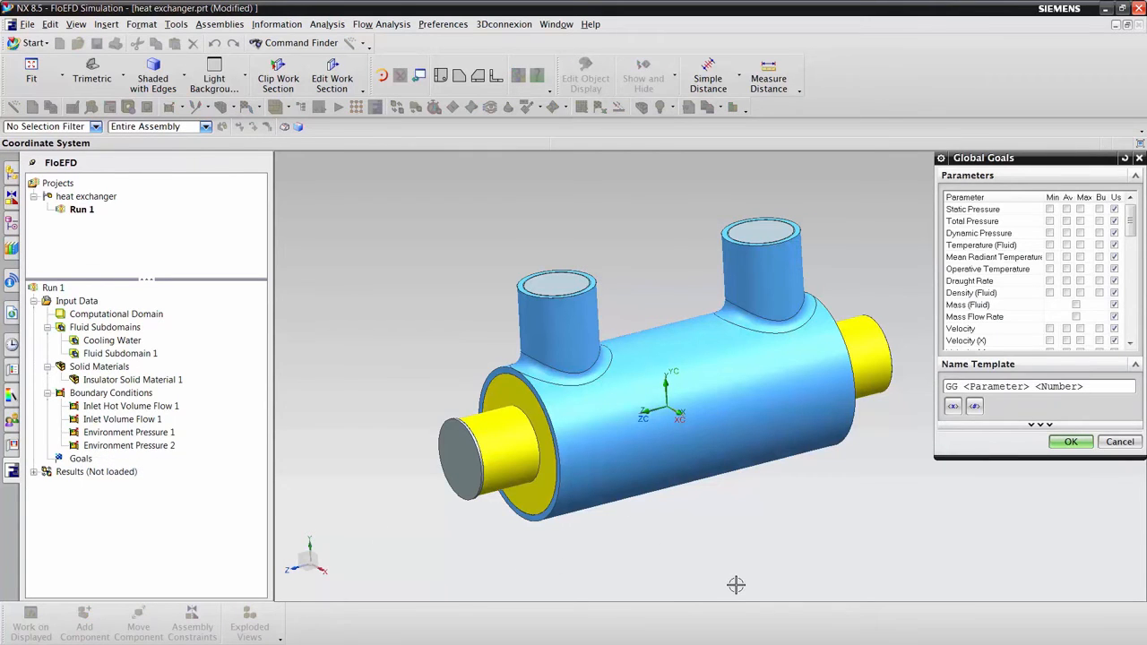
pyautogui.click(1049, 245)
pyautogui.click(1080, 244)
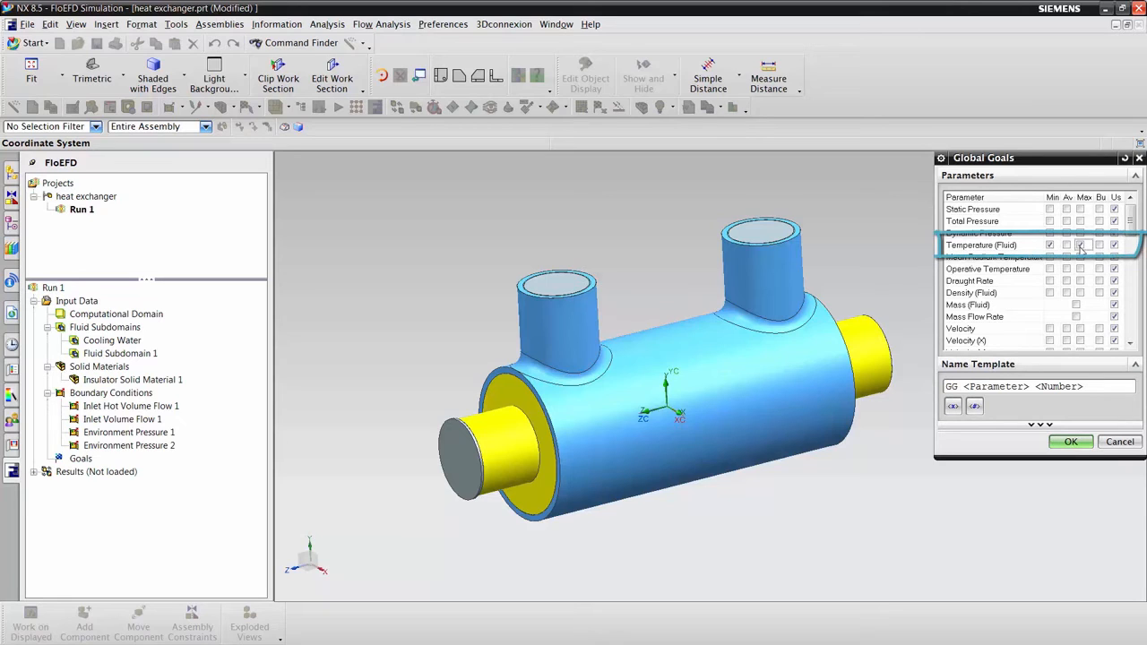
pyautogui.click(1071, 443)
# Insert a Heat Transfer Rate surface goal on the internal tube's face, adding Tube after SG in the name template
pyautogui.click(81, 459)
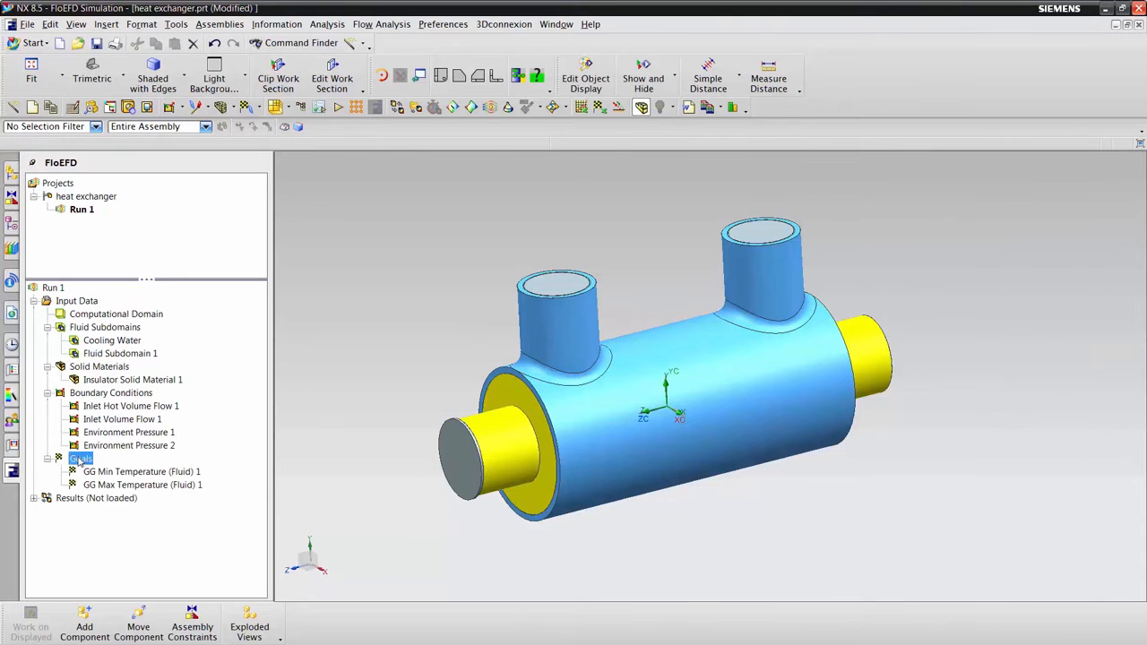
pyautogui.rightClick(81, 459)
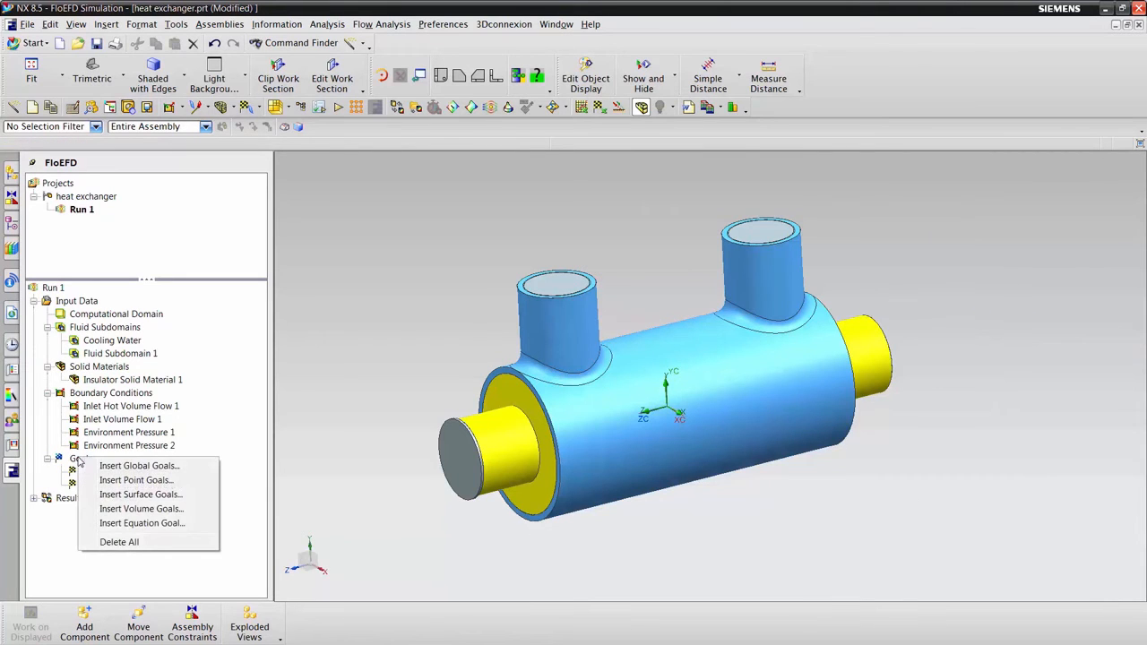
pyautogui.click(138, 495)
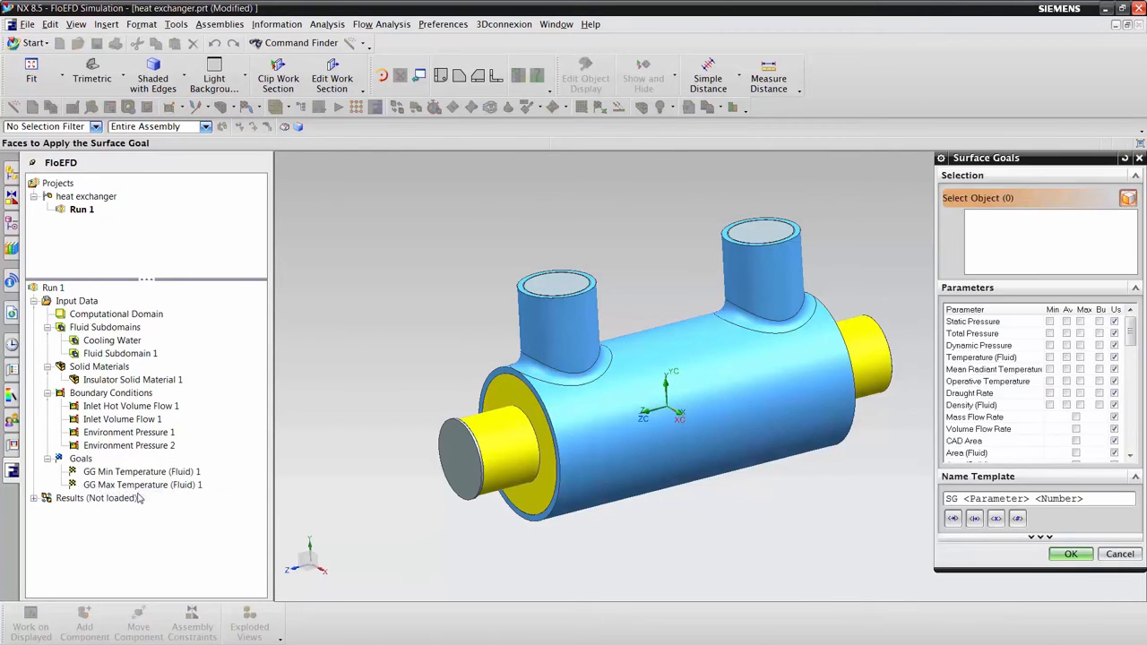
pyautogui.click(711, 389)
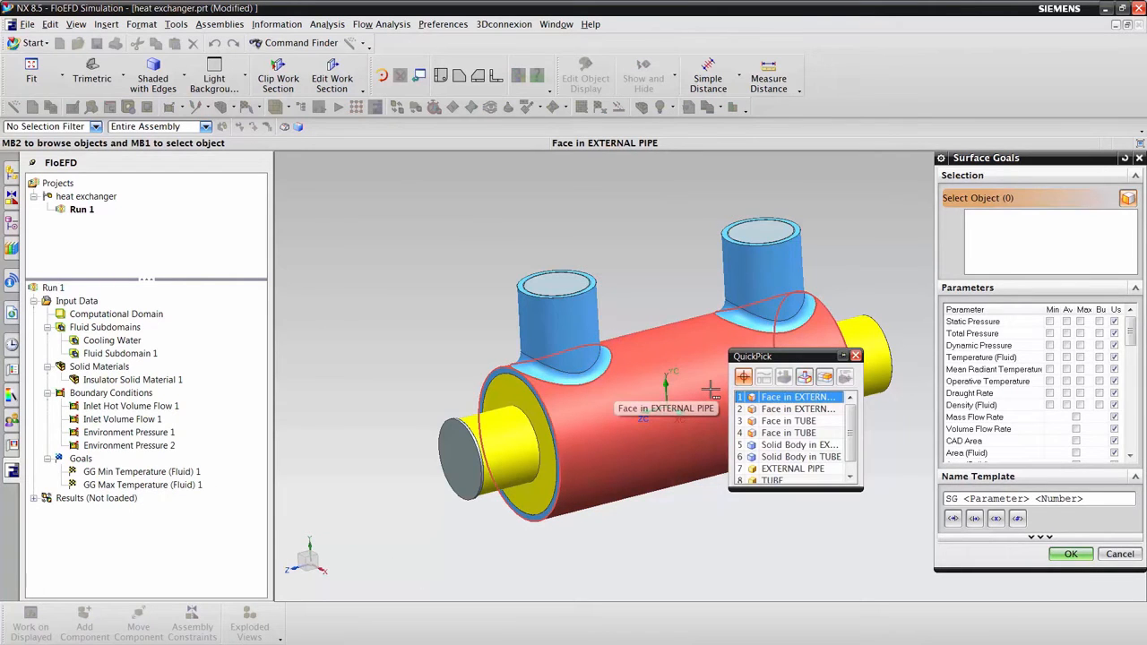
pyautogui.click(788, 433)
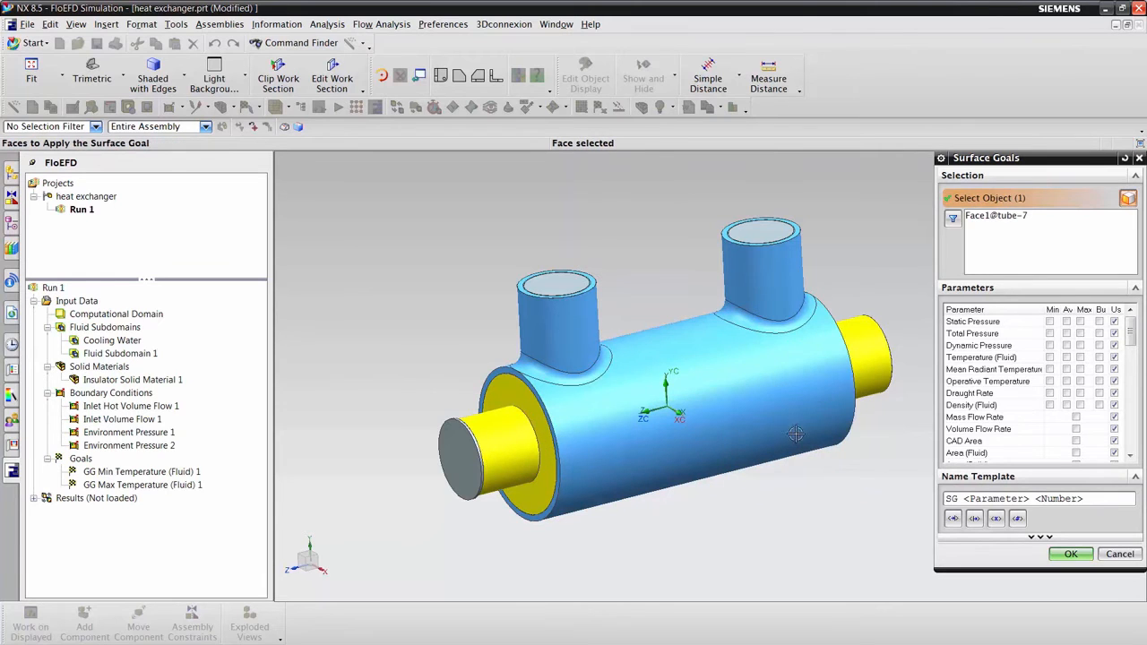
pyautogui.scroll(-5, 1009, 407)
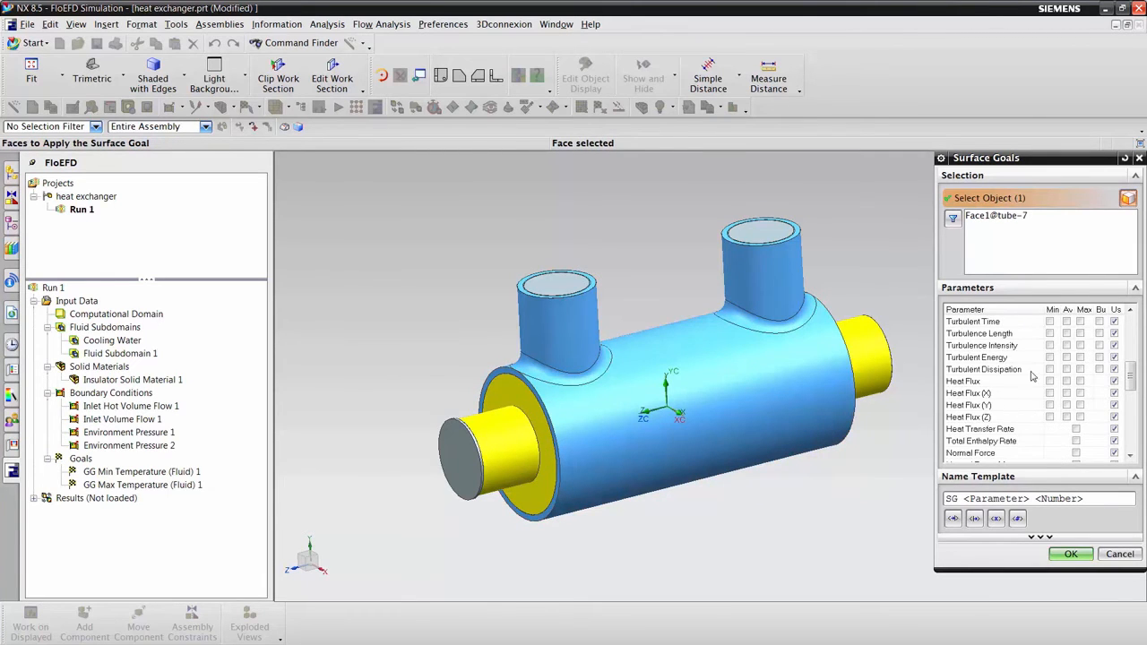
pyautogui.click(1076, 429)
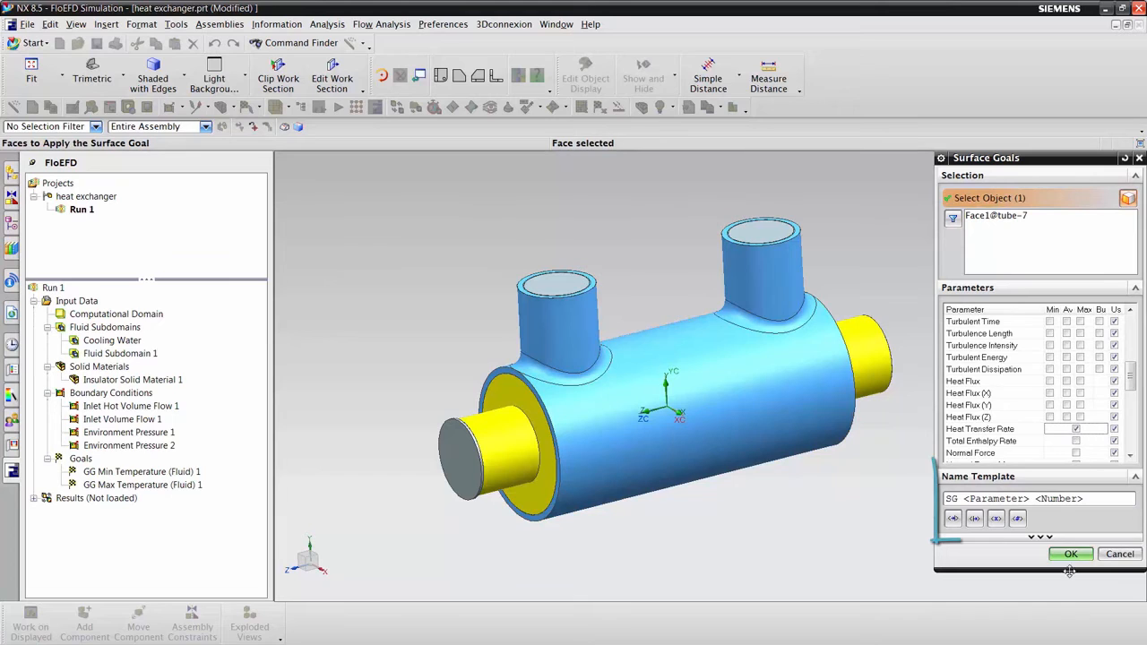
pyautogui.click(965, 499)
pyautogui.write('Tube')
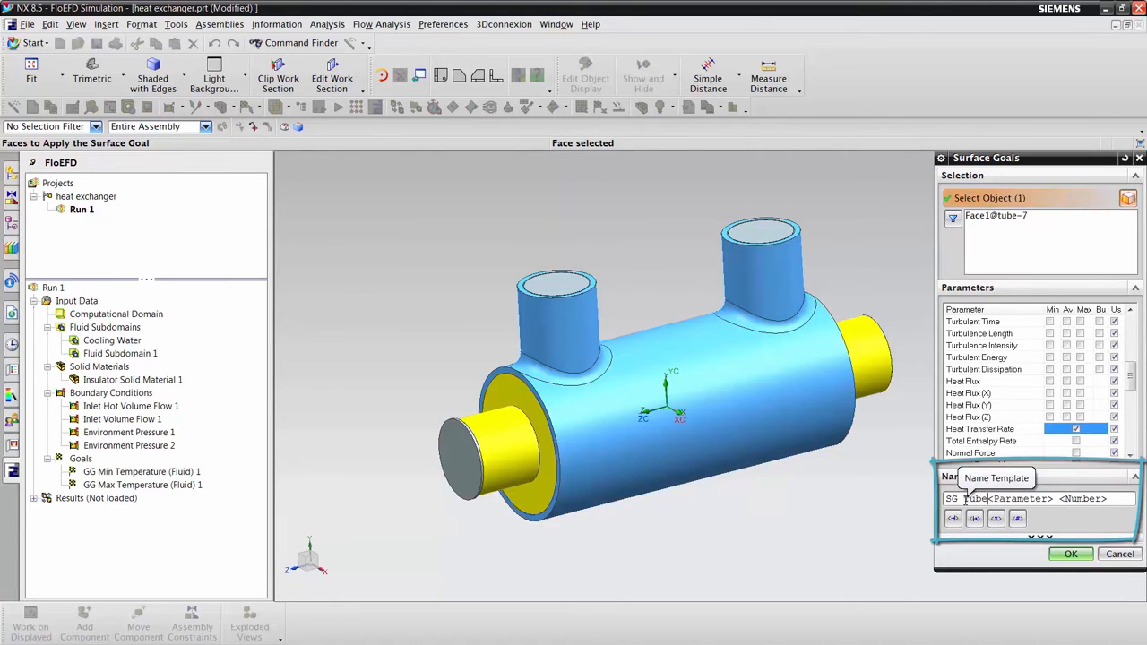
pyautogui.click(1071, 554)
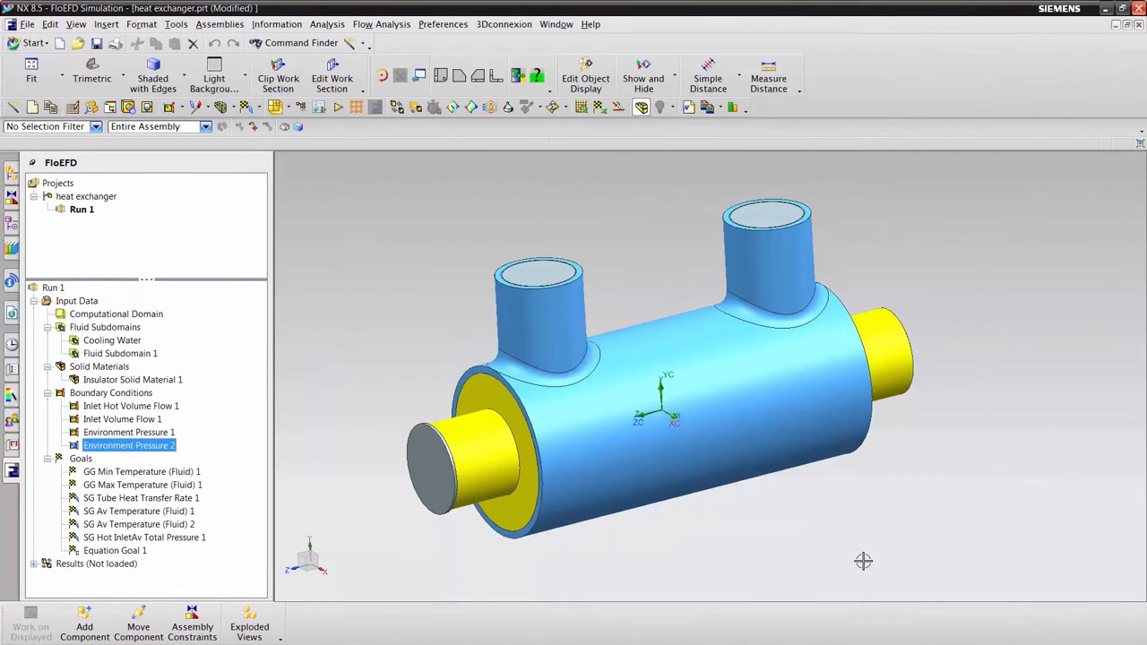
# Run a new calculation on this computer using 8 CPUs, with Solve and Load results enabled
pyautogui.click(339, 108)
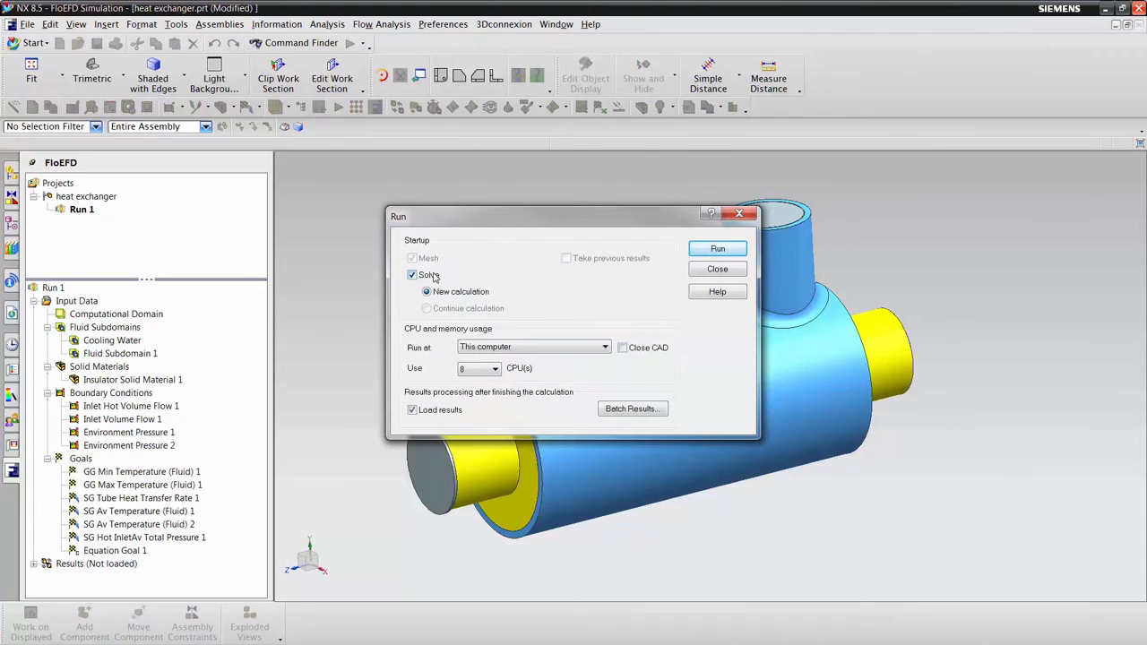
pyautogui.click(703, 246)
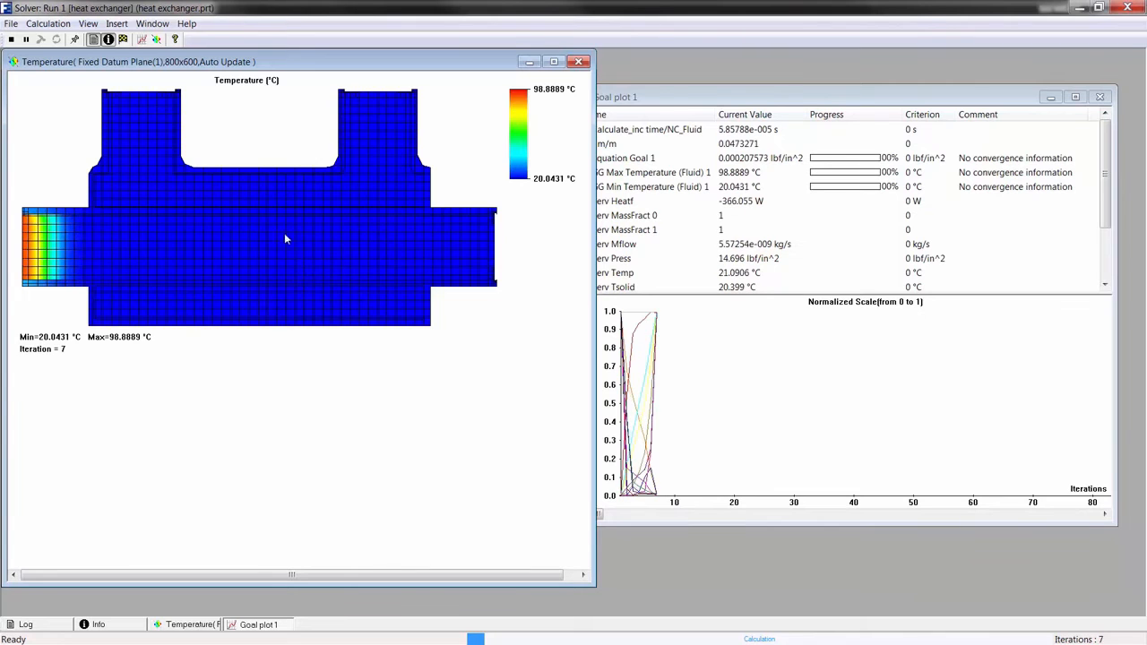
# Enlarge the goal list in the solver's goal plot to monitor convergence, and minimize the temperature preview window
pyautogui.click(705, 283)
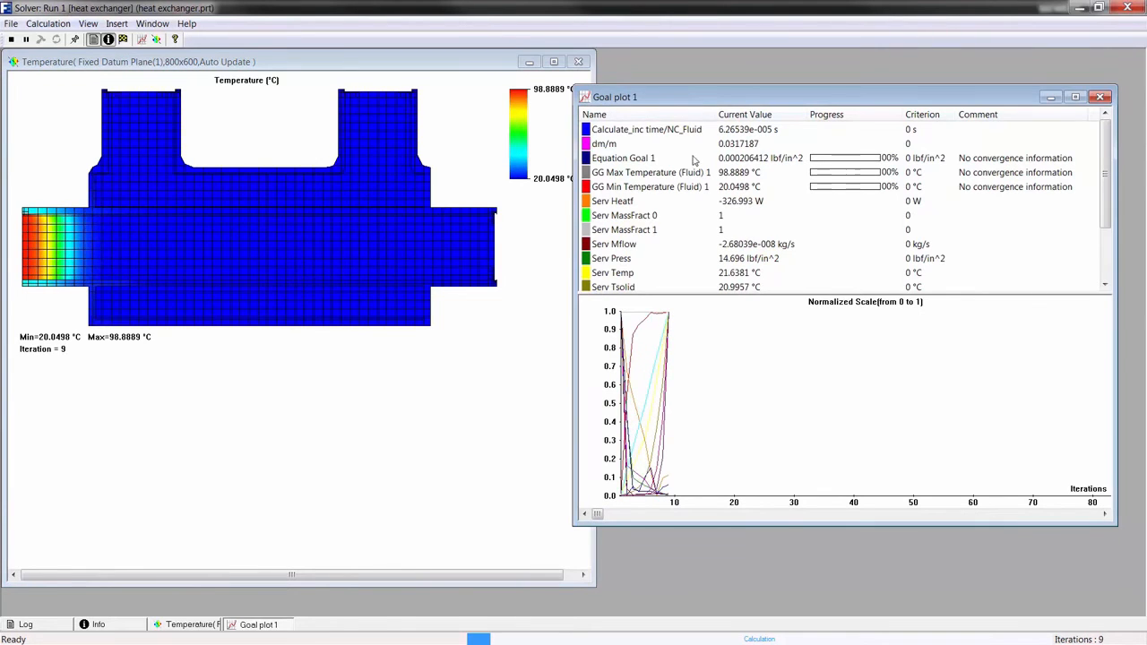
pyautogui.moveTo(707, 296); pyautogui.dragTo(717, 391)
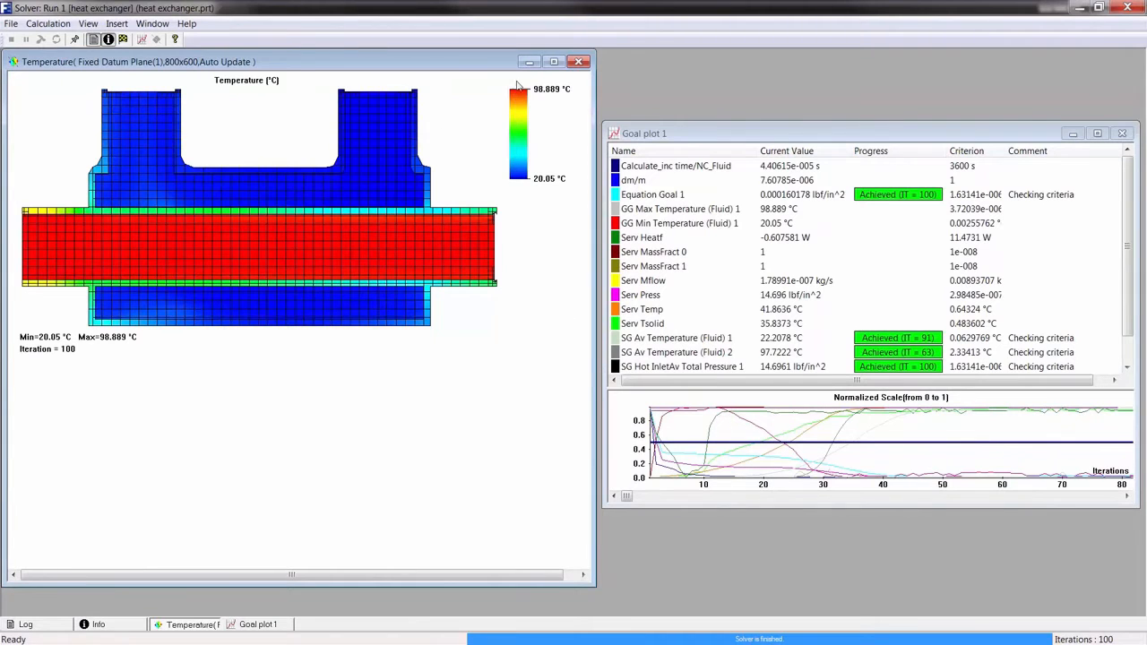
pyautogui.click(529, 62)
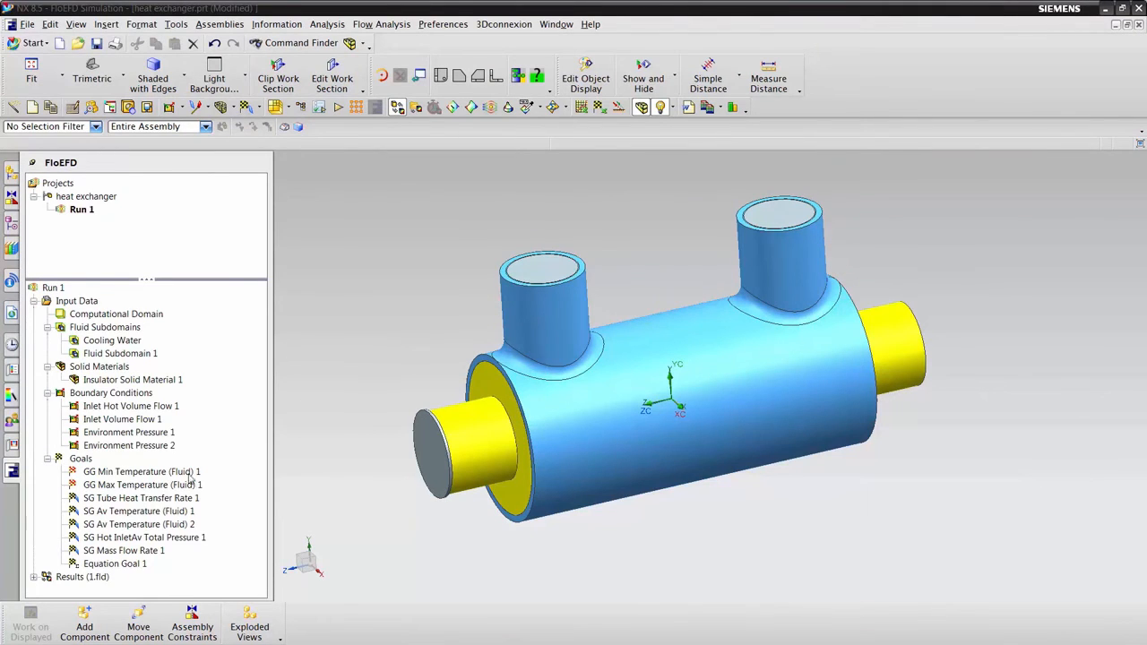
# Start a new cut plot in the results, using Fixed Datum Plane (0) as its section plane
pyautogui.click(33, 577)
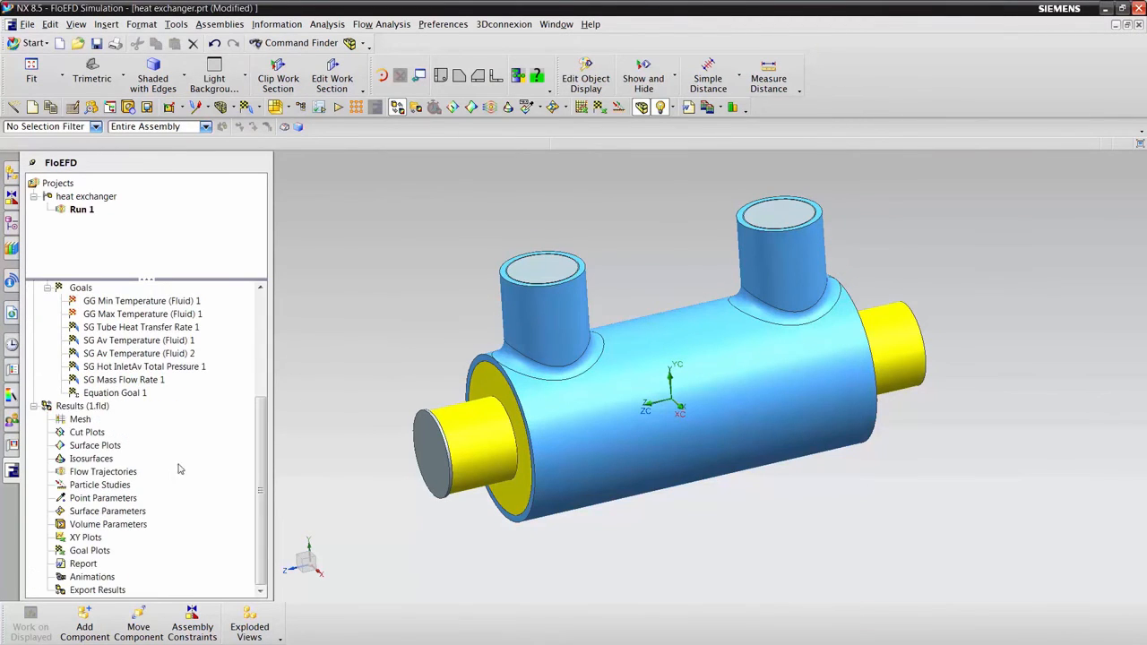
pyautogui.rightClick(94, 435)
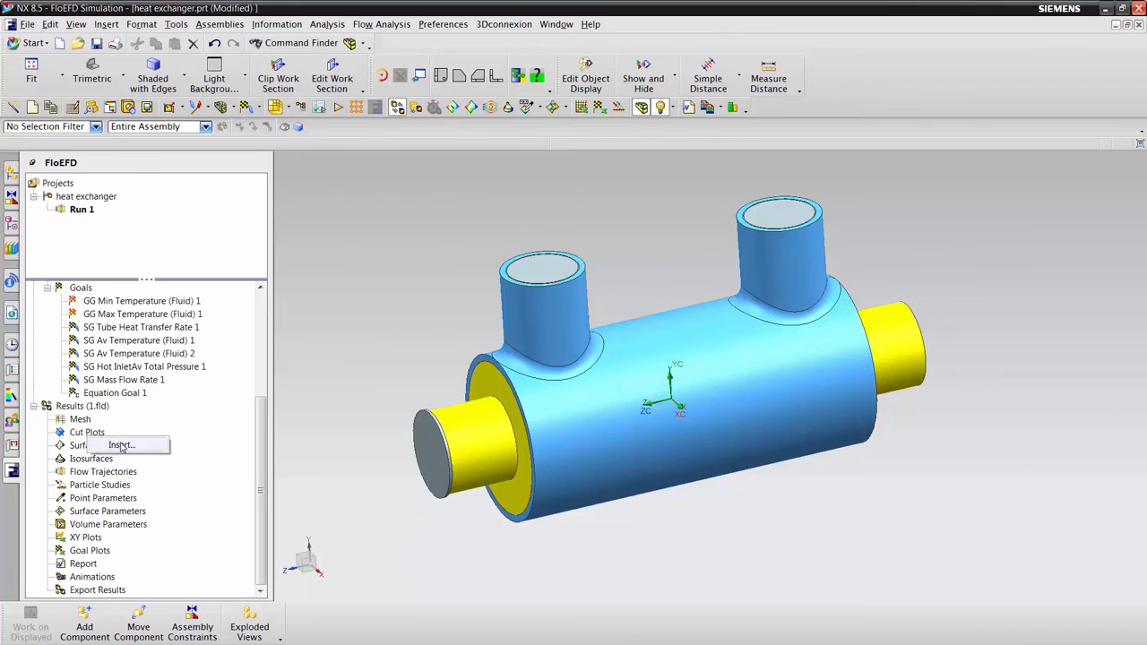
pyautogui.click(122, 444)
pyautogui.rightClick(122, 446)
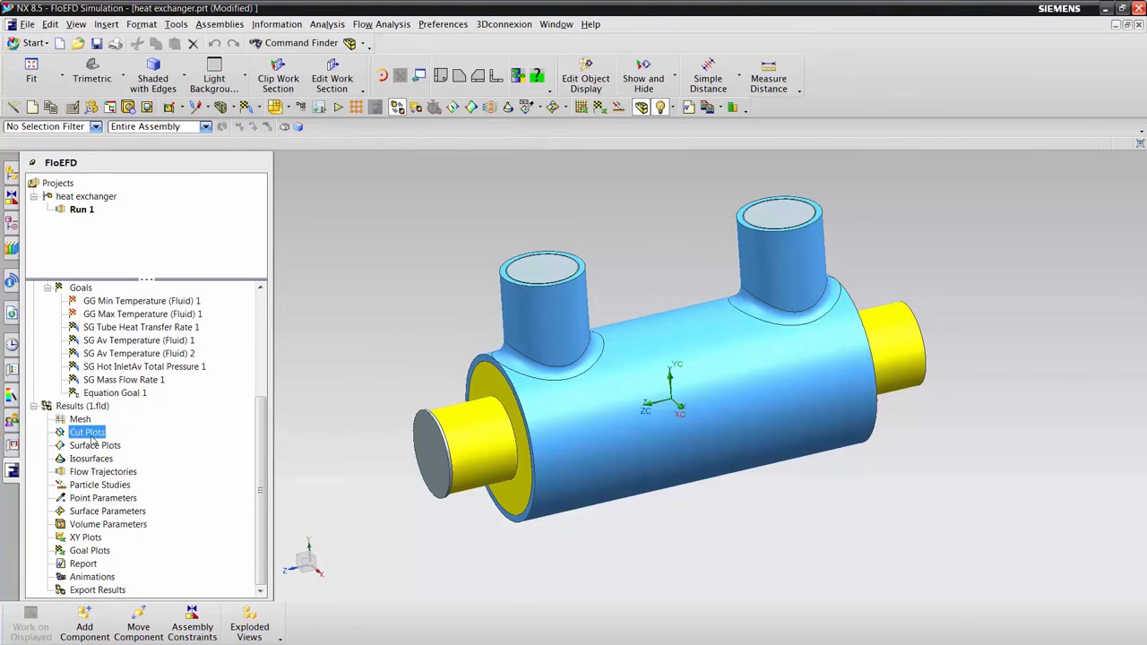
pyautogui.click(135, 446)
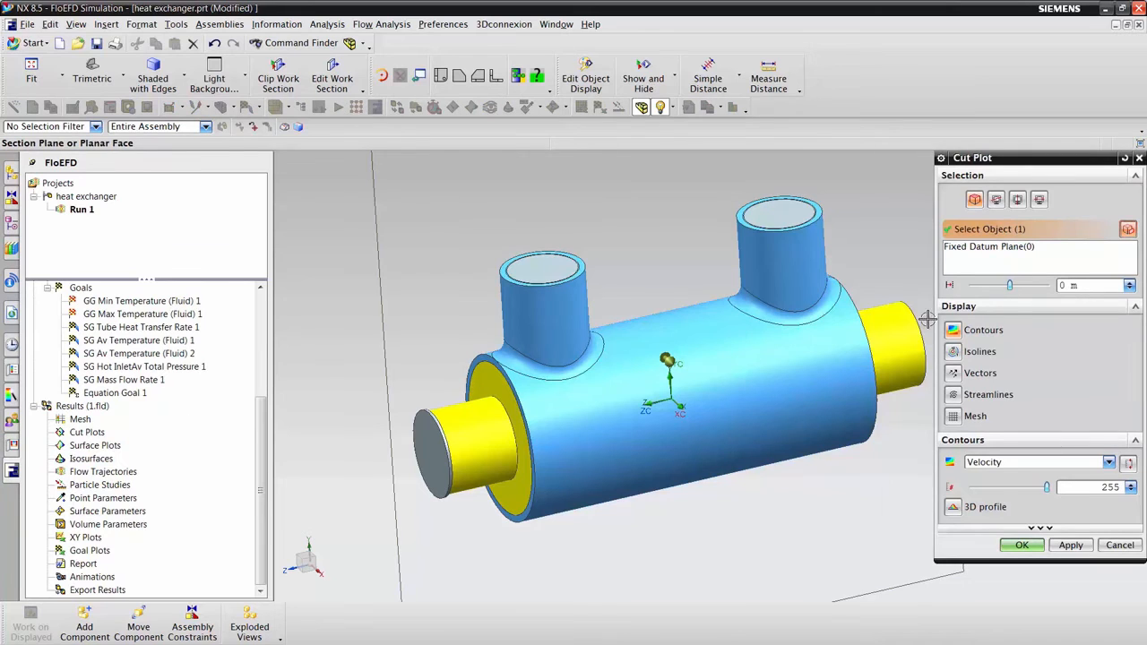
pyautogui.click(983, 247)
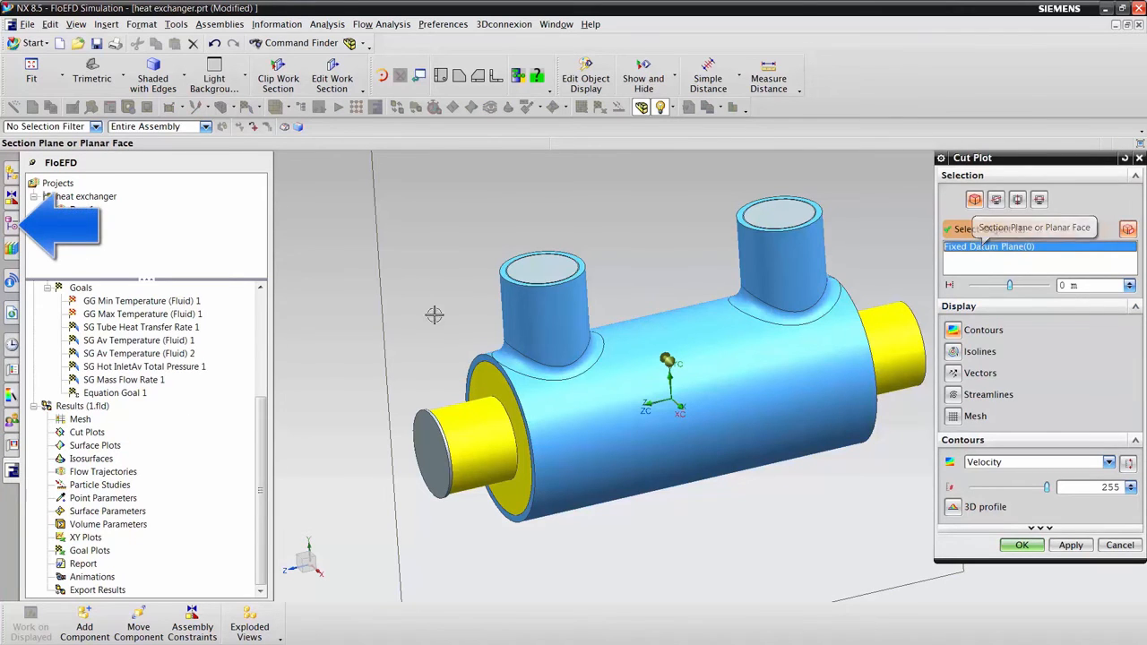
pyautogui.click(11, 221)
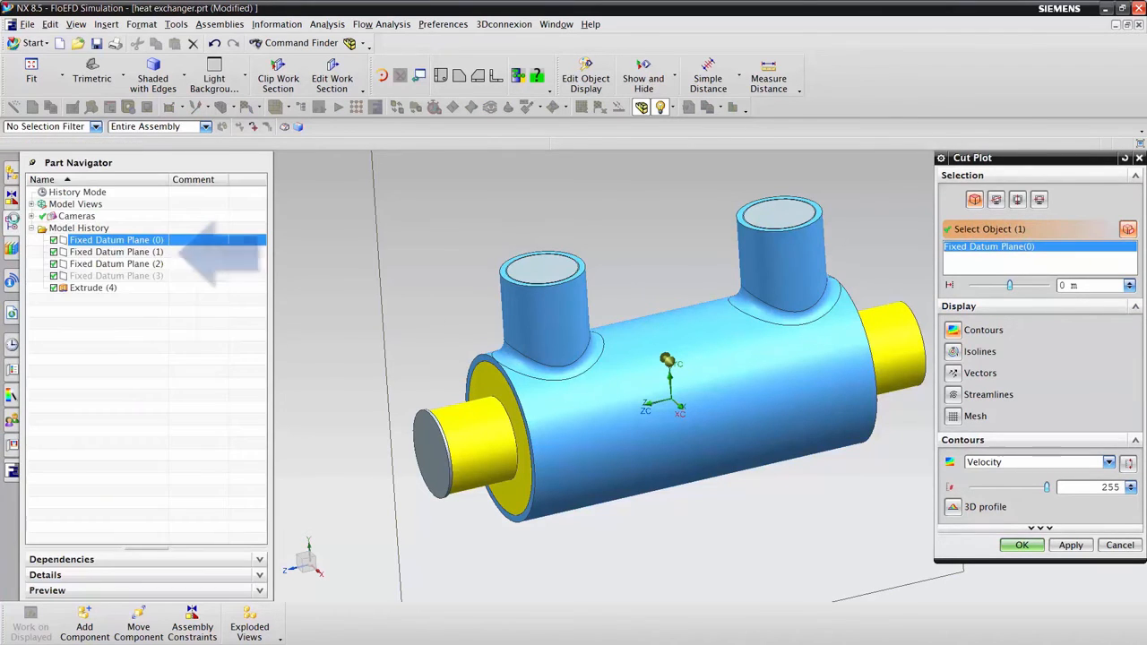
pyautogui.click(130, 251)
pyautogui.click(125, 263)
pyautogui.click(130, 241)
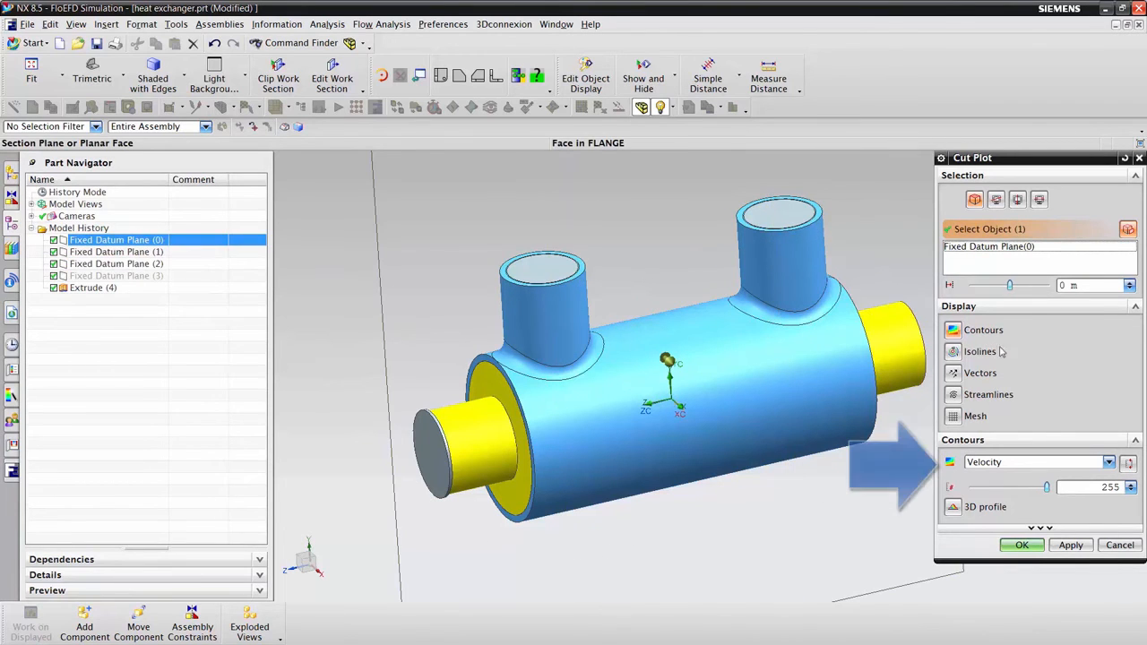
# Create the cut plot with Temperature contours and hide the model geometry
pyautogui.click(1109, 462)
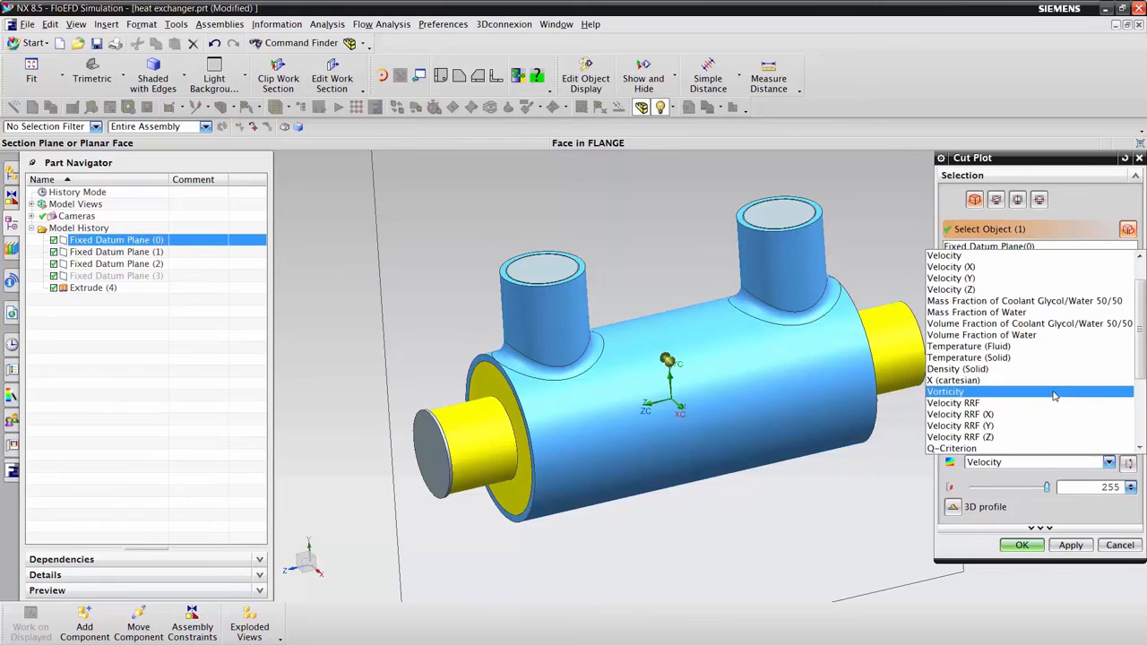
pyautogui.scroll(1, 1053, 394)
pyautogui.click(1000, 269)
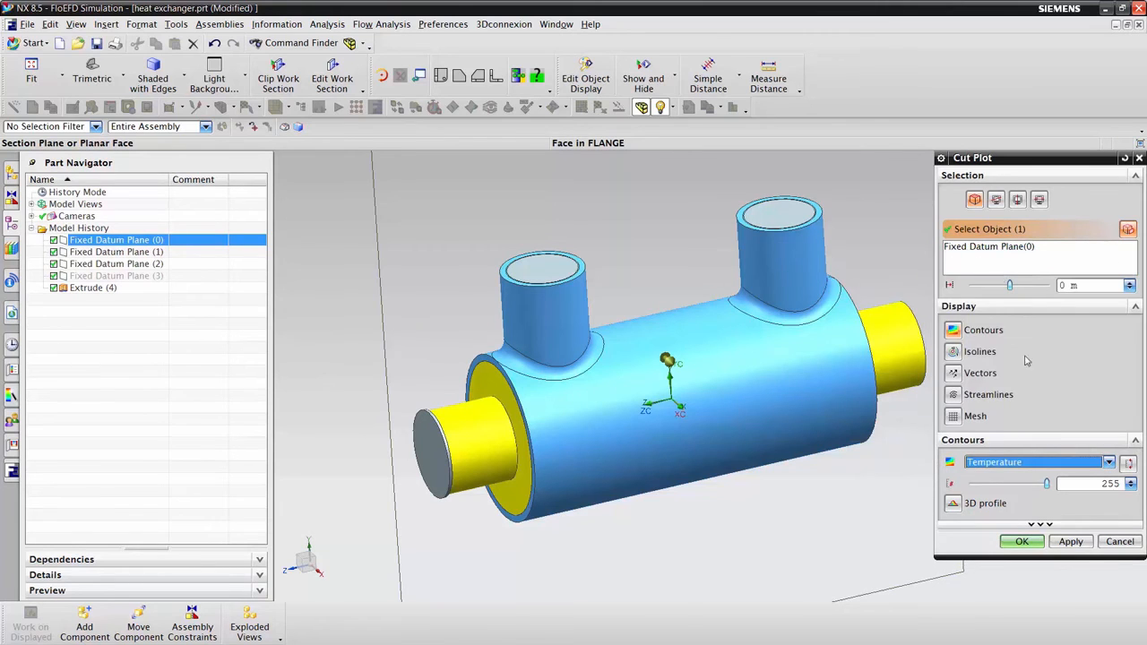
pyautogui.click(1022, 542)
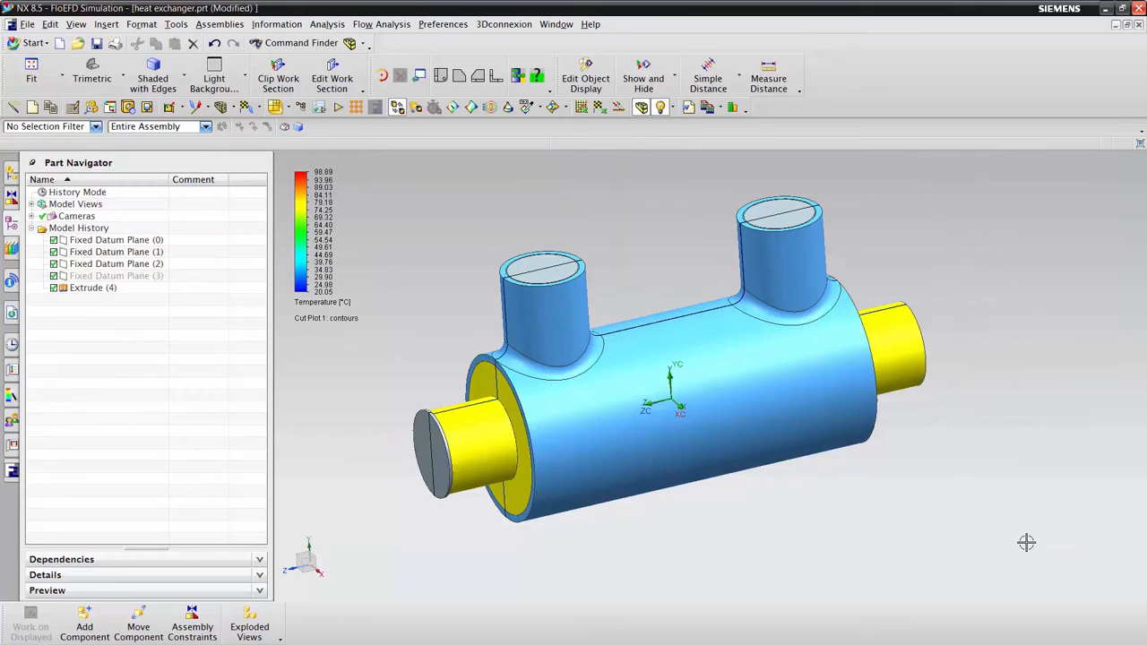
pyautogui.click(642, 108)
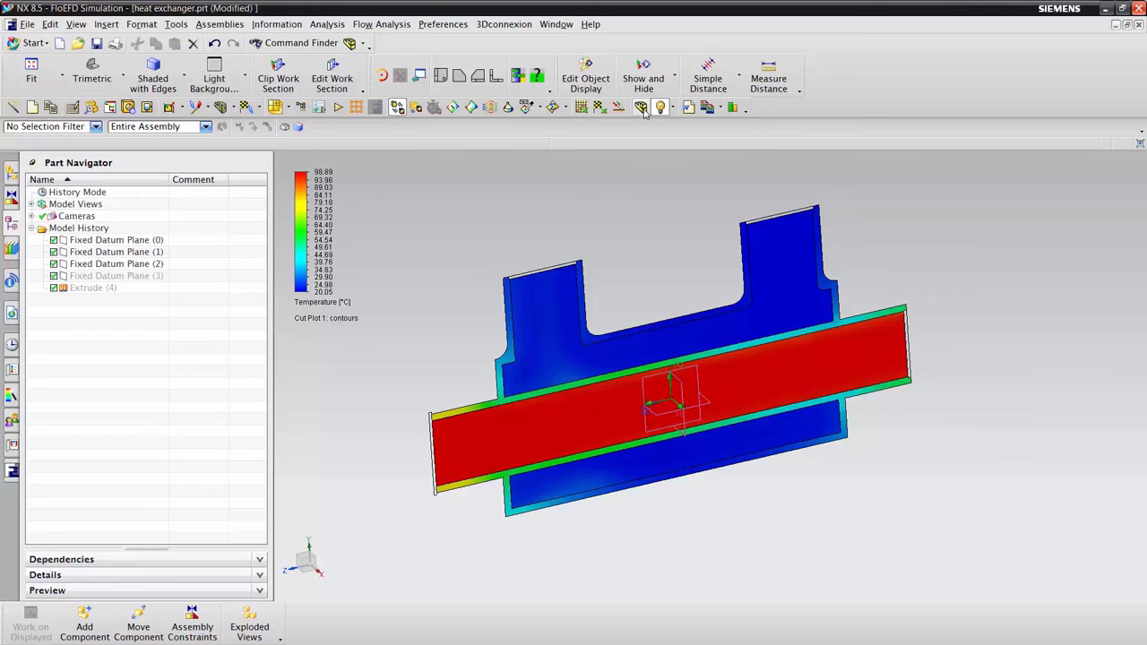
# Start a new surface plot in the results with the tube component as its selected surfaces
pyautogui.click(13, 471)
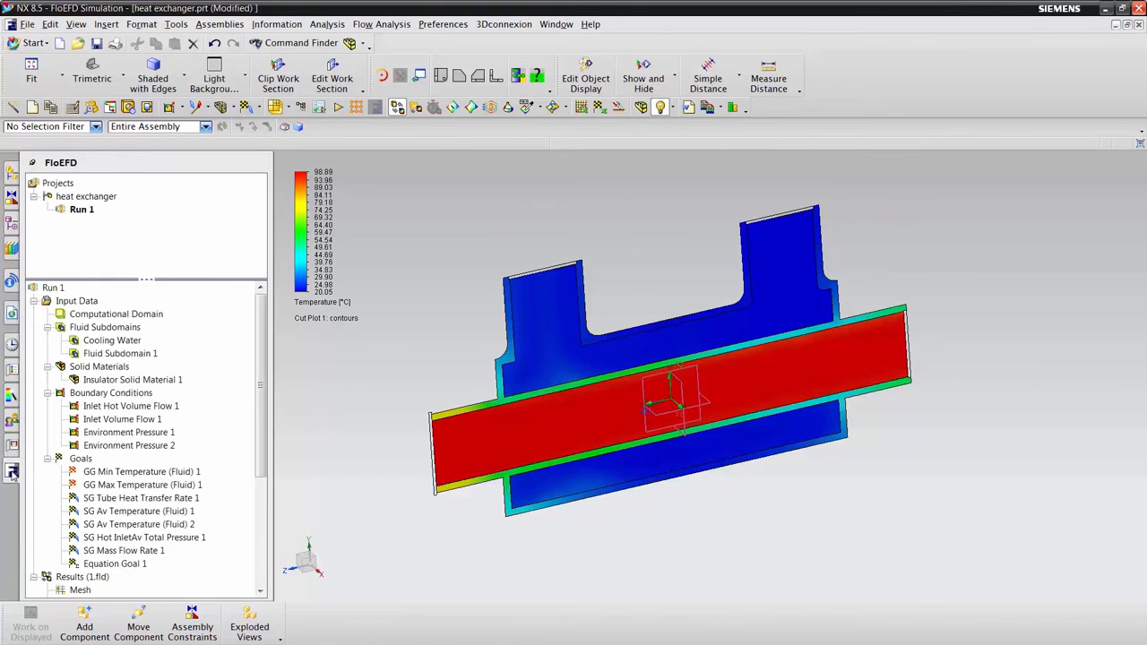
pyautogui.scroll(-5, 143, 475)
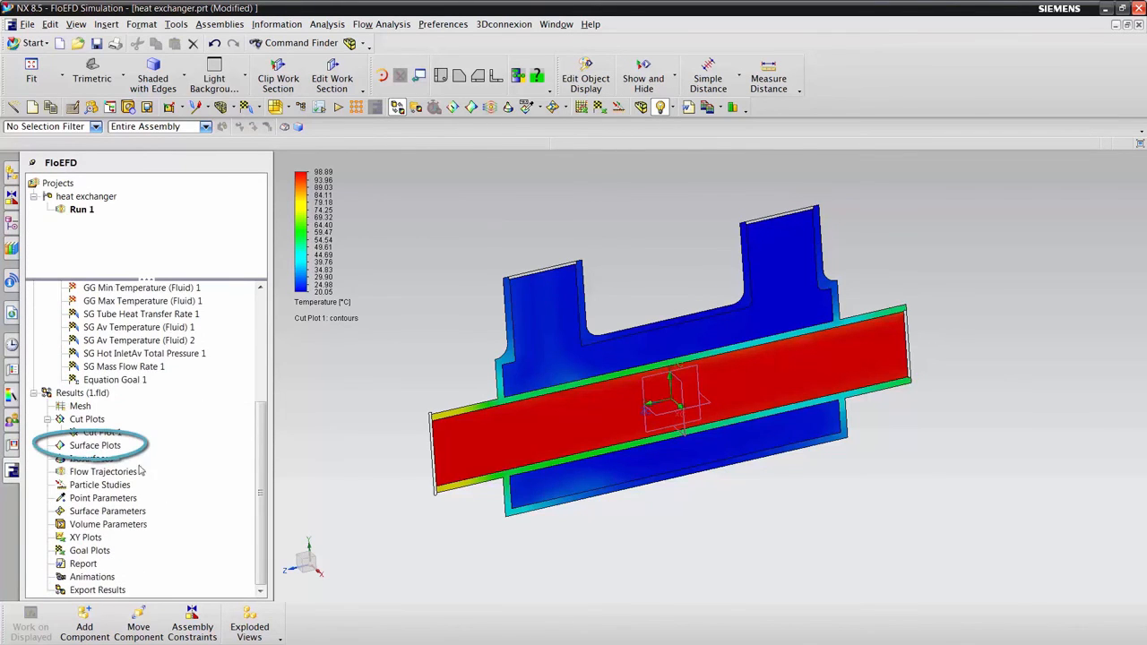
pyautogui.rightClick(90, 446)
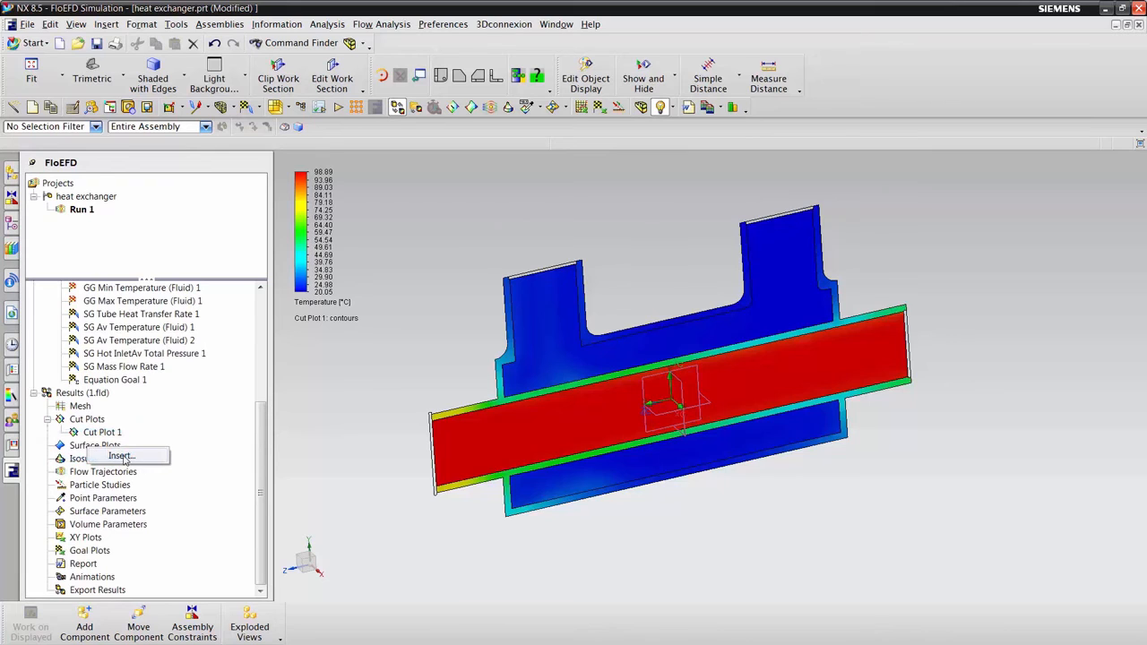
pyautogui.click(122, 458)
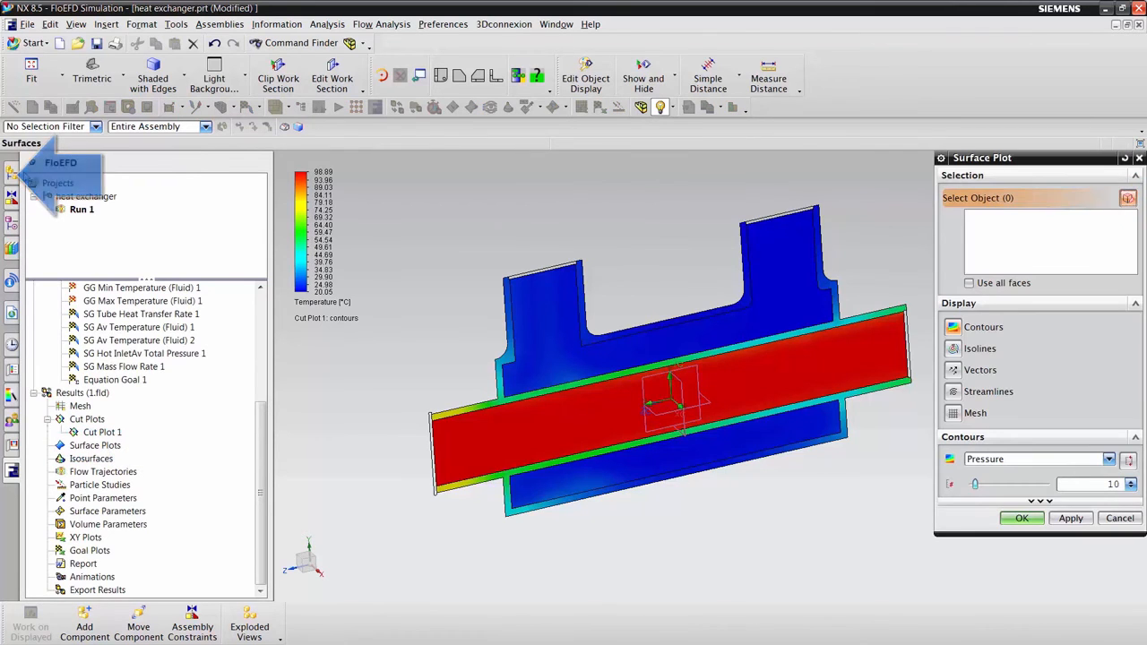
pyautogui.click(12, 175)
pyautogui.click(81, 300)
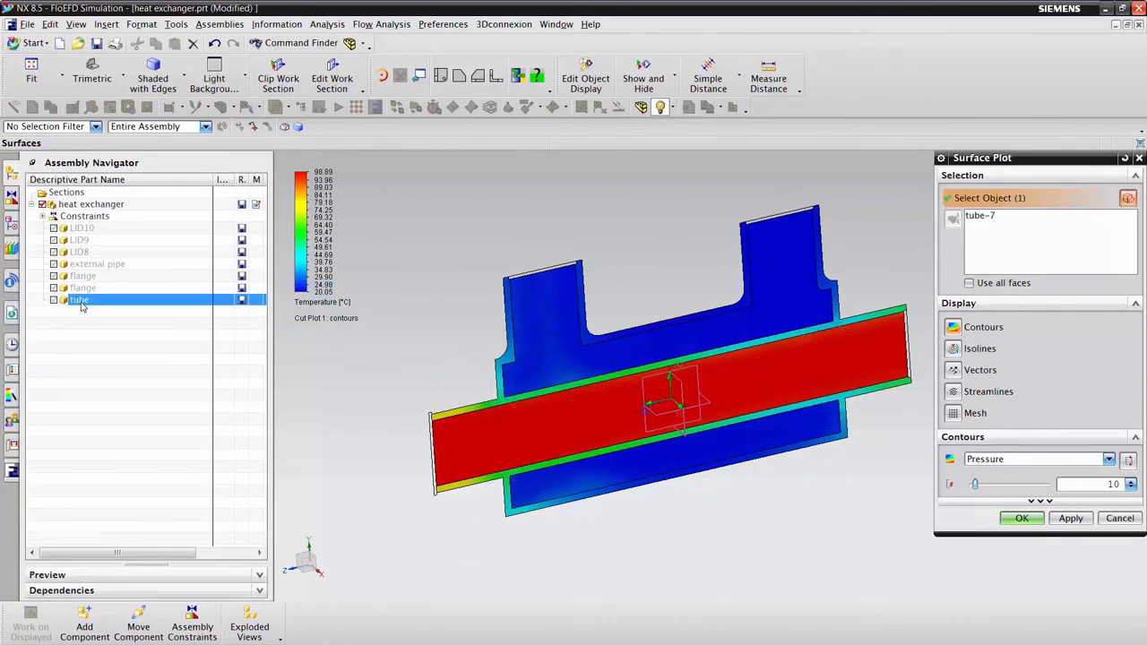
# Create the surface plot with Heat Transfer Coefficient contours and 255 levels
pyautogui.click(1110, 460)
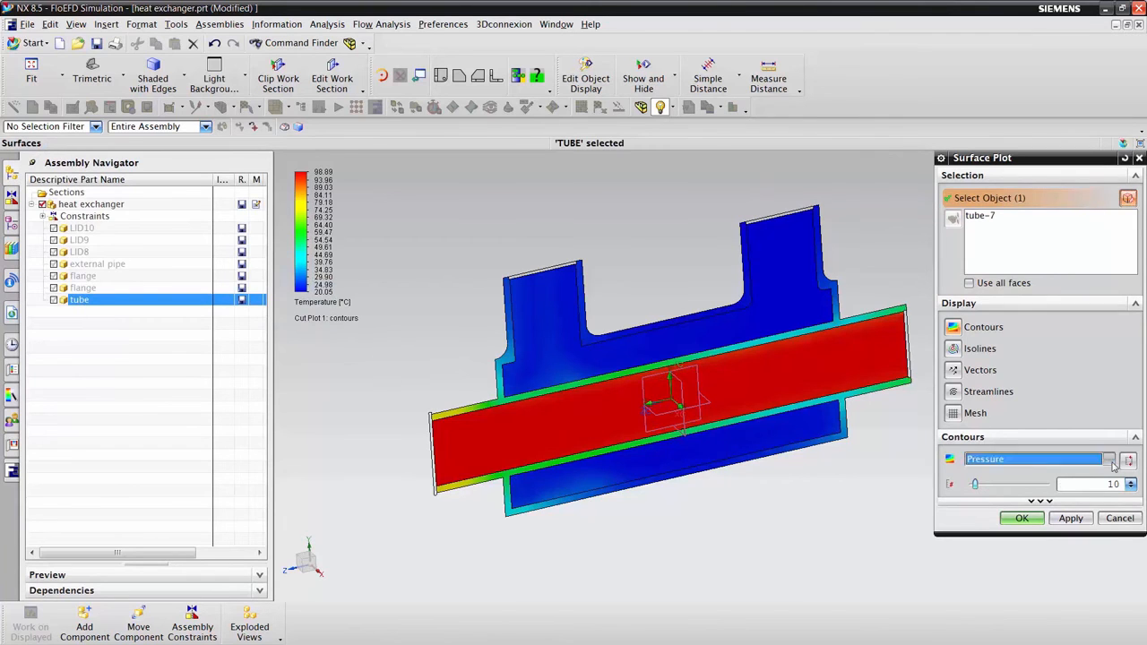
pyautogui.scroll(-5, 1060, 395)
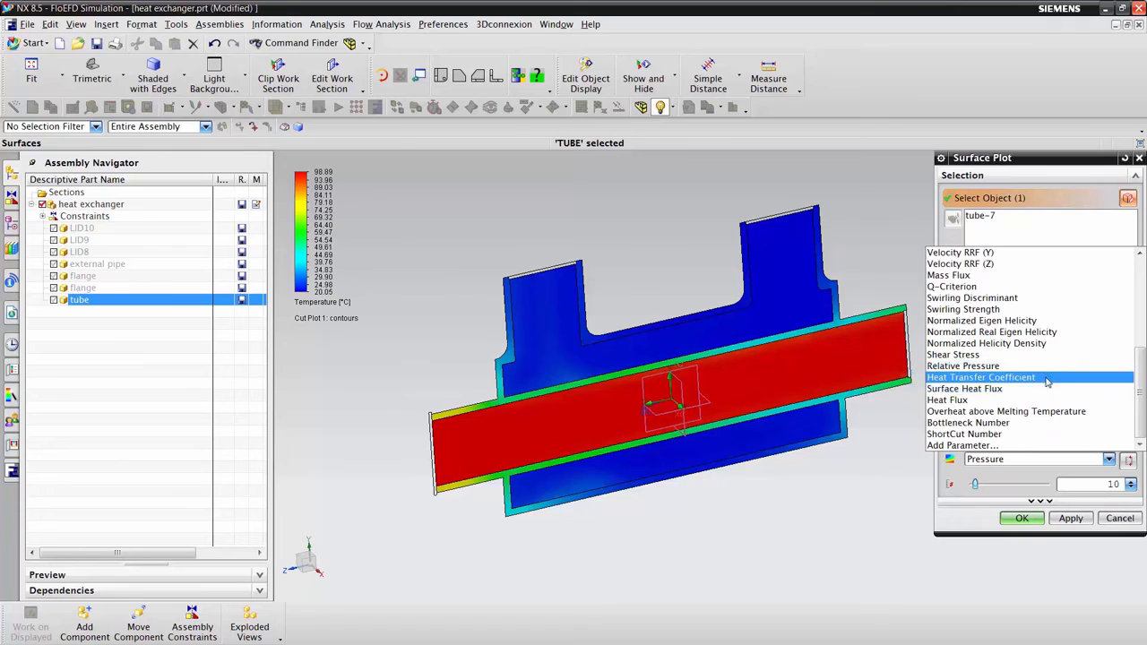
pyautogui.click(1047, 380)
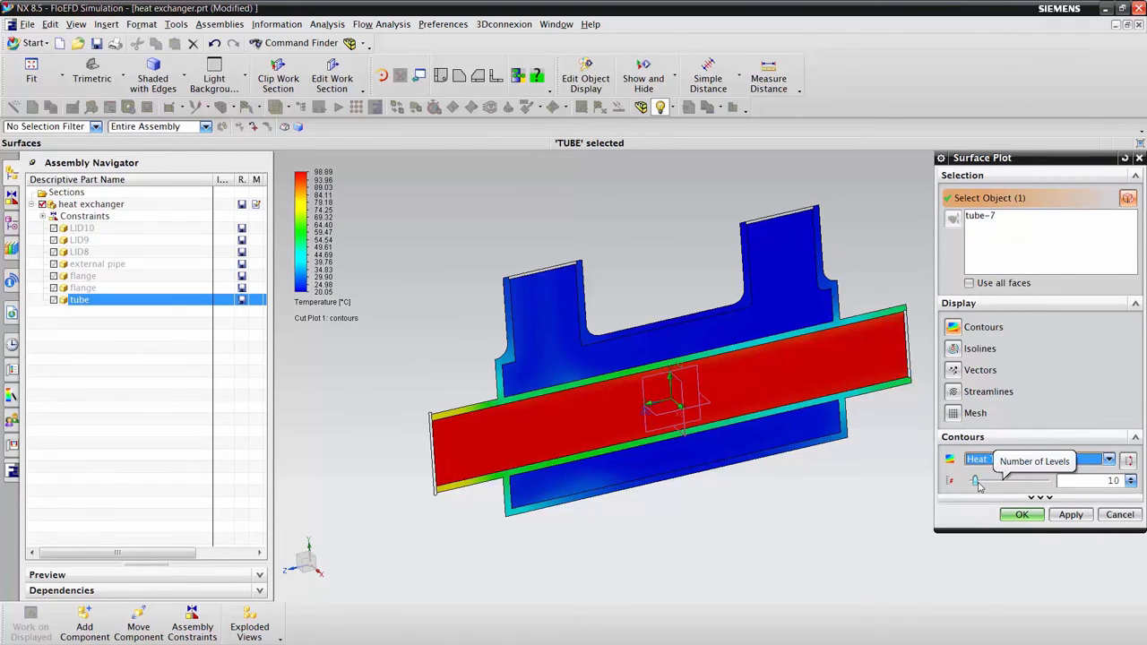
pyautogui.moveTo(975, 480); pyautogui.dragTo(1046, 481)
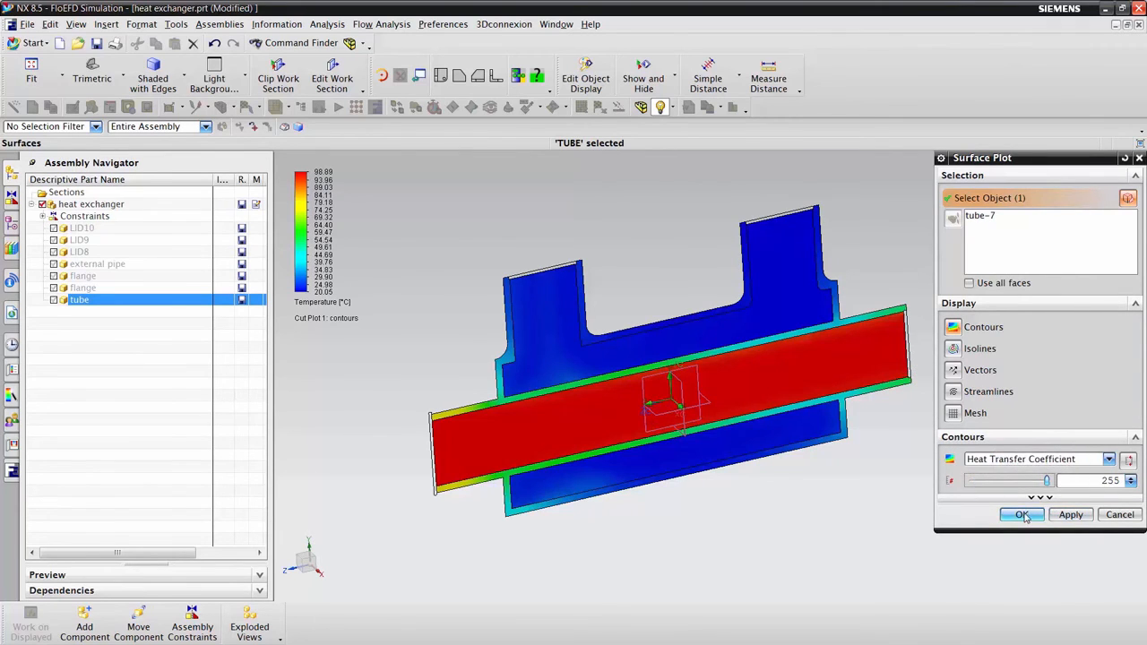
pyautogui.click(1023, 516)
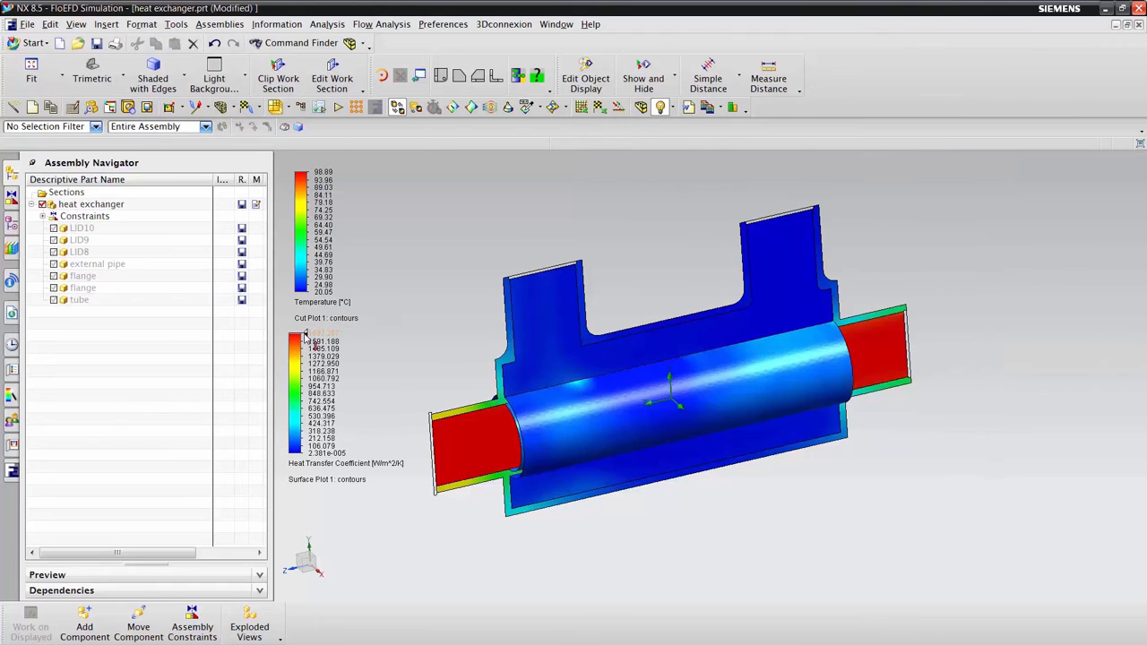
# Set the Heat Transfer Coefficient legend's range to the plot's own limits, from 44.089 to 490.673 W/m^2/K
pyautogui.click(323, 452)
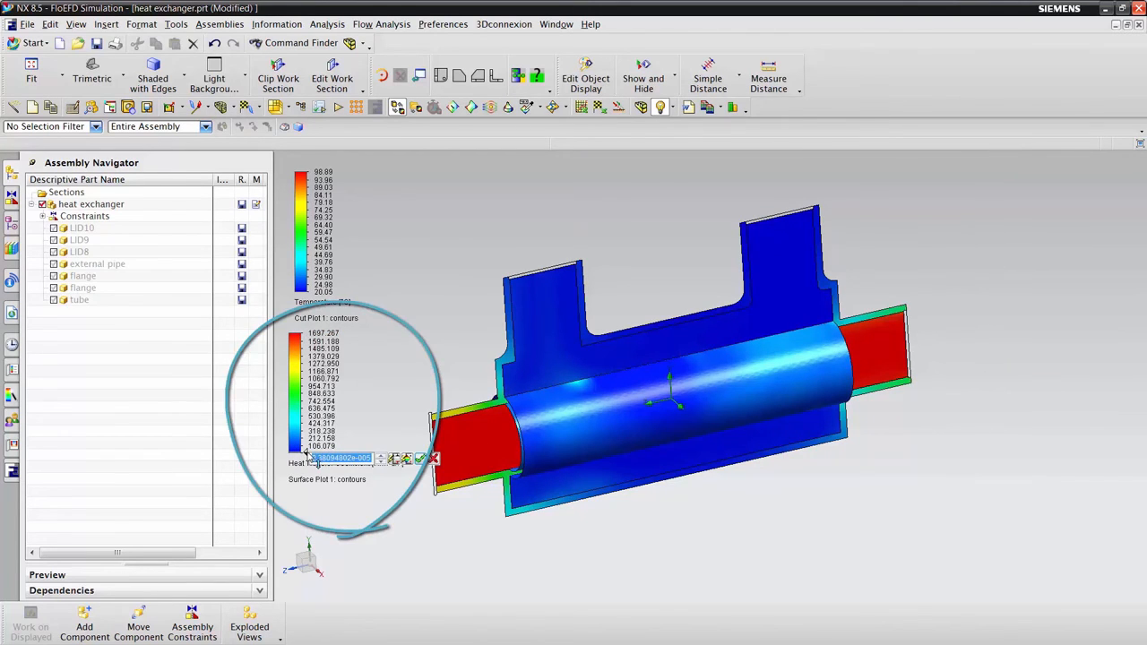
pyautogui.click(420, 459)
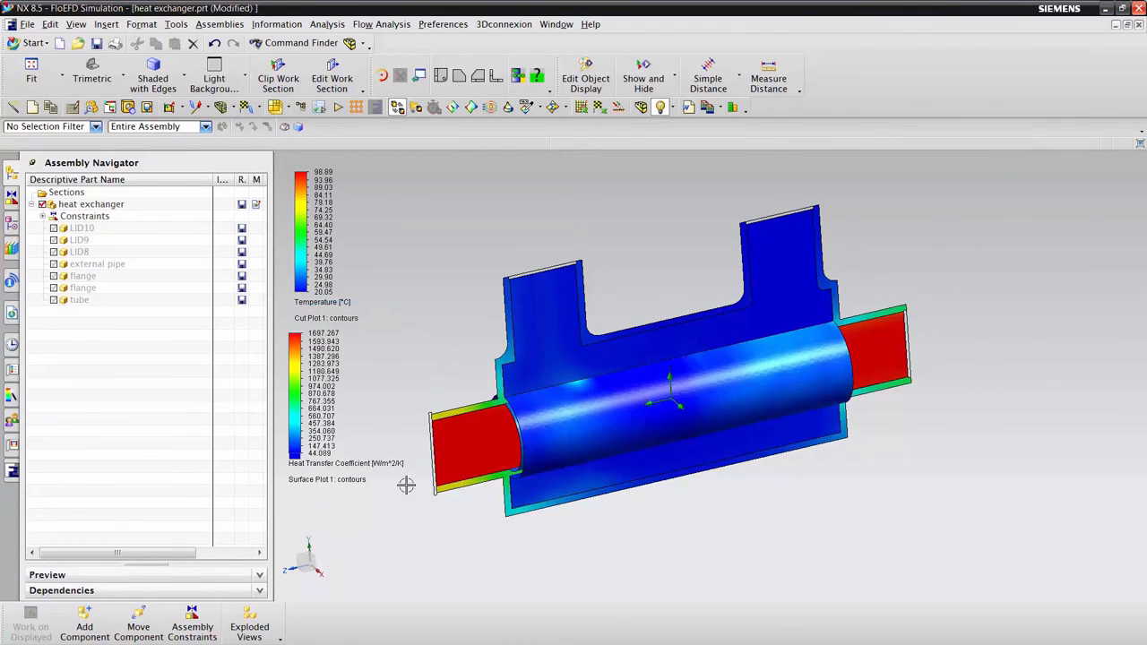
pyautogui.click(307, 335)
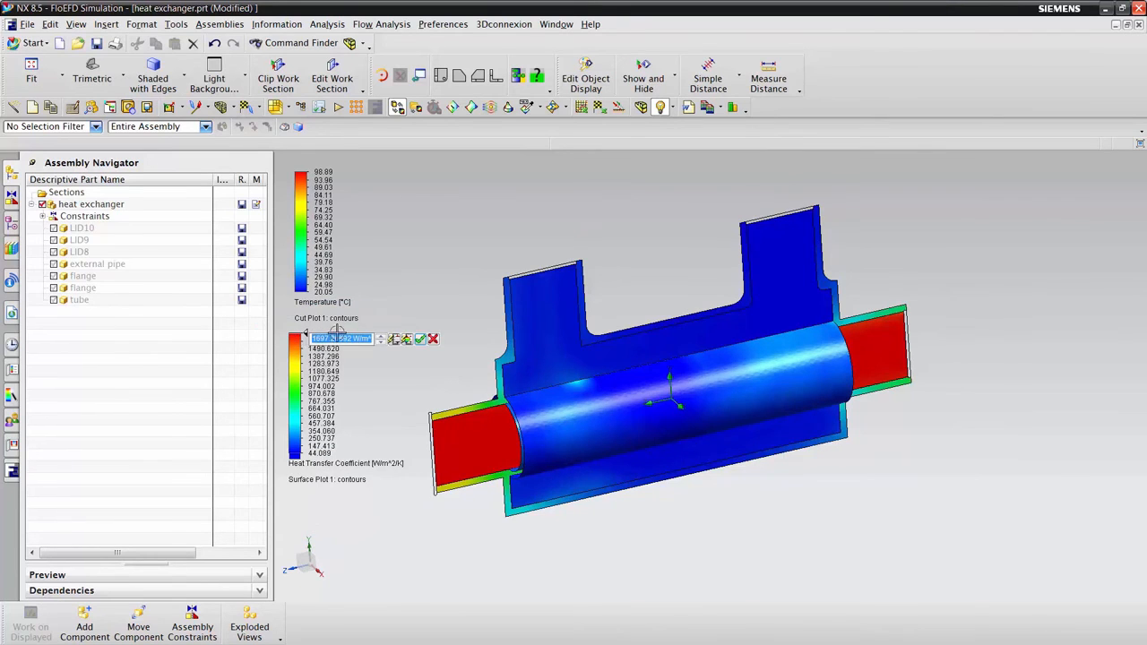
pyautogui.click(419, 340)
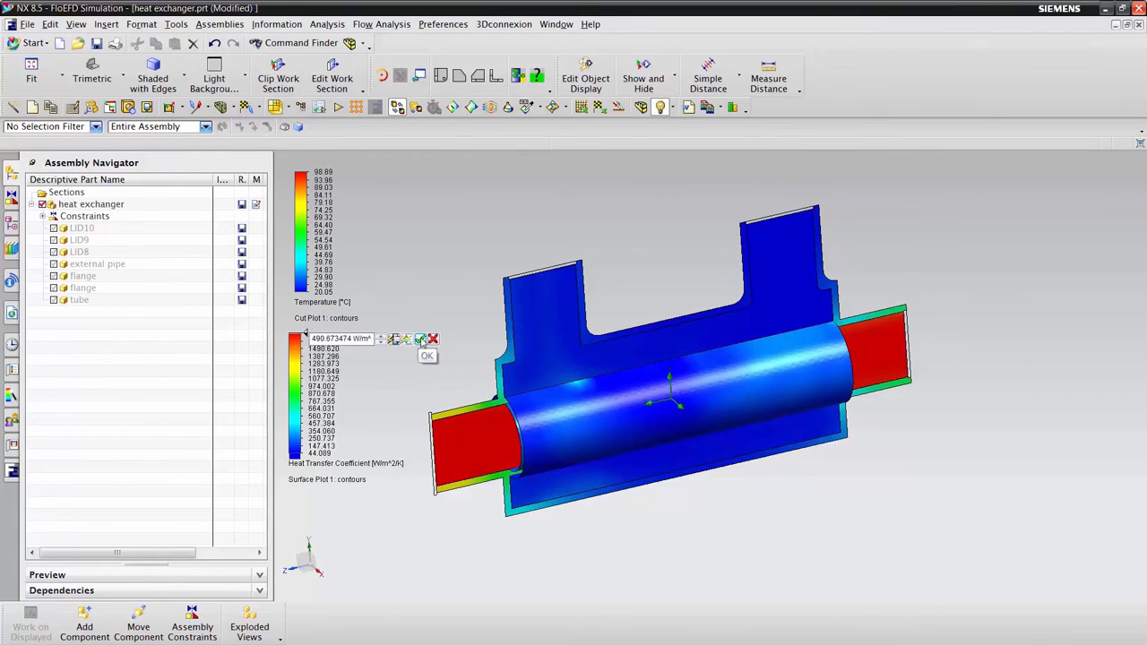
# Hide Surface Plot 1 and Cut Plot 1 from the results display
pyautogui.click(12, 471)
pyautogui.scroll(-5, 130, 461)
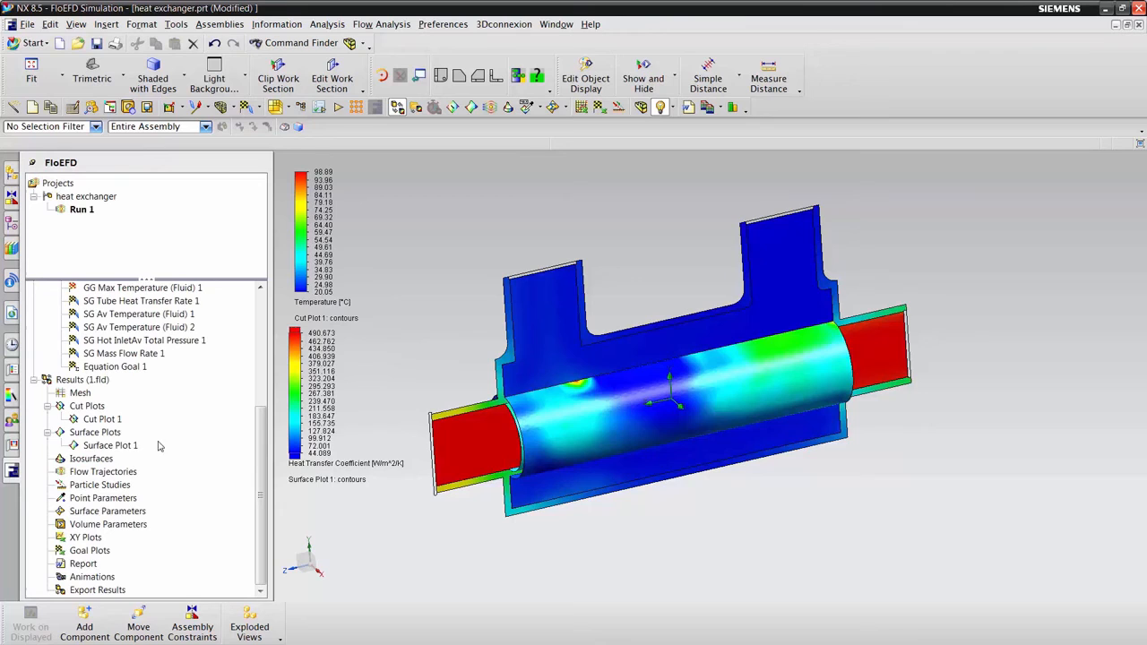
pyautogui.rightClick(103, 446)
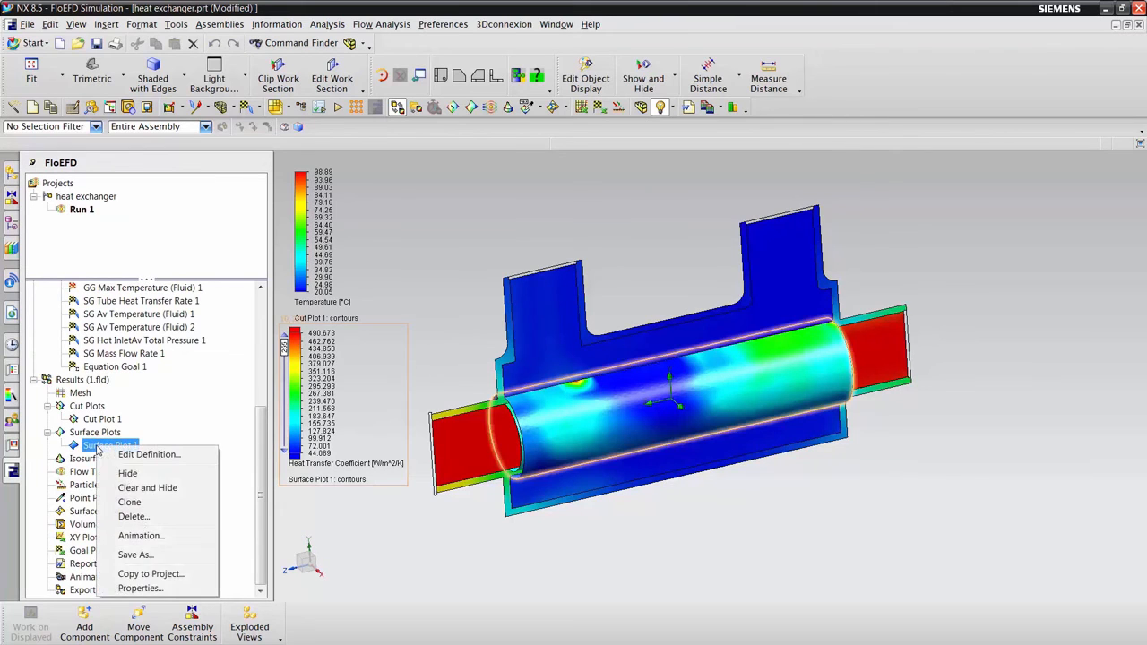
pyautogui.click(128, 473)
pyautogui.rightClick(103, 419)
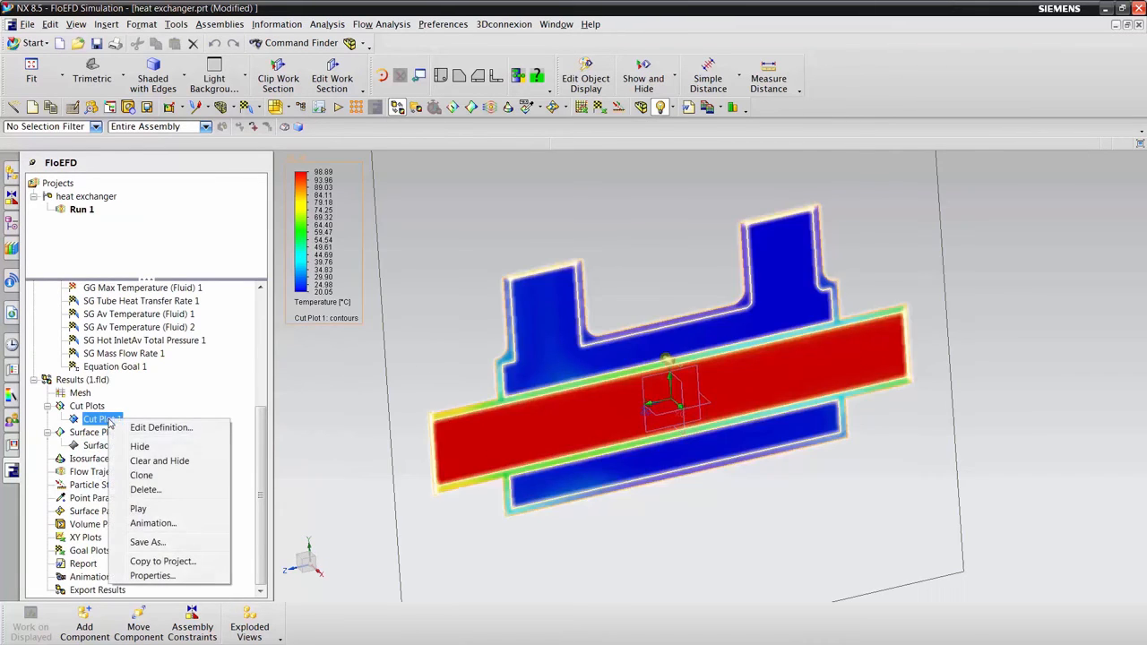
pyautogui.click(136, 447)
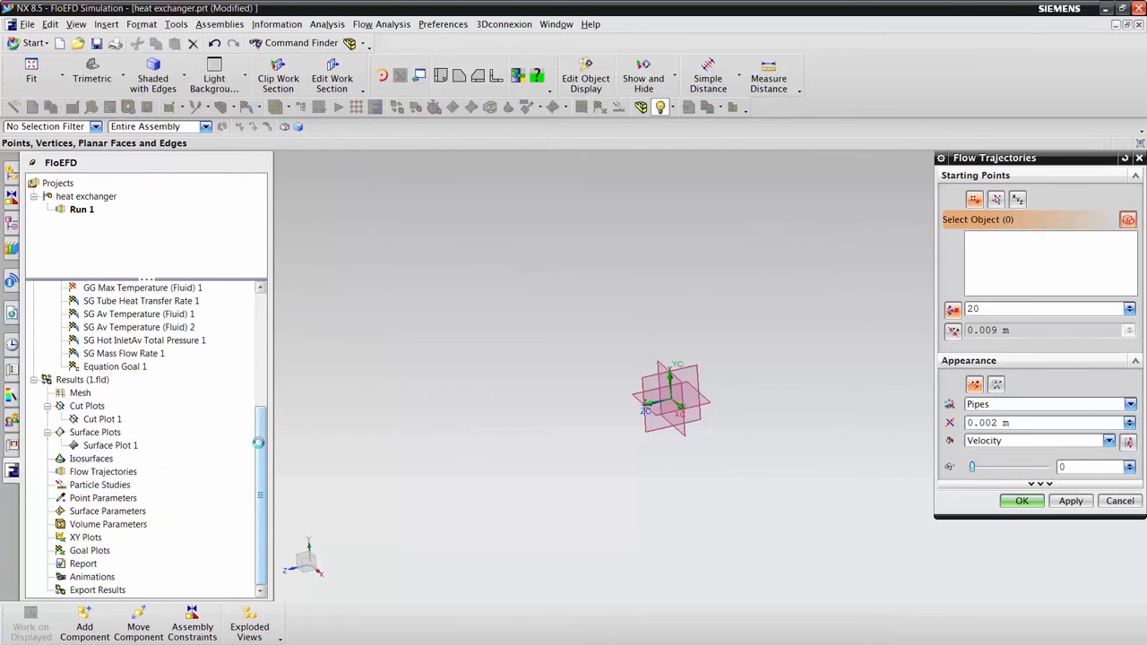
# Use the faces of both inlet volume flow and both environment pressure boundary conditions as starting points for new flow trajectories
pyautogui.moveTo(258, 442); pyautogui.dragTo(238, 356)
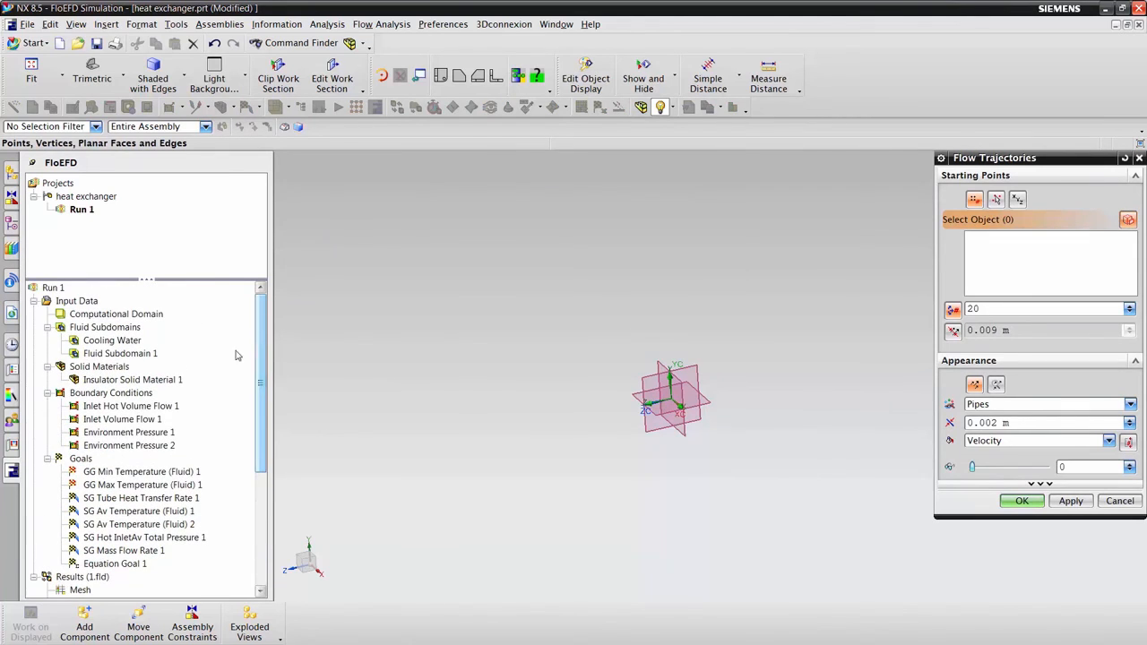
pyautogui.click(143, 406)
pyautogui.keyDown('ctrl'); pyautogui.click(148, 419); pyautogui.keyUp('ctrl')
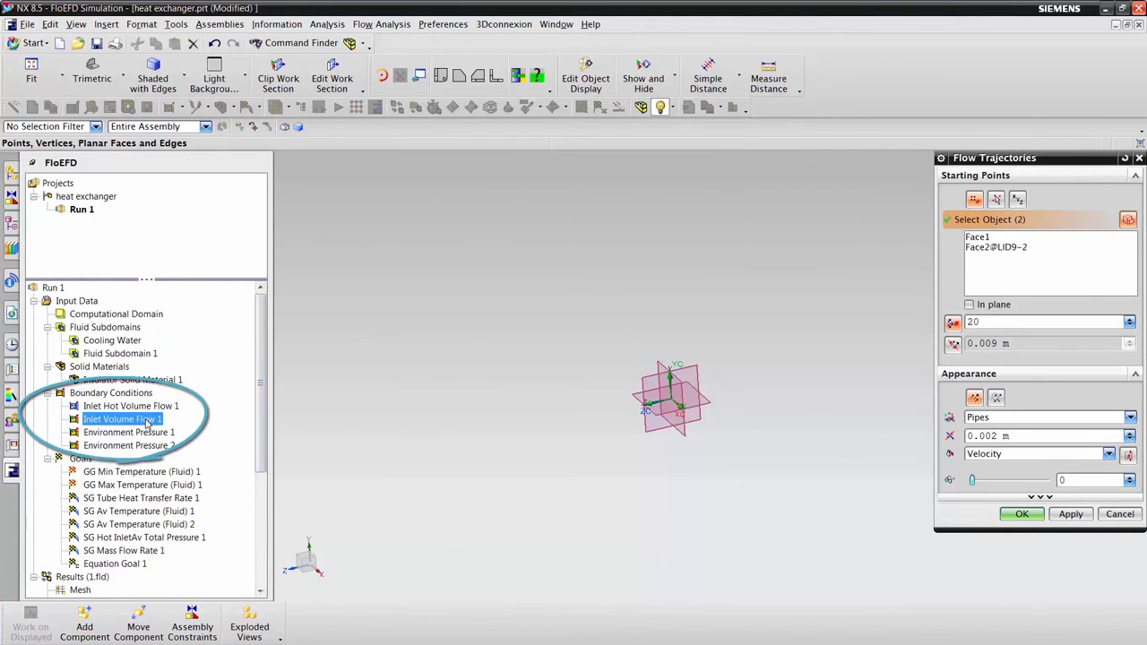
pyautogui.keyDown('ctrl'); pyautogui.click(146, 432); pyautogui.keyUp('ctrl')
pyautogui.keyDown('ctrl'); pyautogui.click(143, 445); pyautogui.keyUp('ctrl')
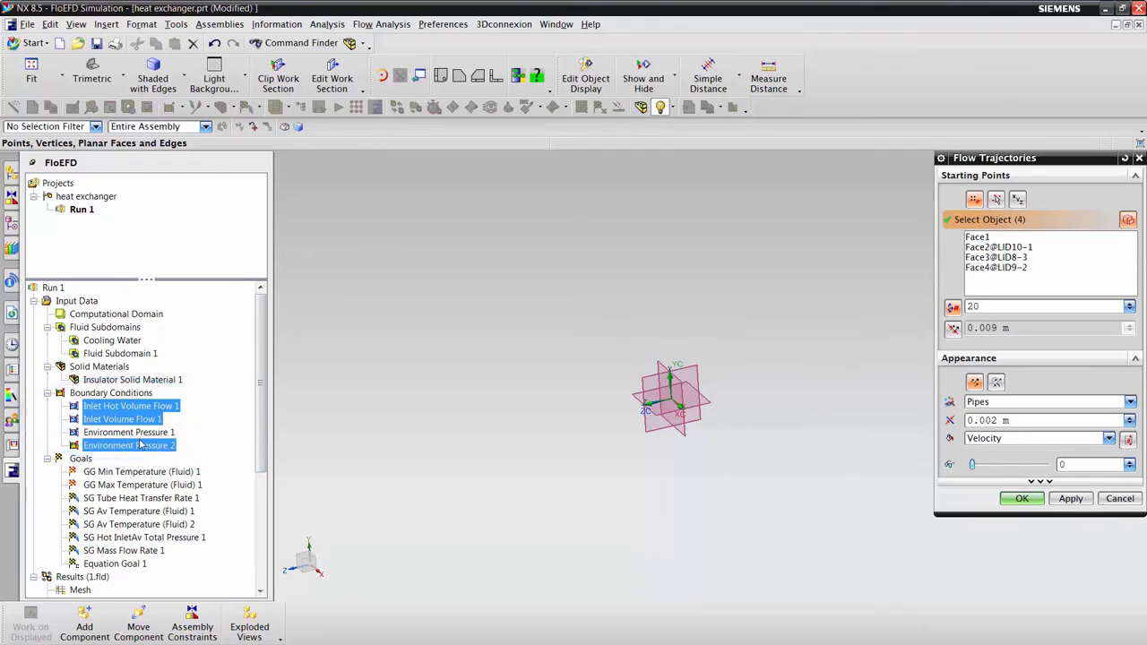
# Set the flow trajectories to 100 starting points and draw them as flat arrows
pyautogui.doubleClick(990, 308)
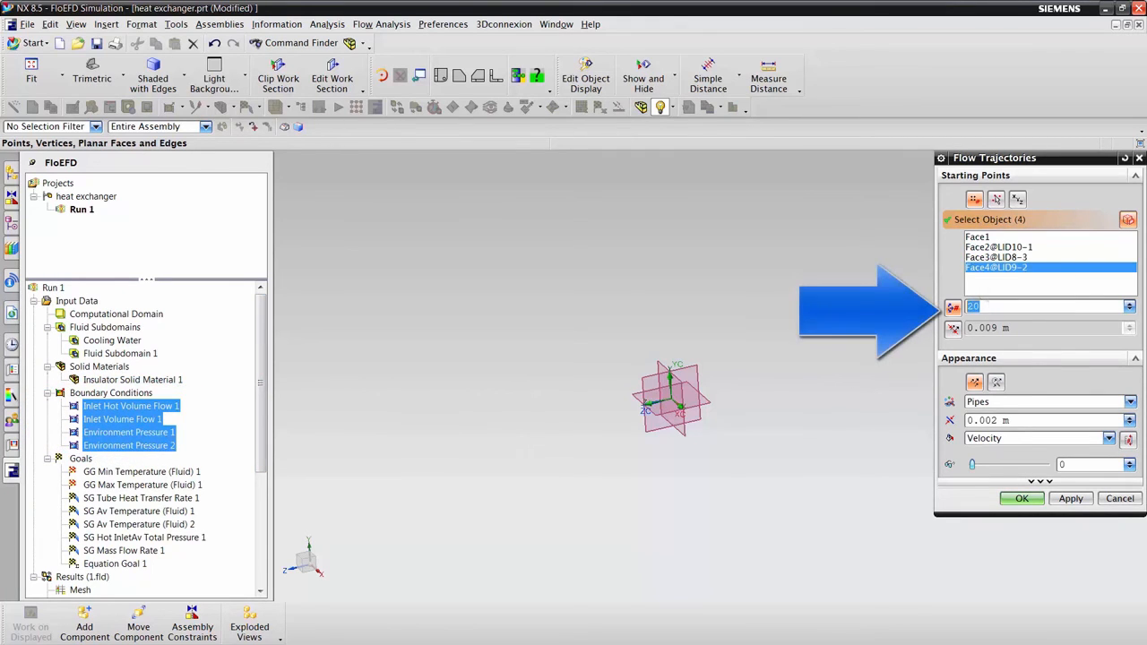
pyautogui.write('100')
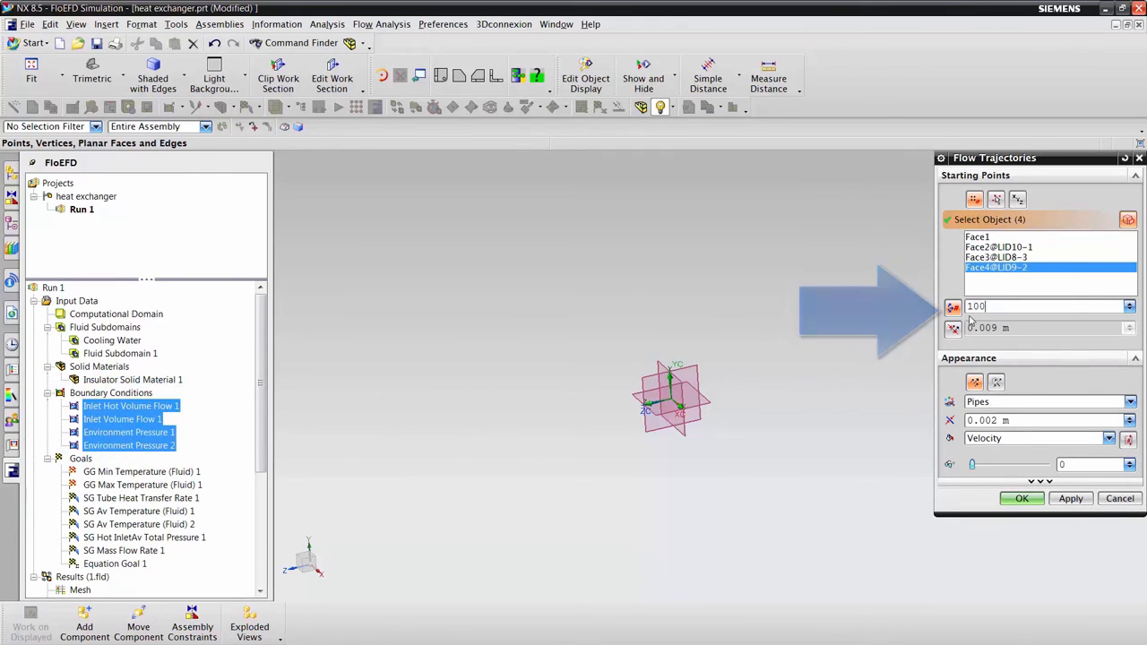
pyautogui.click(1010, 404)
pyautogui.click(1009, 483)
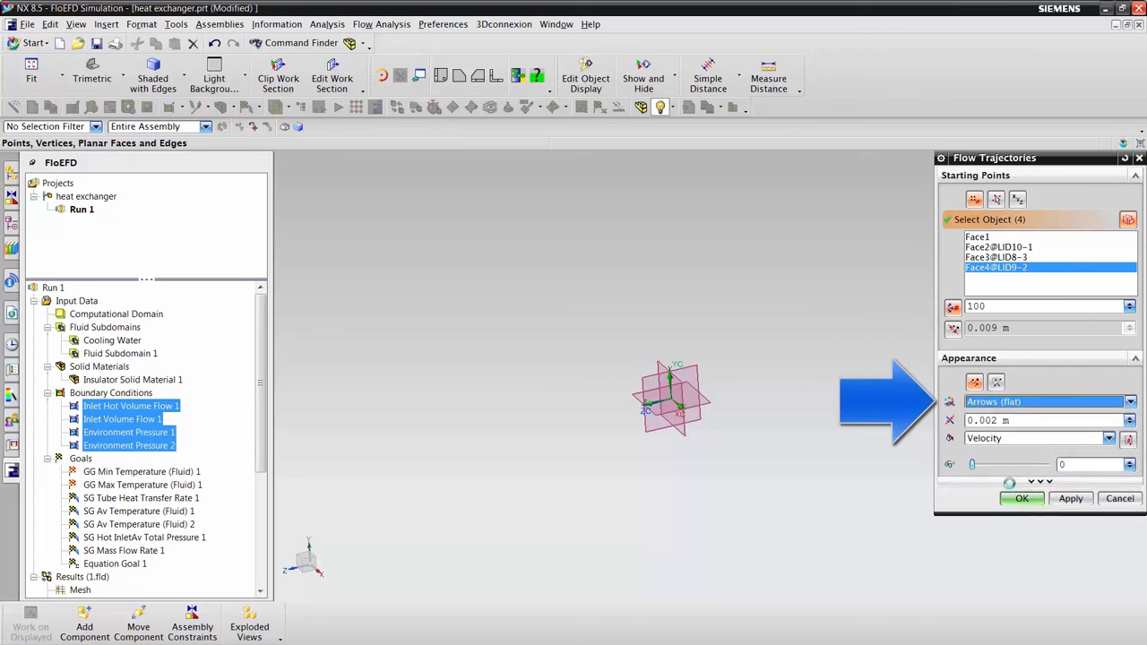
# Reset the Velocity range to the plot maximum and plot minimum, and create the flow trajectories
pyautogui.click(1127, 438)
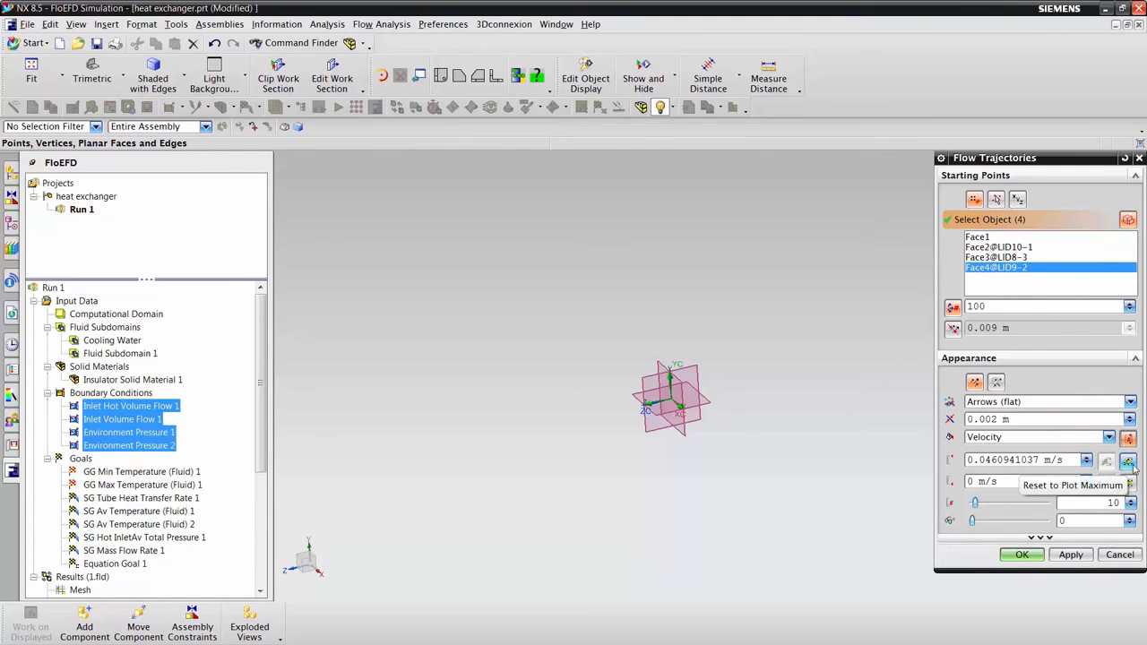
pyautogui.click(1128, 462)
pyautogui.click(1128, 483)
pyautogui.click(1071, 554)
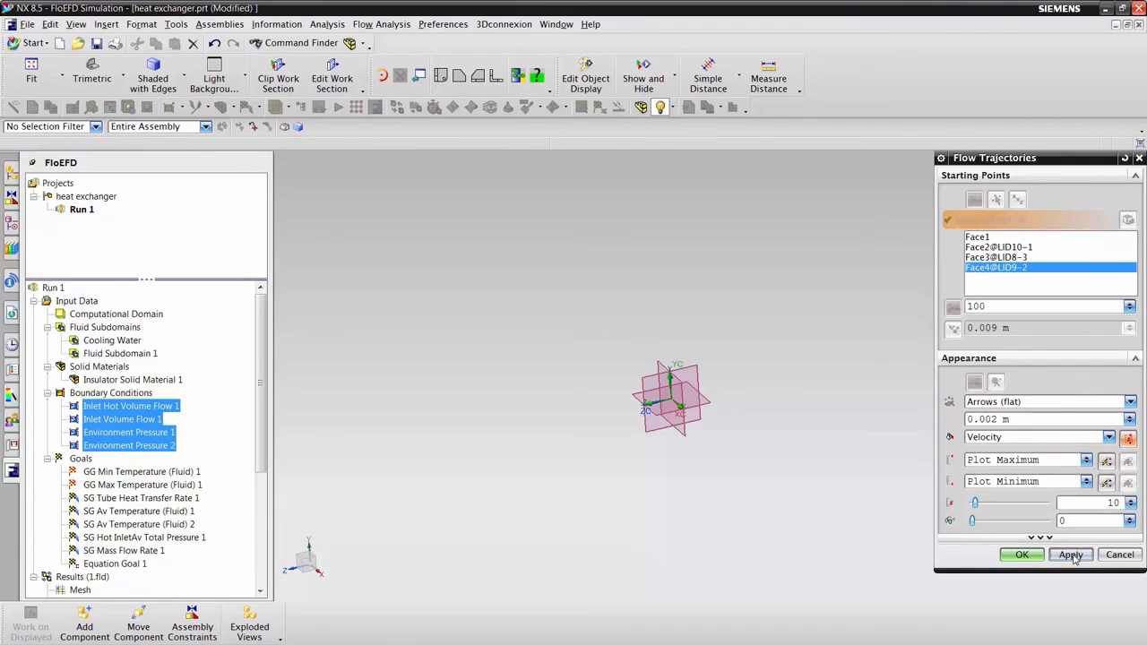
pyautogui.click(1022, 554)
# Play the animation of Flow Trajectories 1, view the moving arrows along the tubes, and stop the playback
pyautogui.scroll(5, 555, 450)
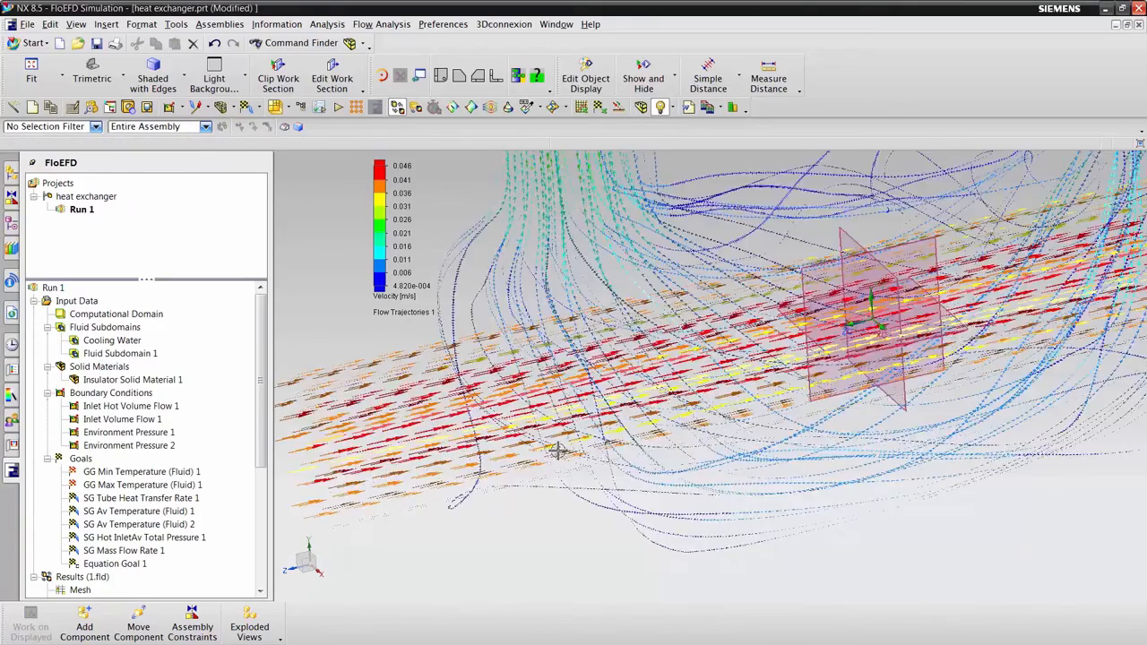
pyautogui.scroll(3, 556, 451)
pyautogui.scroll(-2, 670, 504)
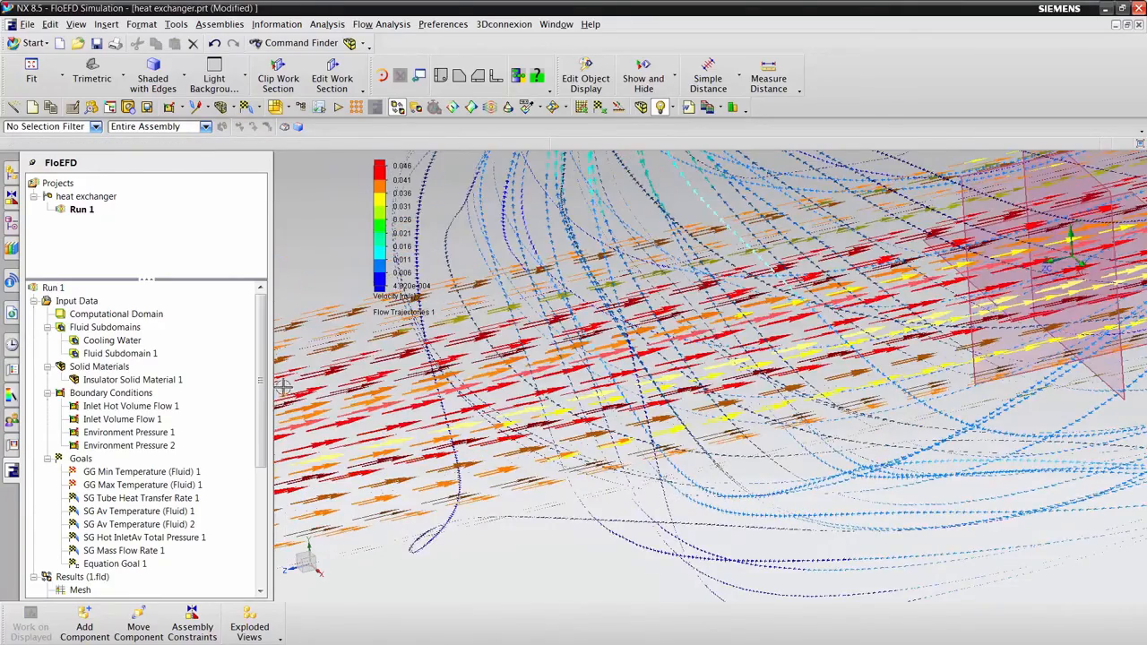
pyautogui.moveTo(260, 383); pyautogui.dragTo(267, 575)
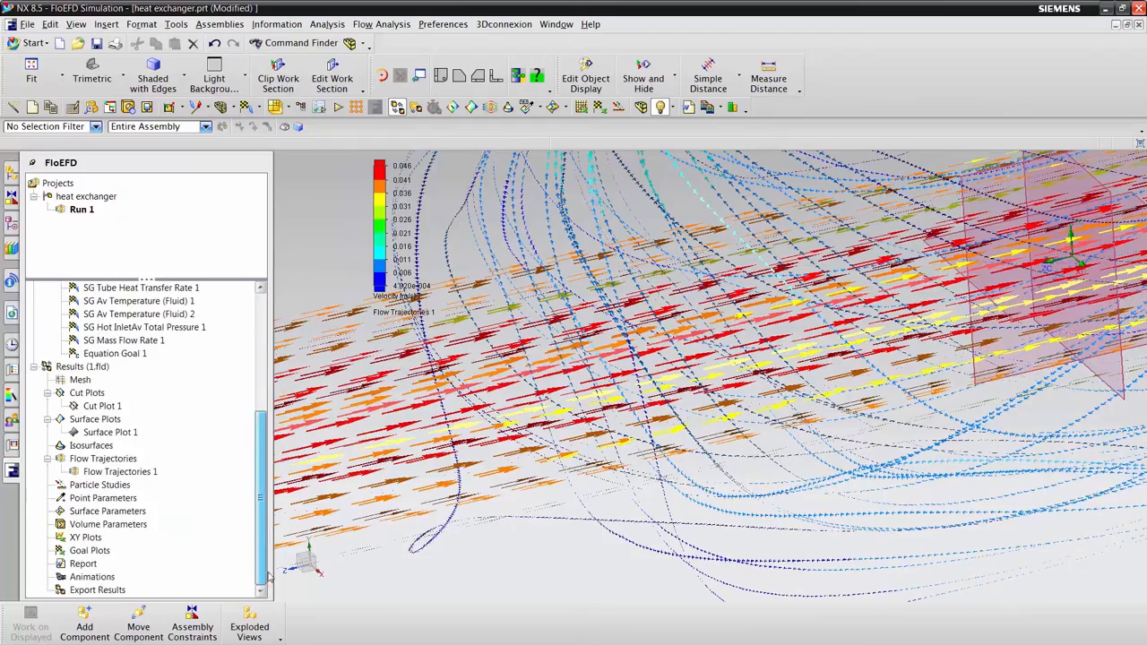
pyautogui.rightClick(101, 473)
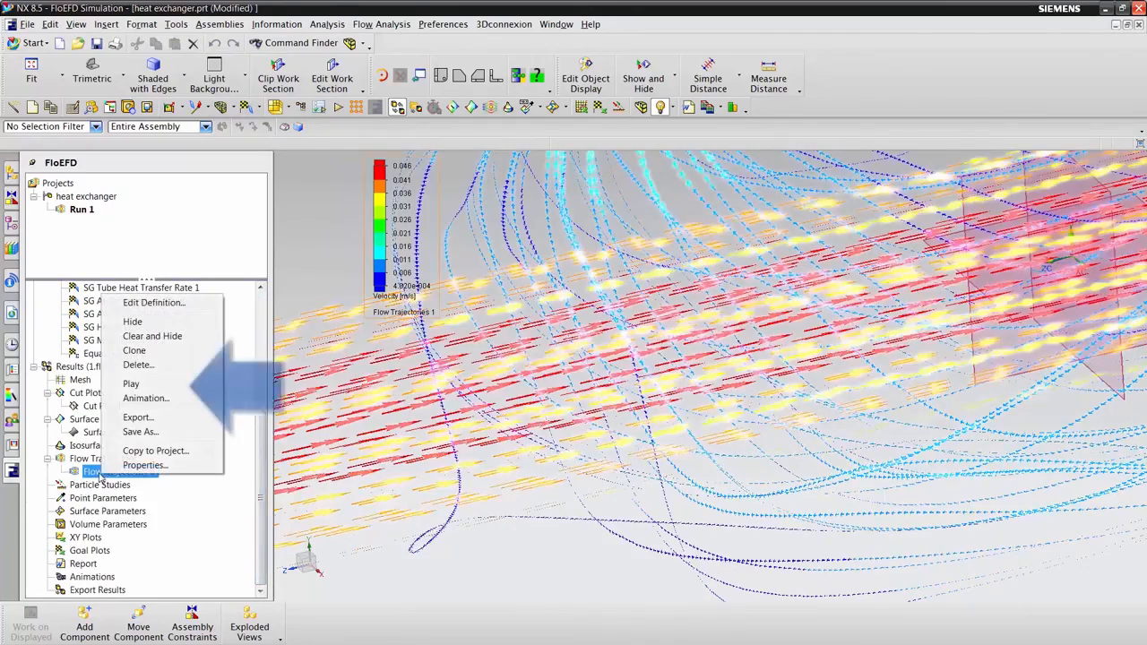
pyautogui.click(159, 385)
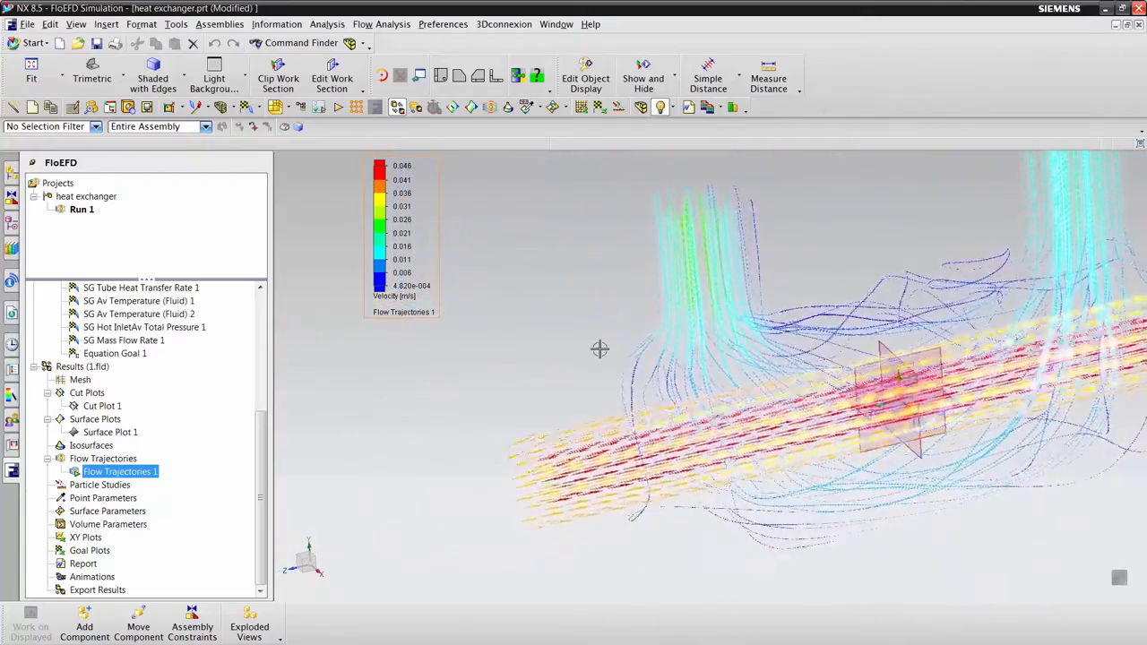
pyautogui.press('Escape')
pyautogui.keyDown('shift'); pyautogui.moveTo(544, 378); pyautogui.dragTo(490, 381, button='middle'); pyautogui.keyUp('shift')
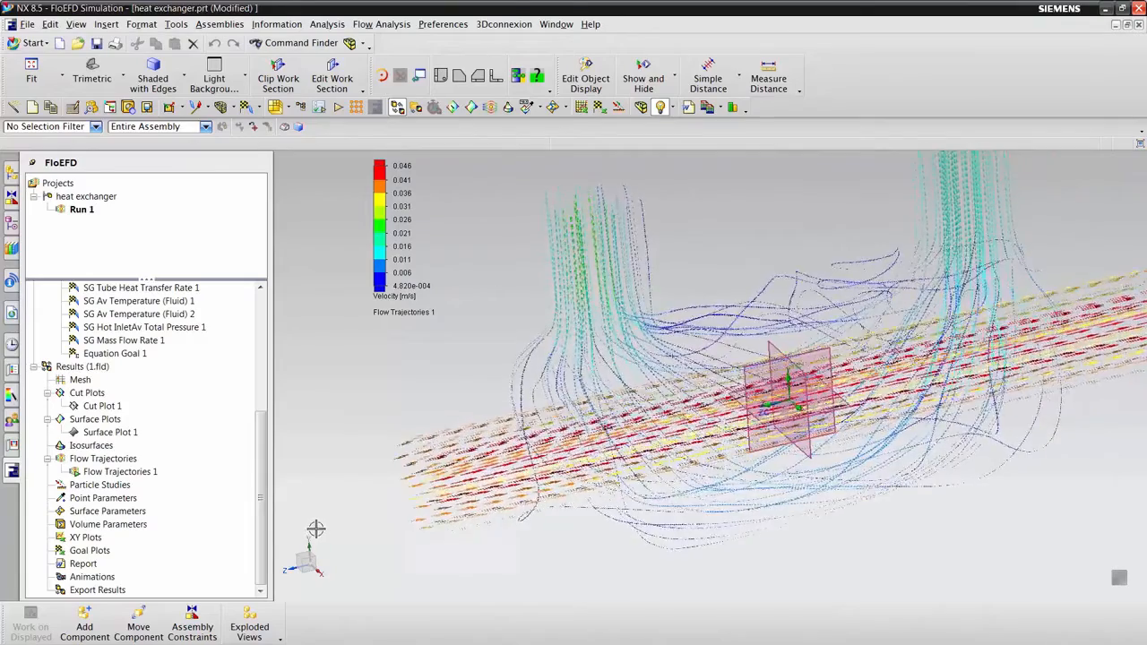
pyautogui.rightClick(142, 473)
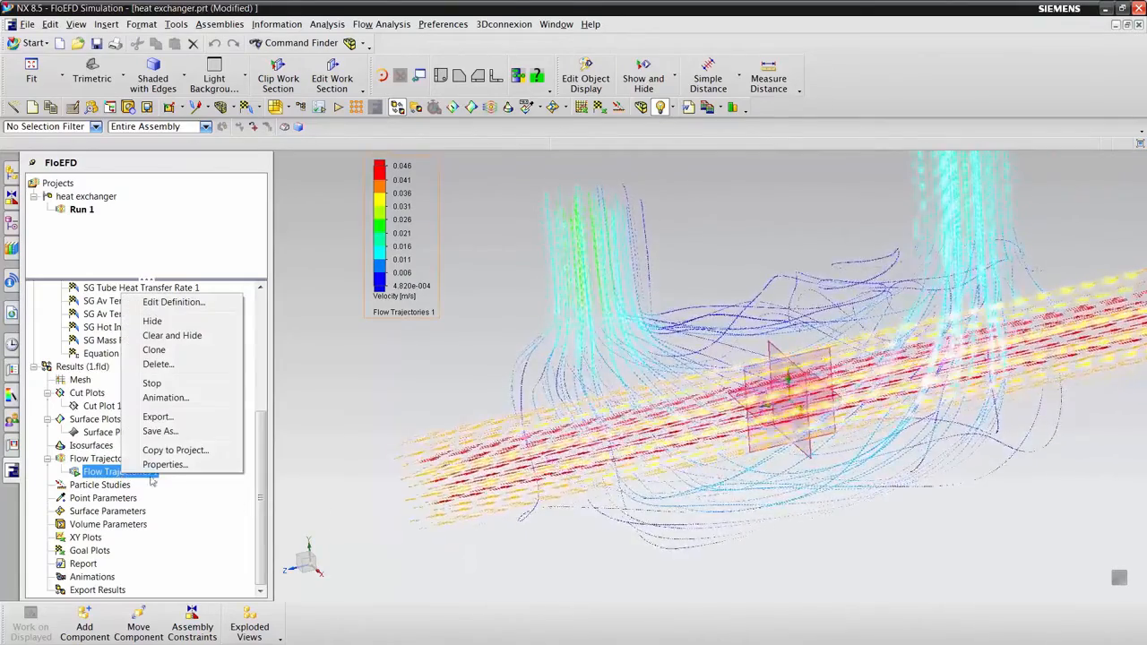
pyautogui.click(151, 383)
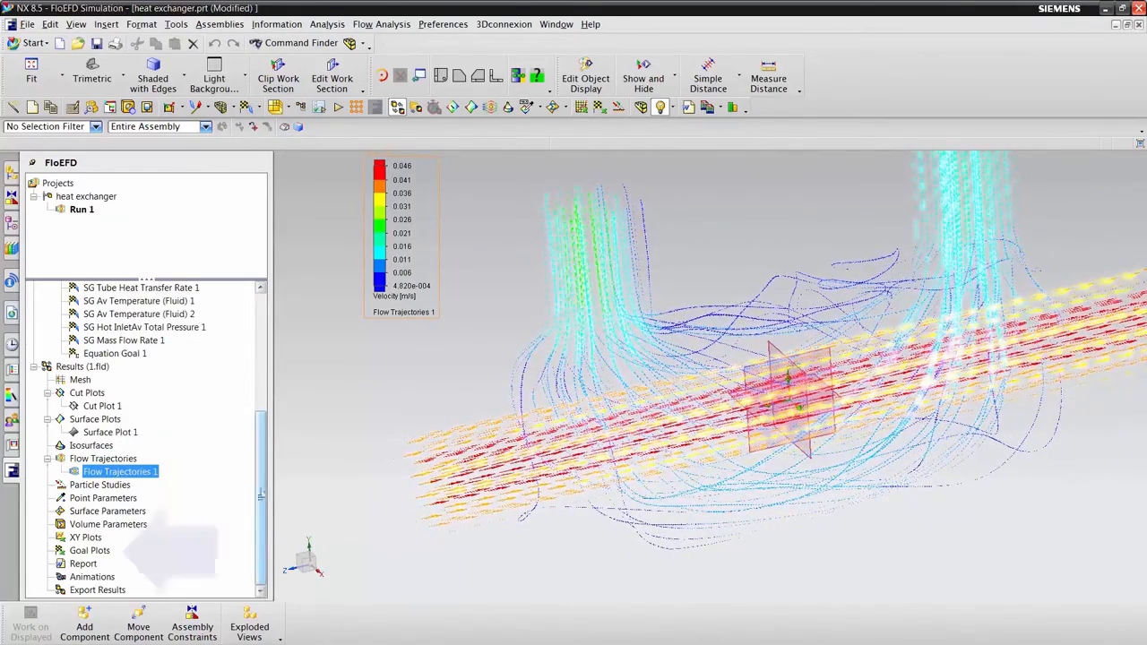
# Create a goal plot of all goals against iterations, export it to an Excel workbook, and close the workbook after viewing
pyautogui.rightClick(90, 551)
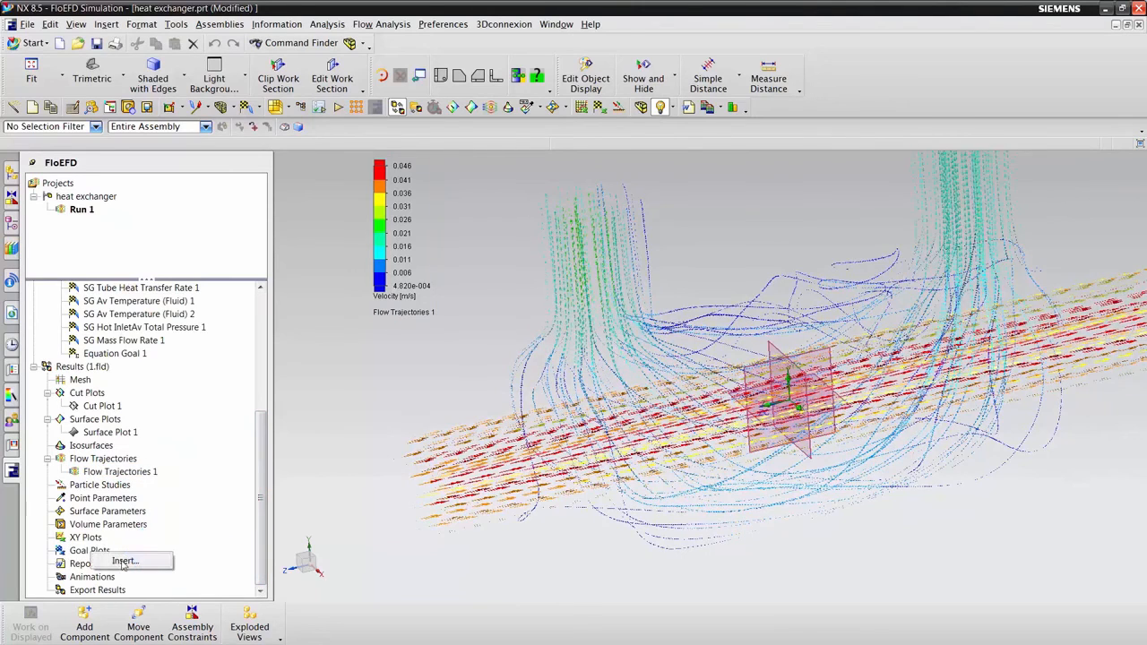
pyautogui.click(133, 562)
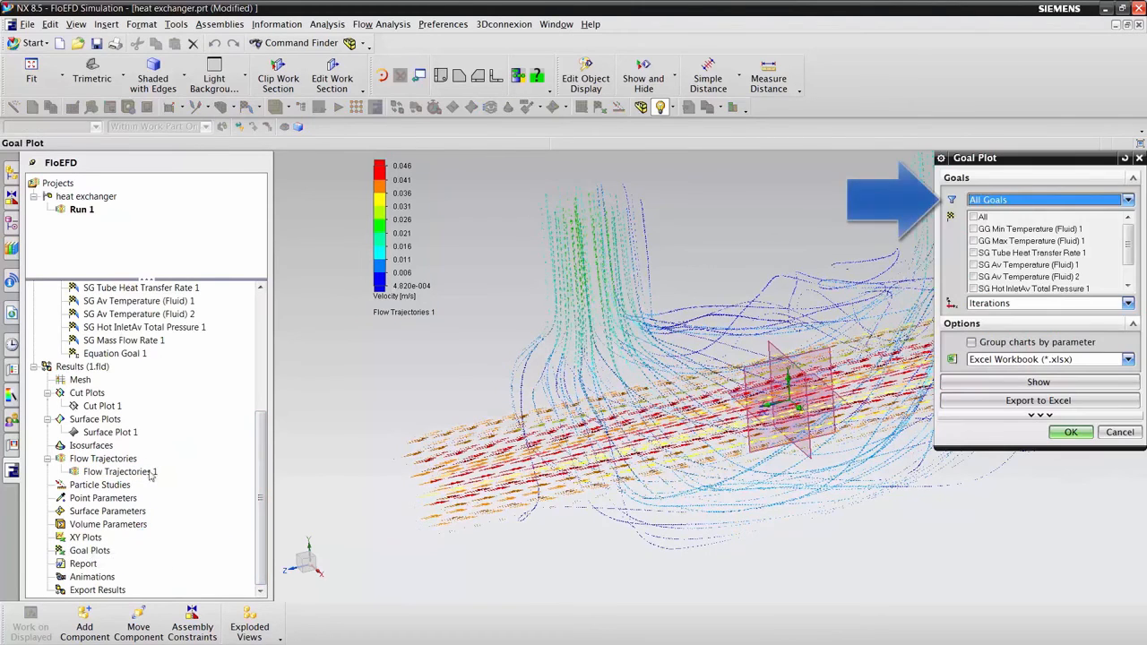
pyautogui.click(974, 216)
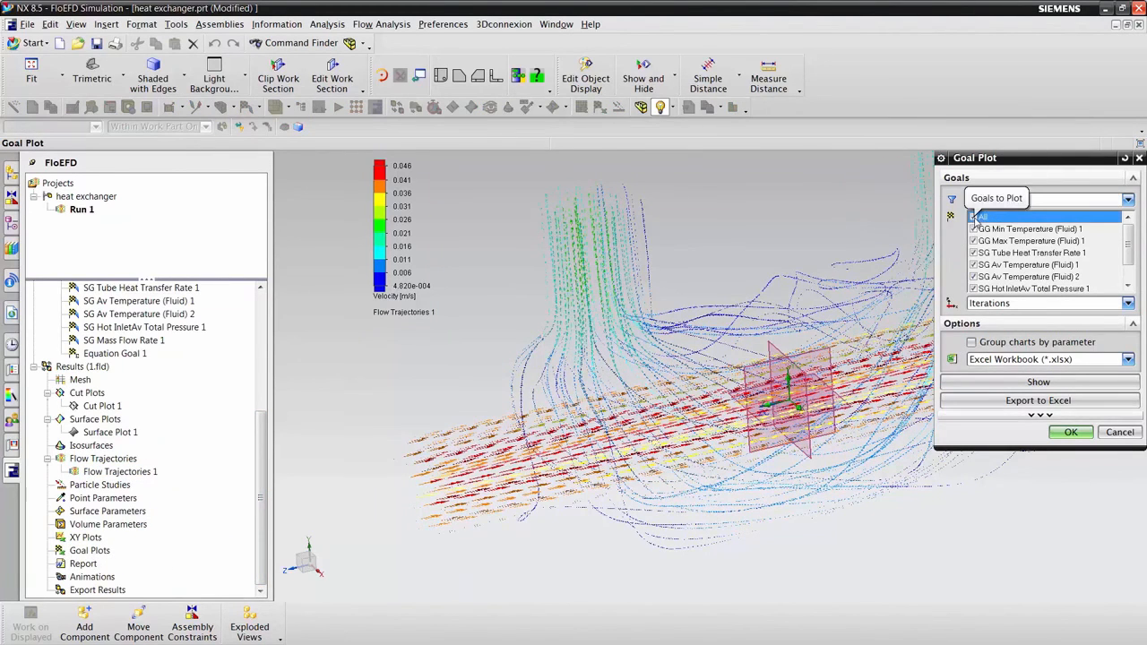
pyautogui.click(1042, 404)
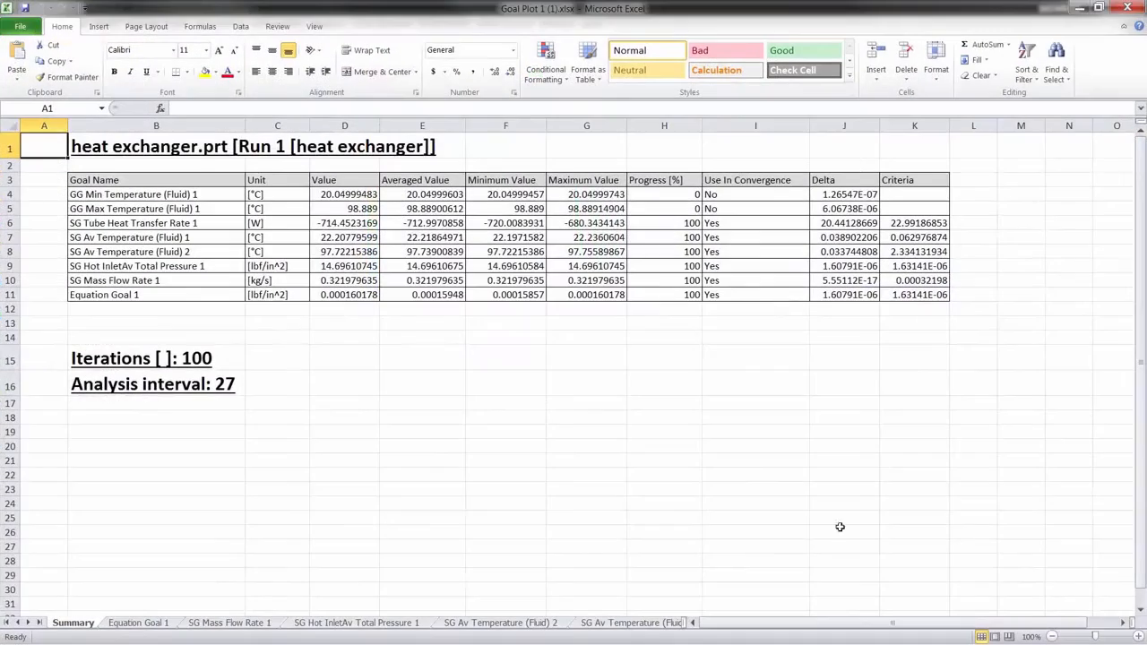
pyautogui.click(1131, 7)
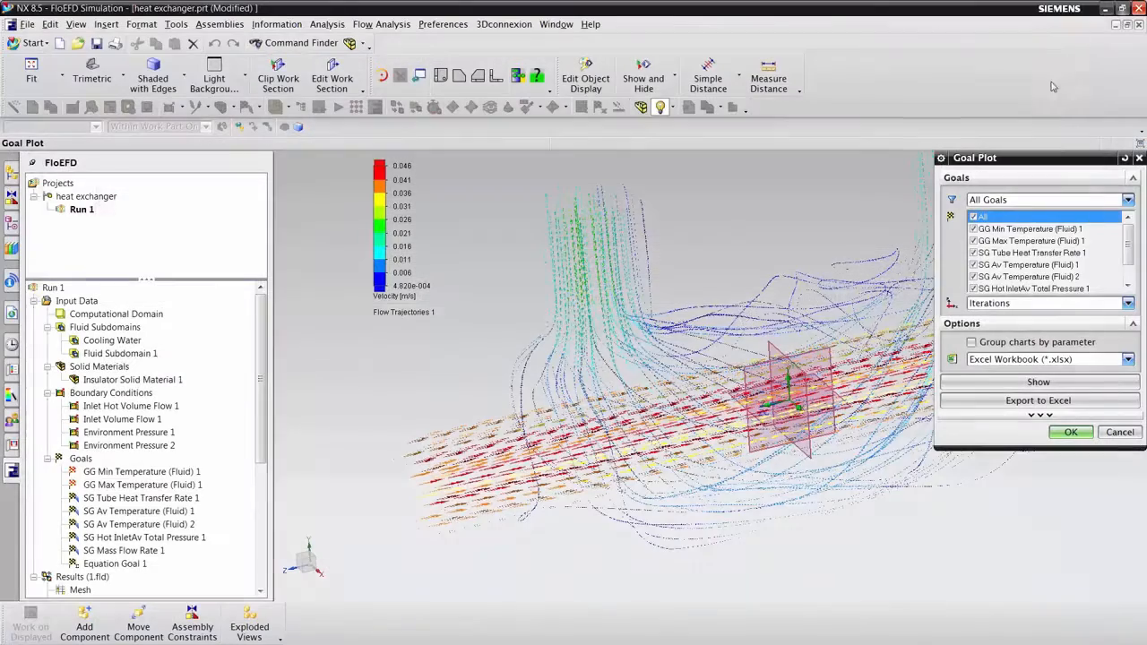
pyautogui.moveTo(262, 371); pyautogui.dragTo(254, 538)
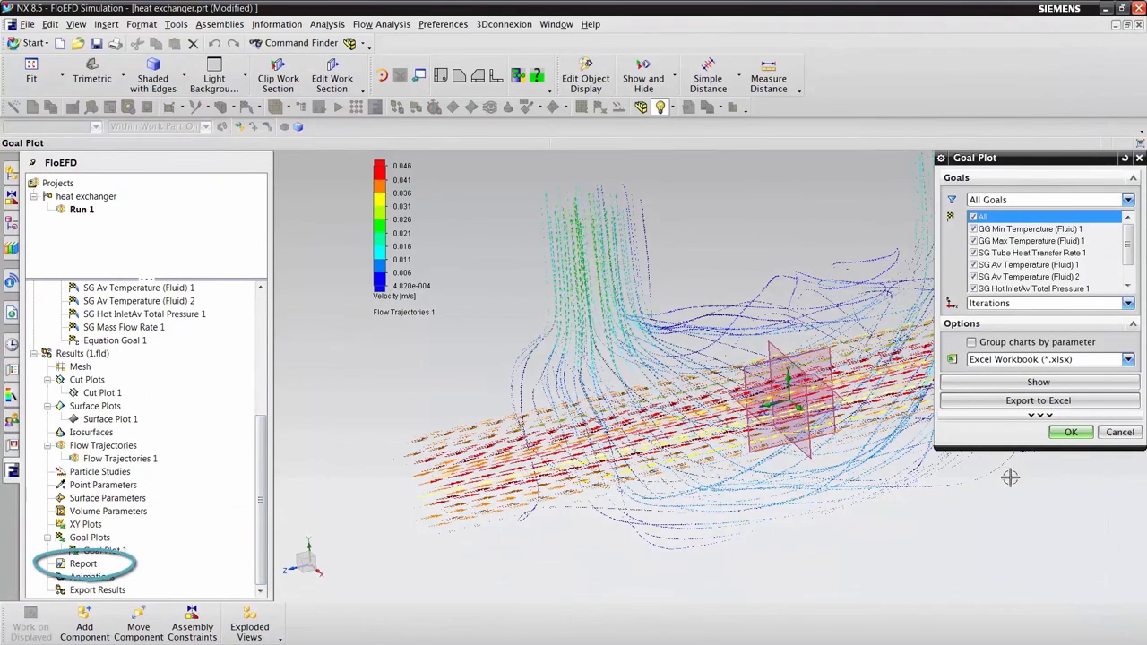
pyautogui.click(1075, 436)
# Create a results report from the idf_fullreport.dotx template
pyautogui.rightClick(82, 565)
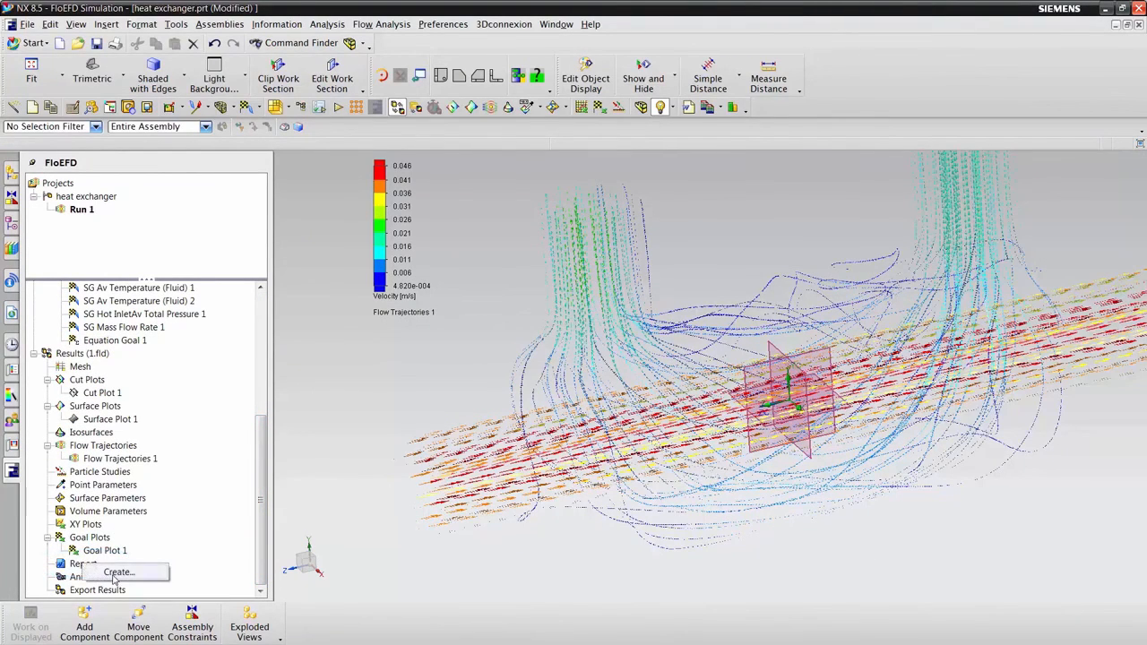
pyautogui.click(116, 573)
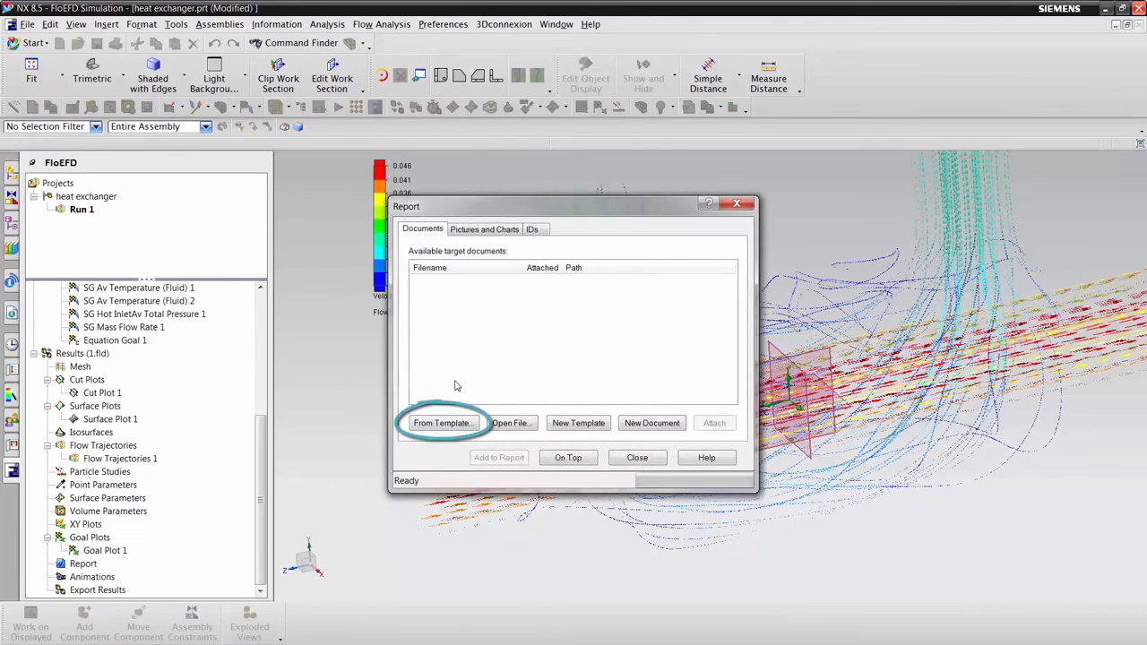
pyautogui.click(442, 428)
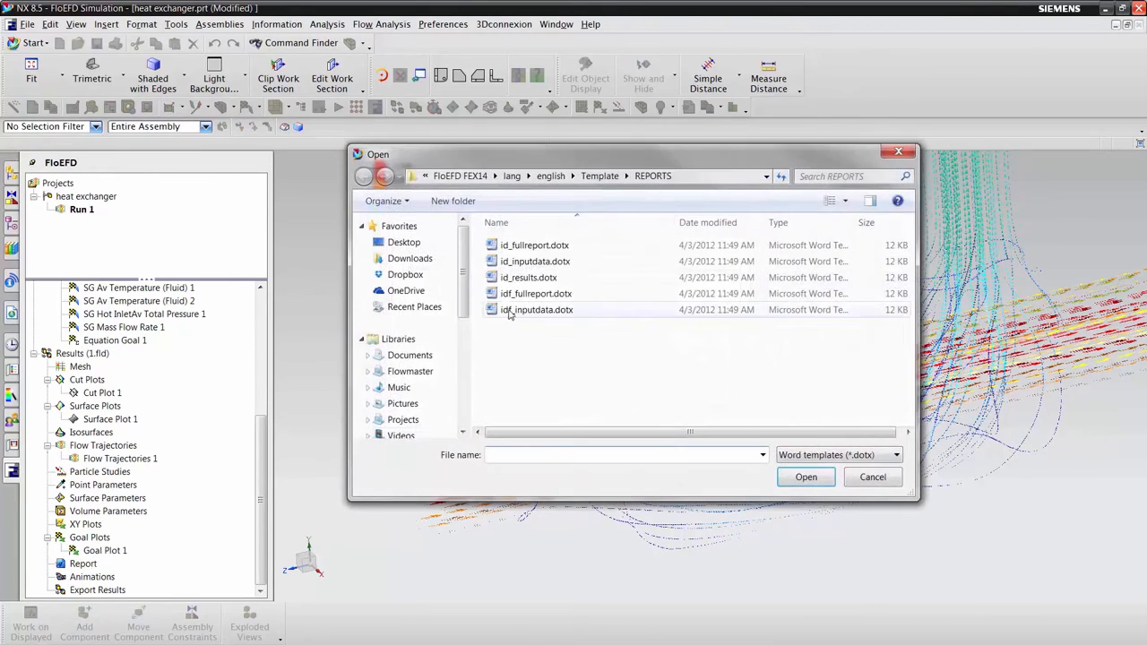
pyautogui.click(535, 294)
pyautogui.click(804, 476)
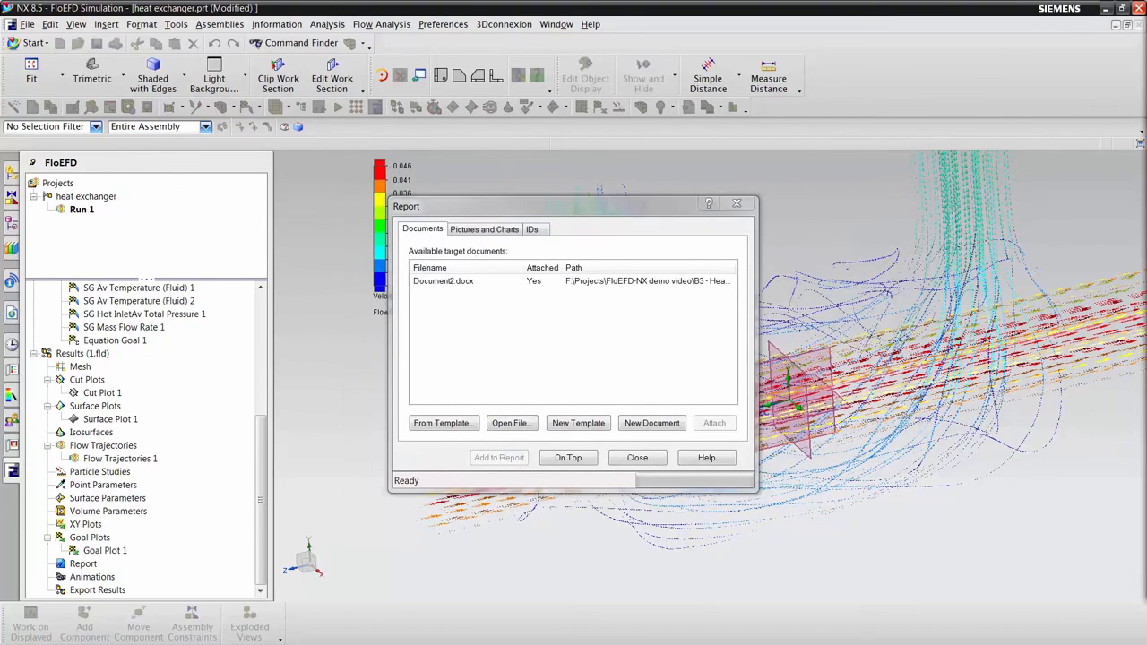
# Examine the full report in Word, from the mesh settings and boundary conditions to the goals, min/max table and material properties
pyautogui.scroll(-5, 506, 310)
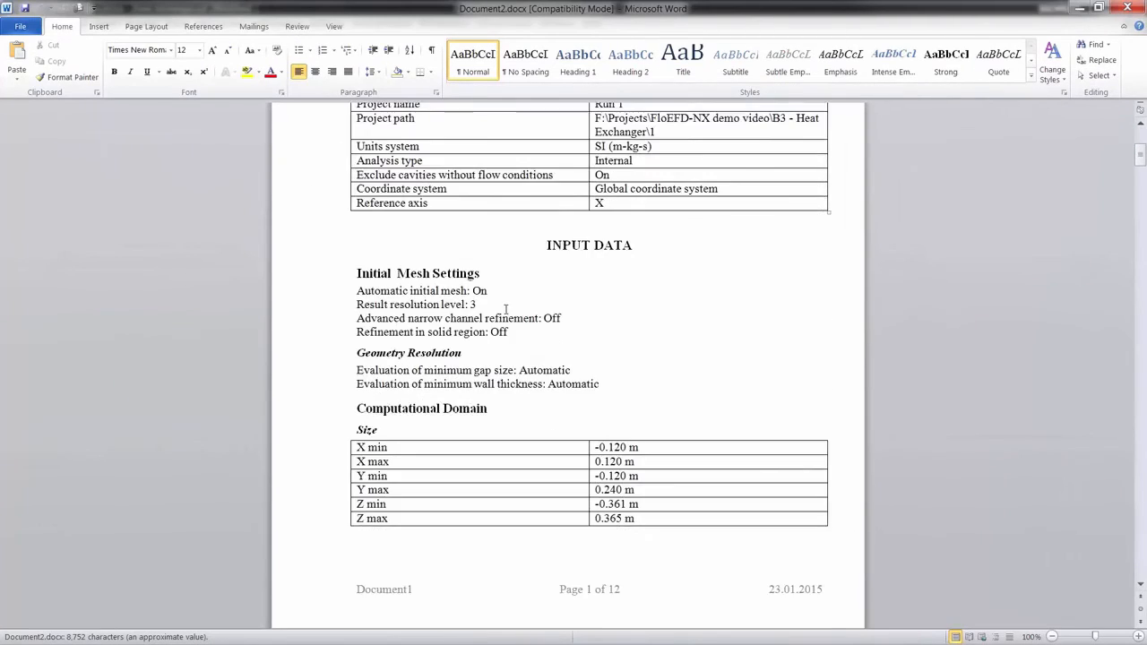
pyautogui.scroll(-20, 505, 310)
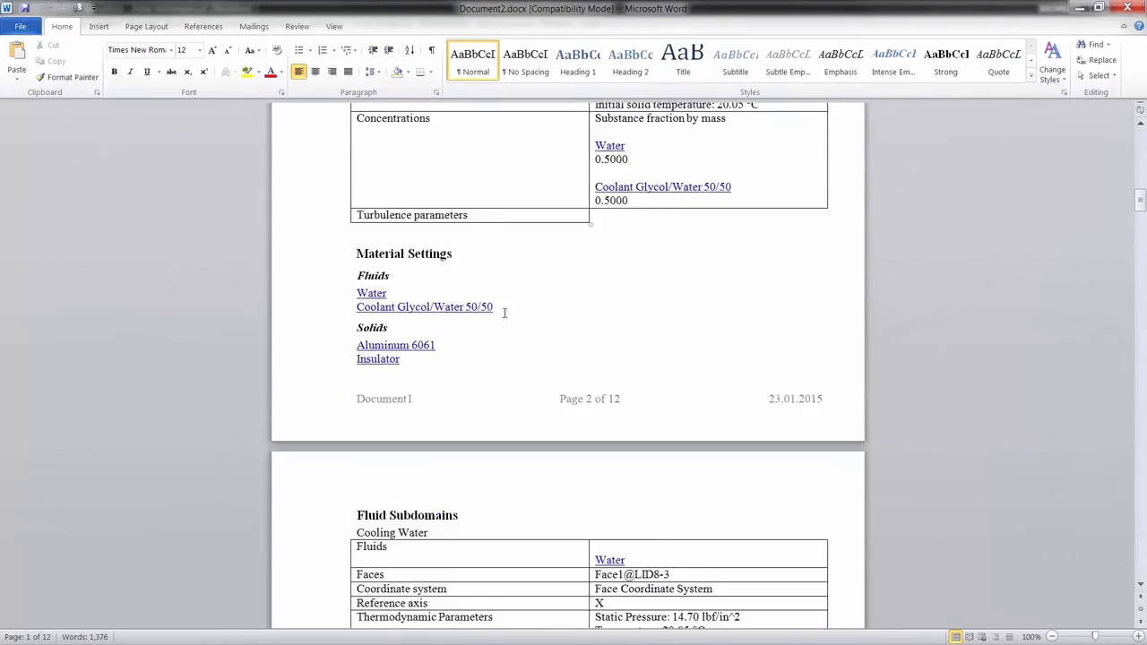
pyautogui.scroll(-20, 505, 312)
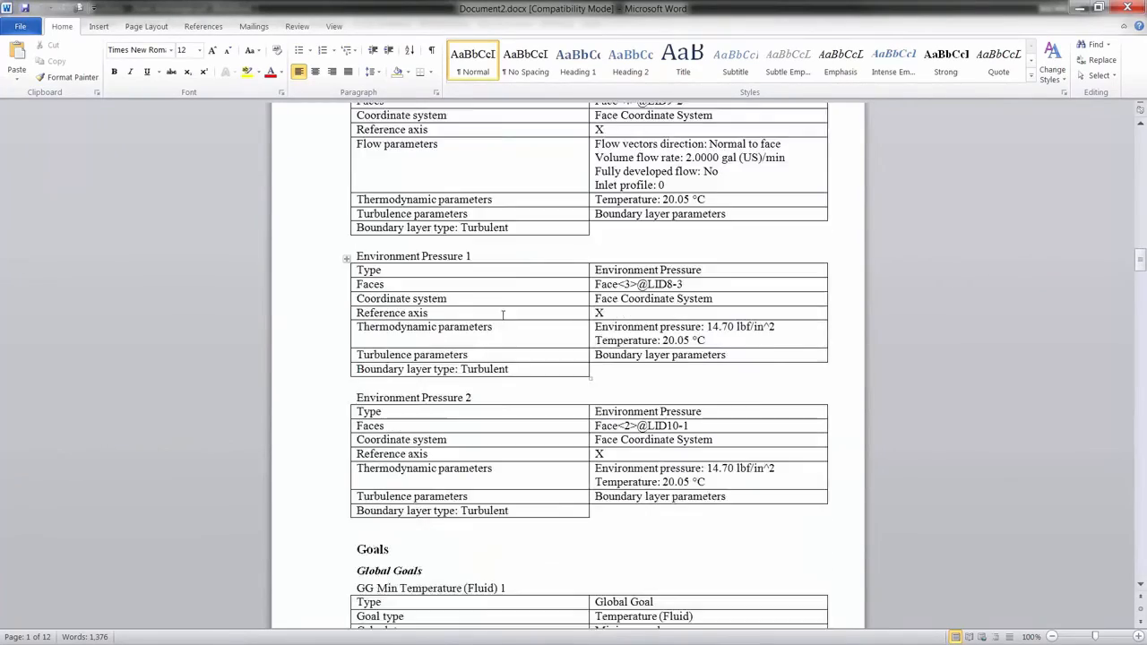
pyautogui.scroll(-20, 503, 314)
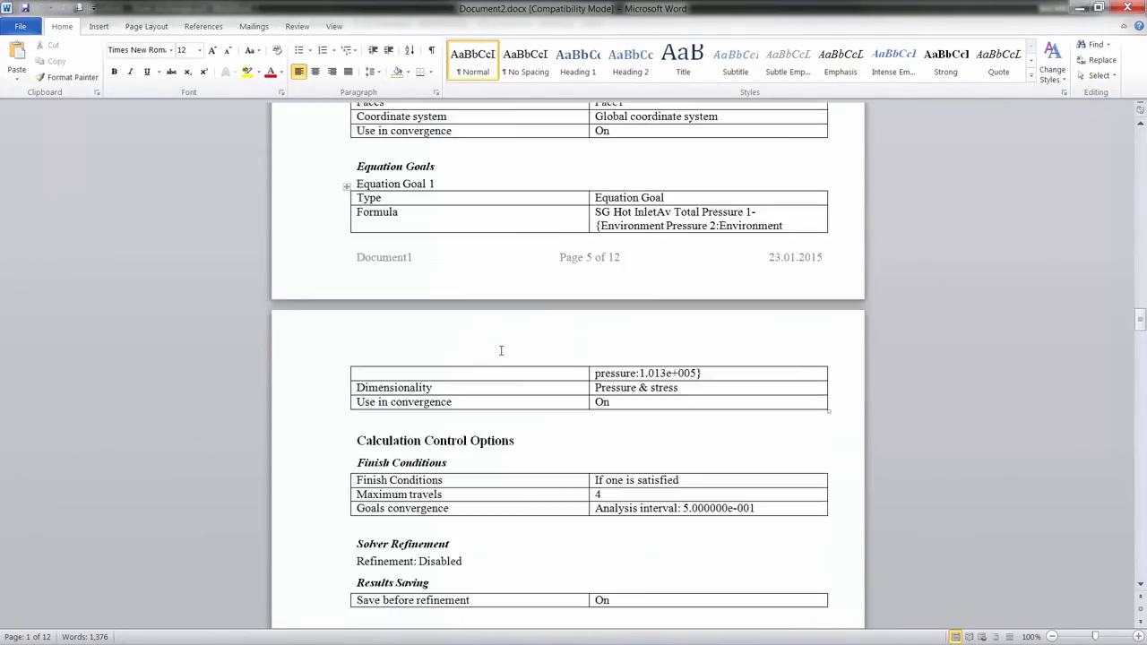
pyautogui.scroll(-20, 501, 351)
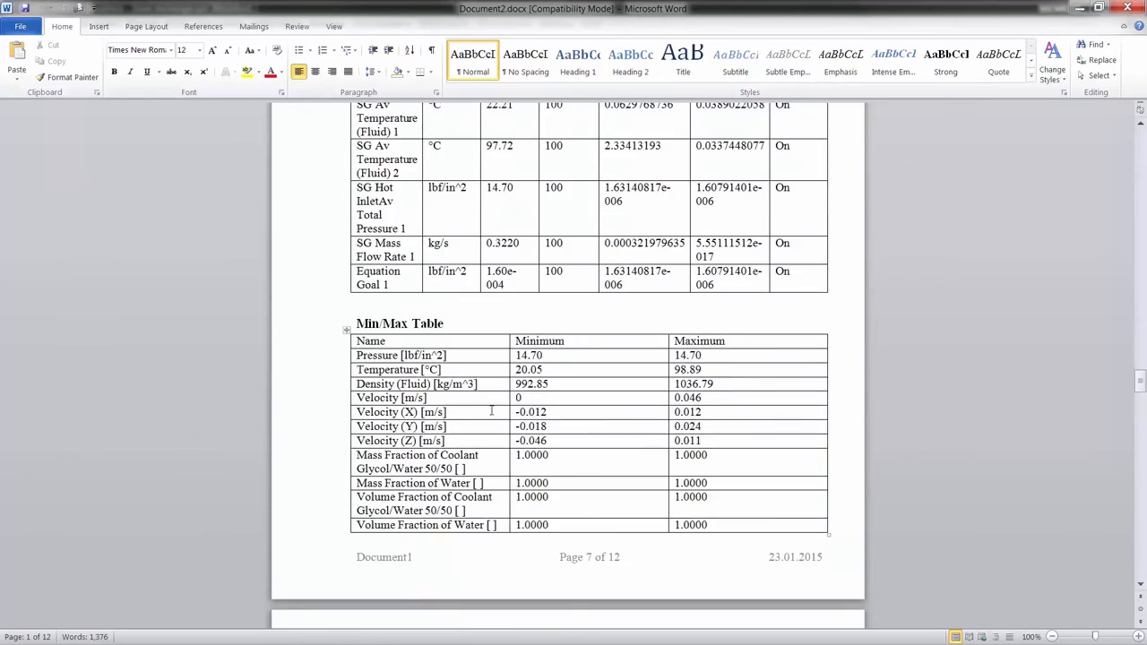
pyautogui.scroll(-20, 491, 410)
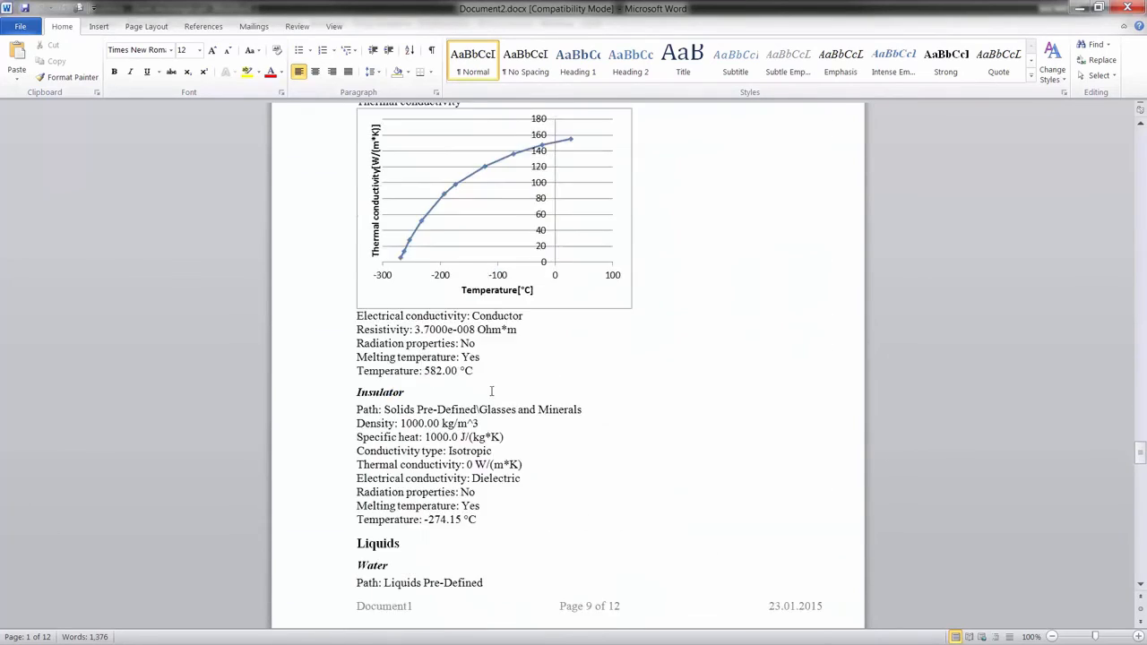
pyautogui.scroll(-20, 491, 391)
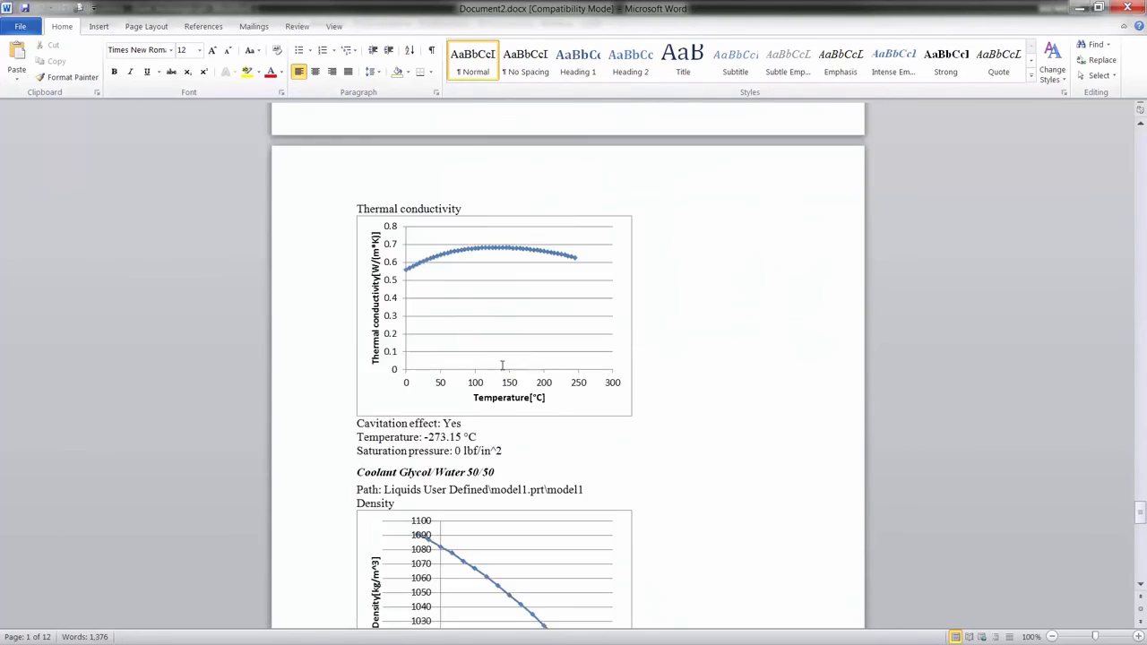
pyautogui.scroll(-20, 501, 365)
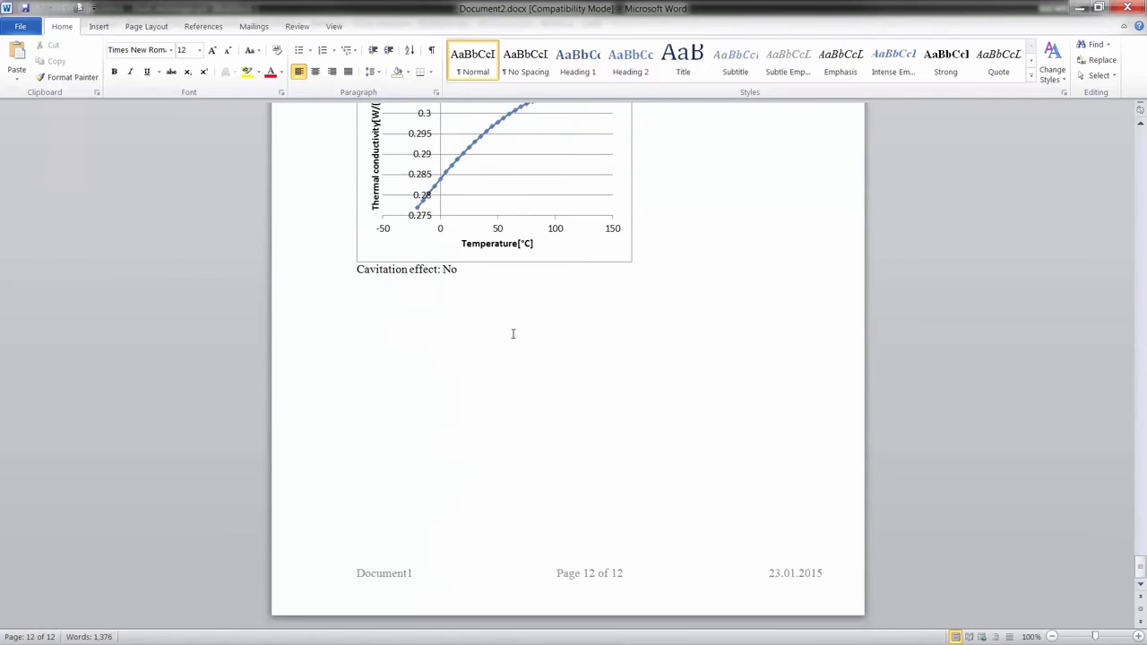
pyautogui.click(1077, 8)
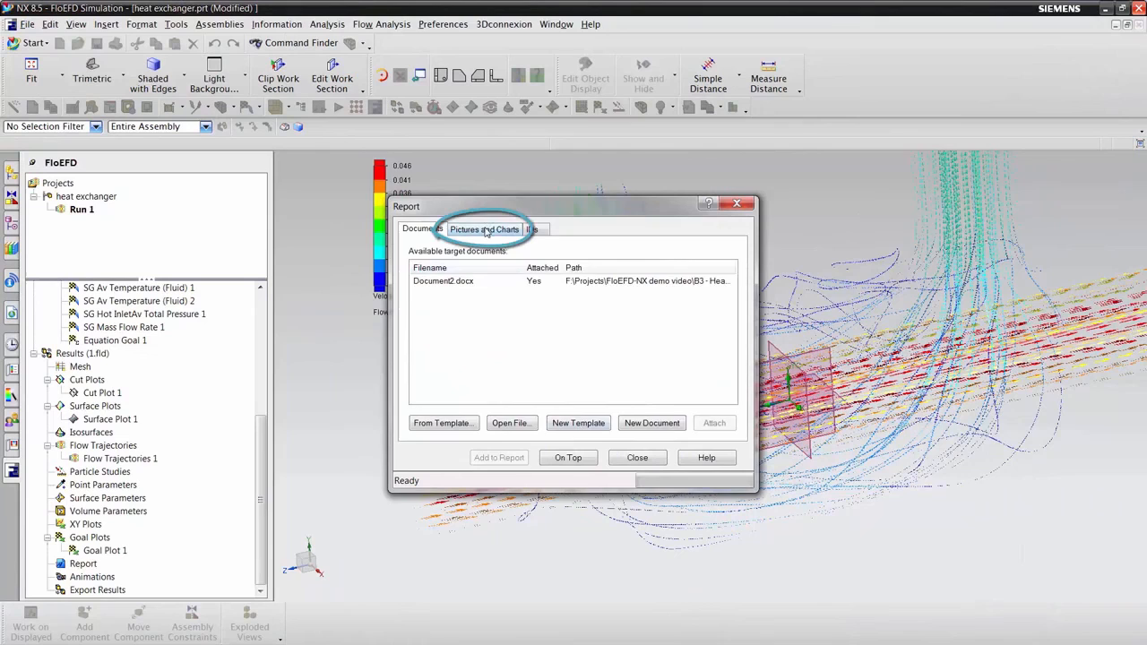
# Insert the current flow trajectories image at the end of the report document and check the last page in Word
pyautogui.click(487, 230)
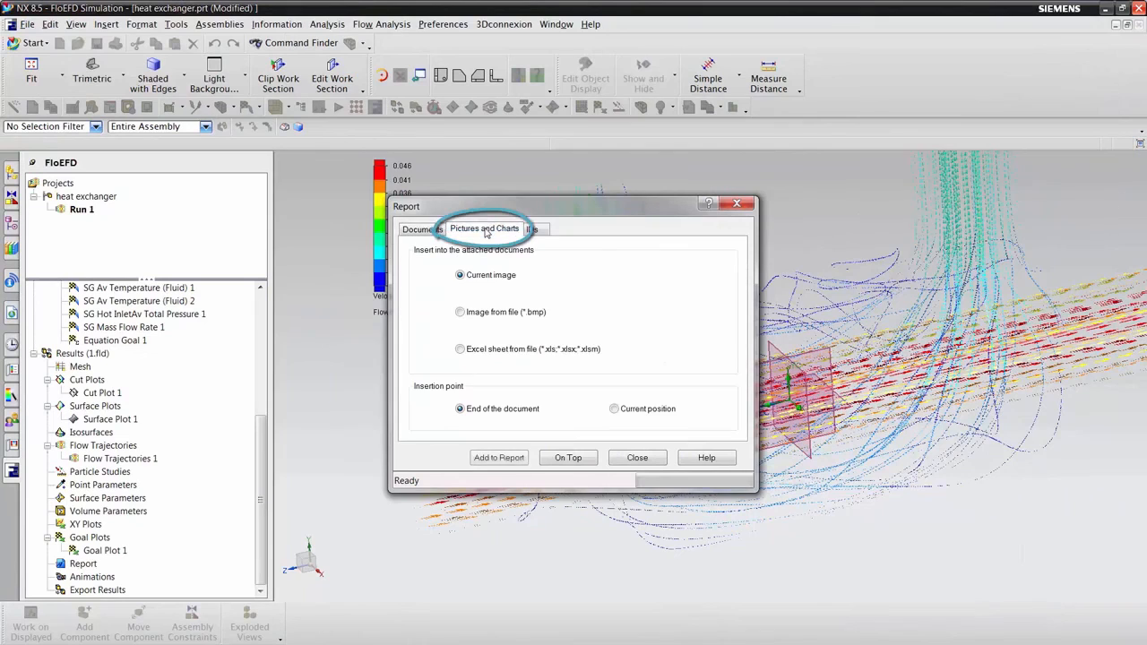
pyautogui.click(496, 463)
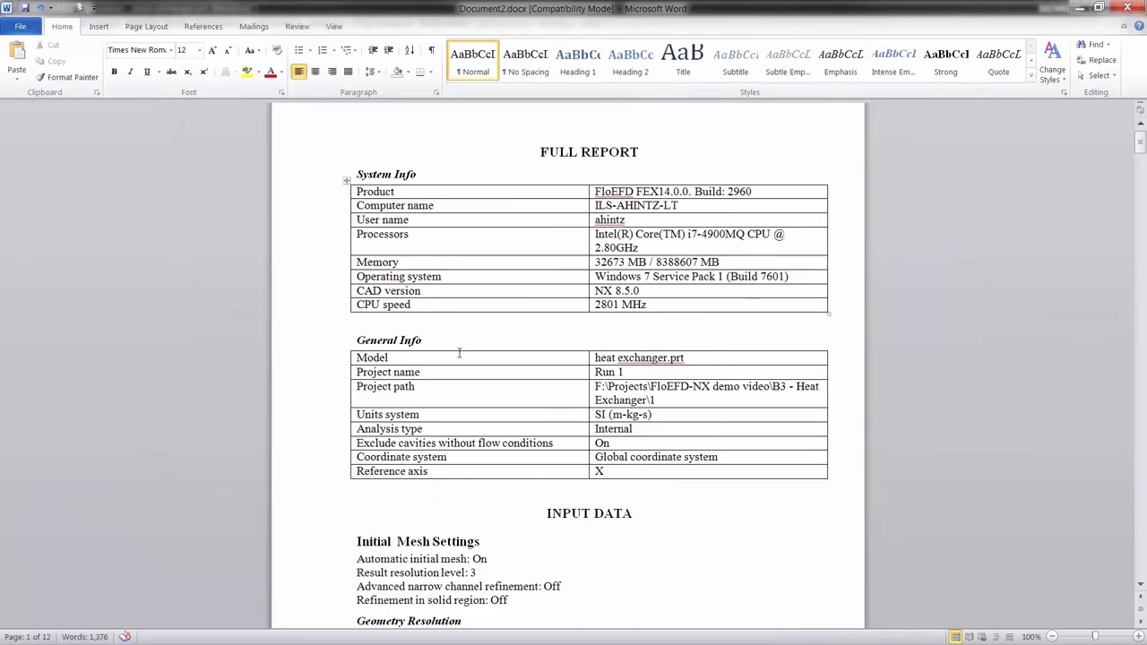
pyautogui.scroll(-4, 459, 353)
pyautogui.moveTo(1142, 160); pyautogui.dragTo(1141, 603)
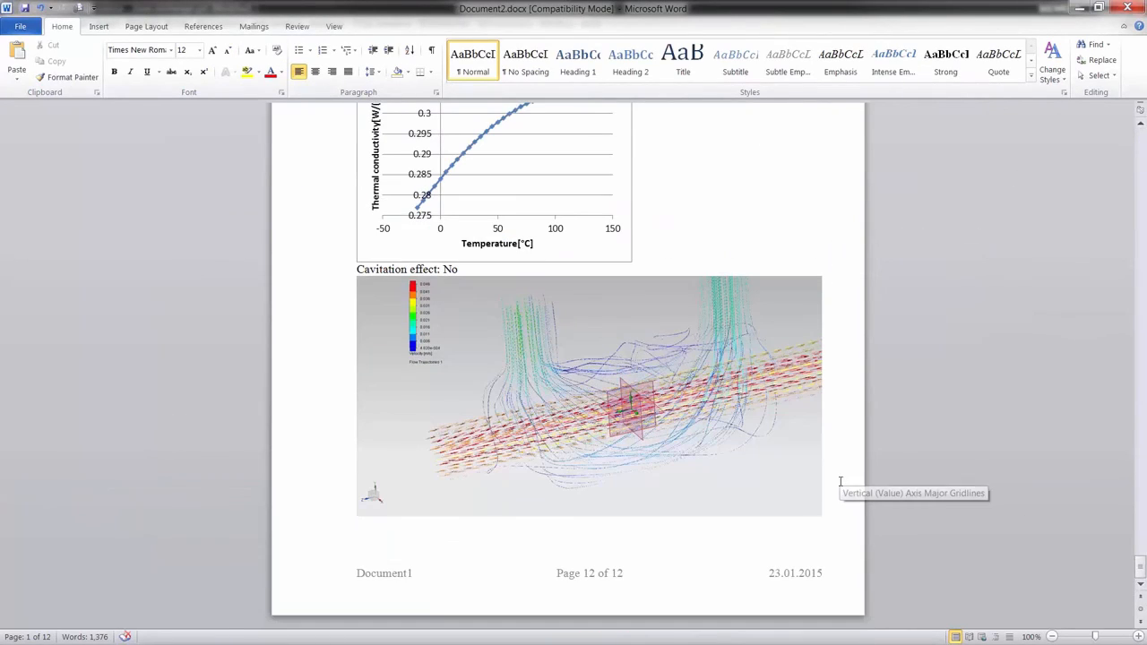